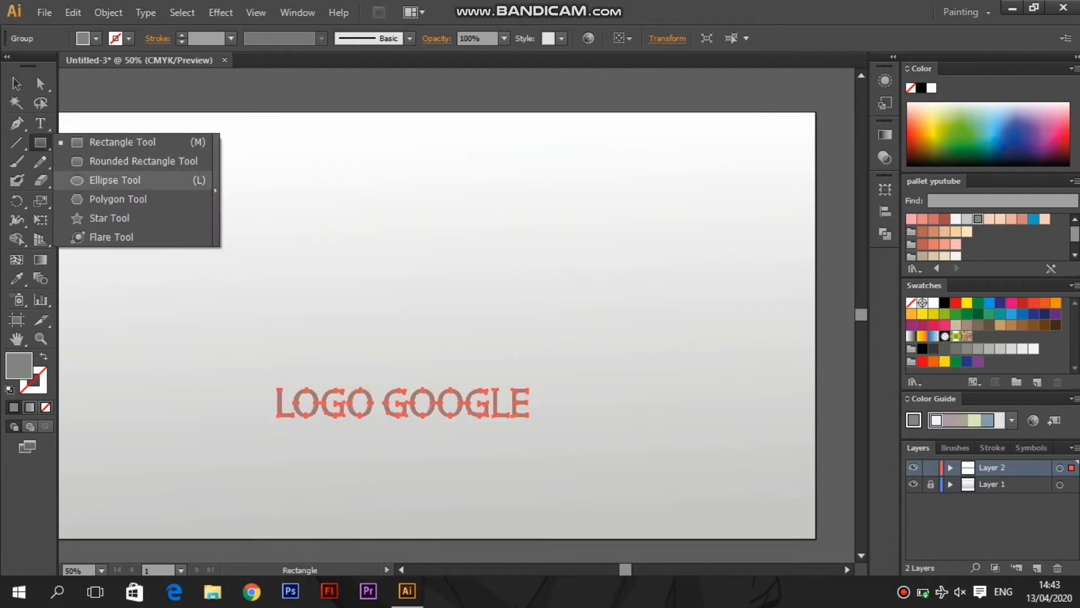
# - Draw a large grey circle with the Ellipse tool and position it just above the LOGO GOOGLE text
pyautogui.click(114, 180)
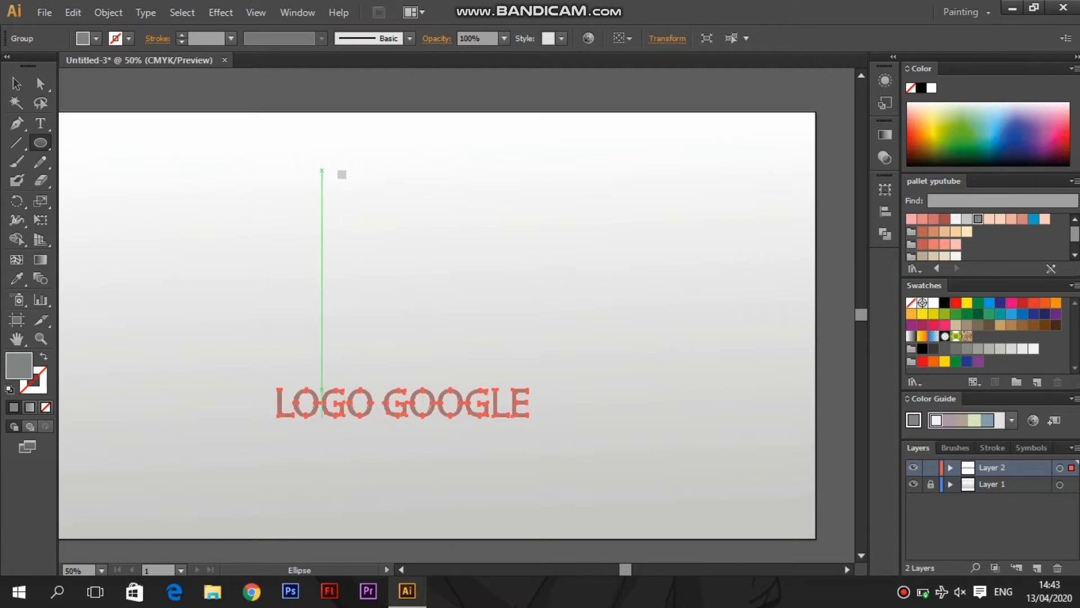
pyautogui.moveTo(322, 169); pyautogui.dragTo(561, 247)
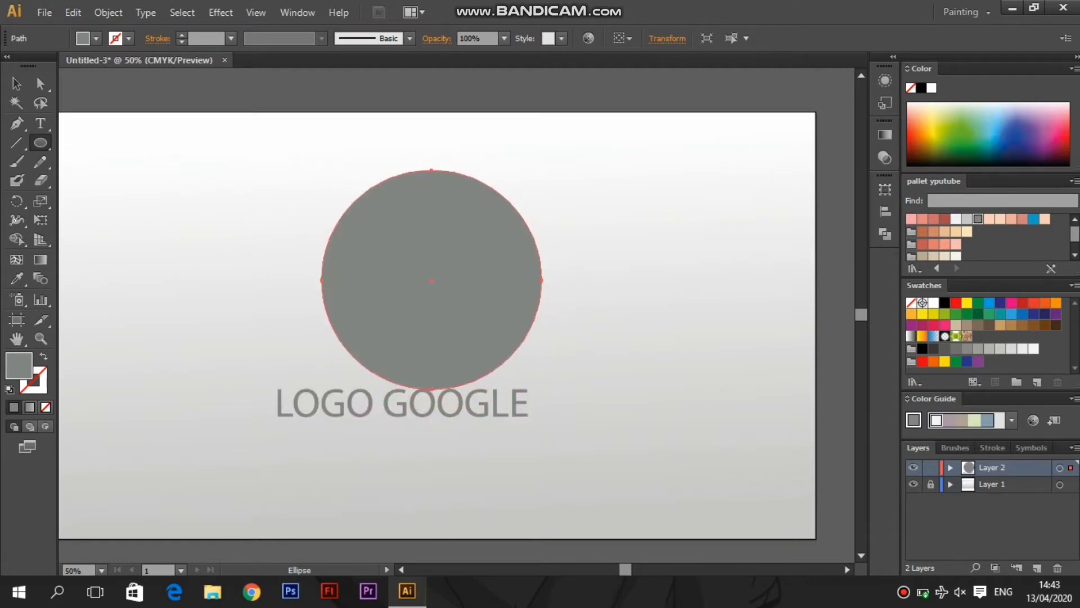
pyautogui.click(16, 84)
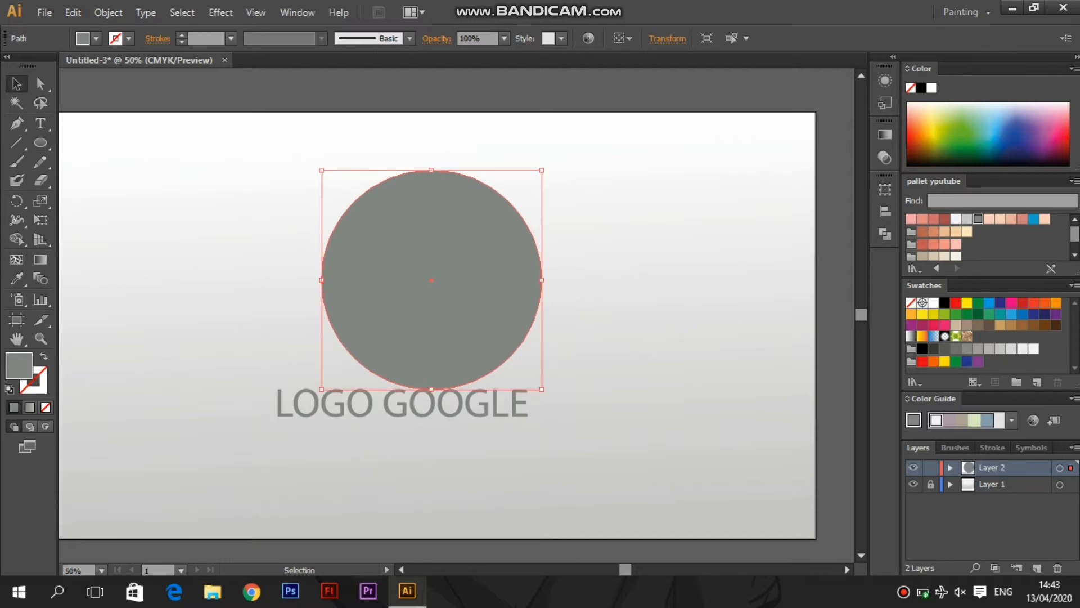
pyautogui.moveTo(409, 325); pyautogui.dragTo(406, 301)
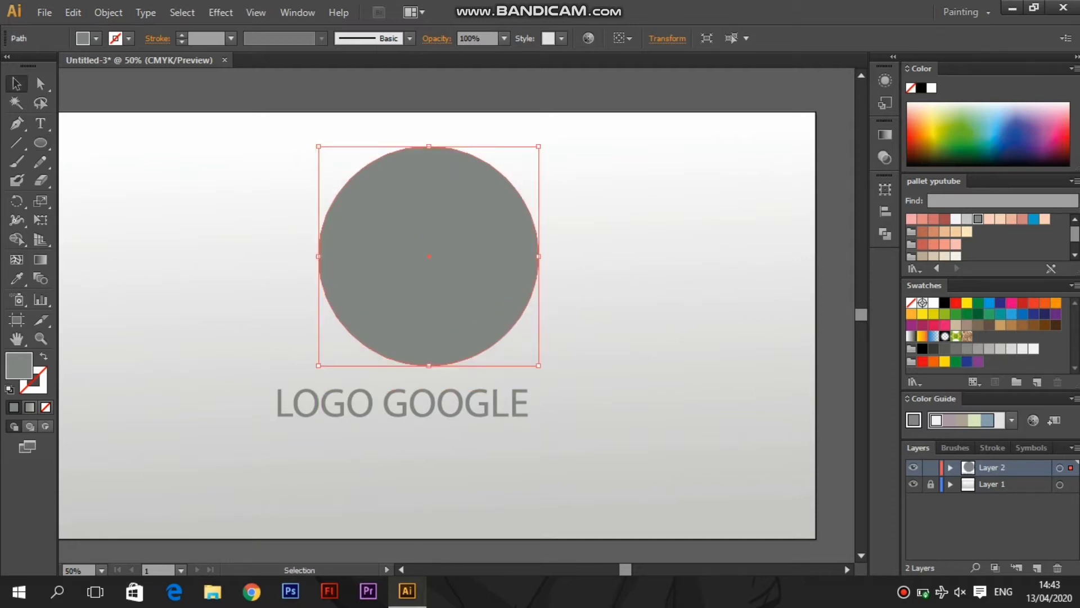
# - Duplicate the grey circle and fill the copy with the near-white palette swatch
pyautogui.press('a')
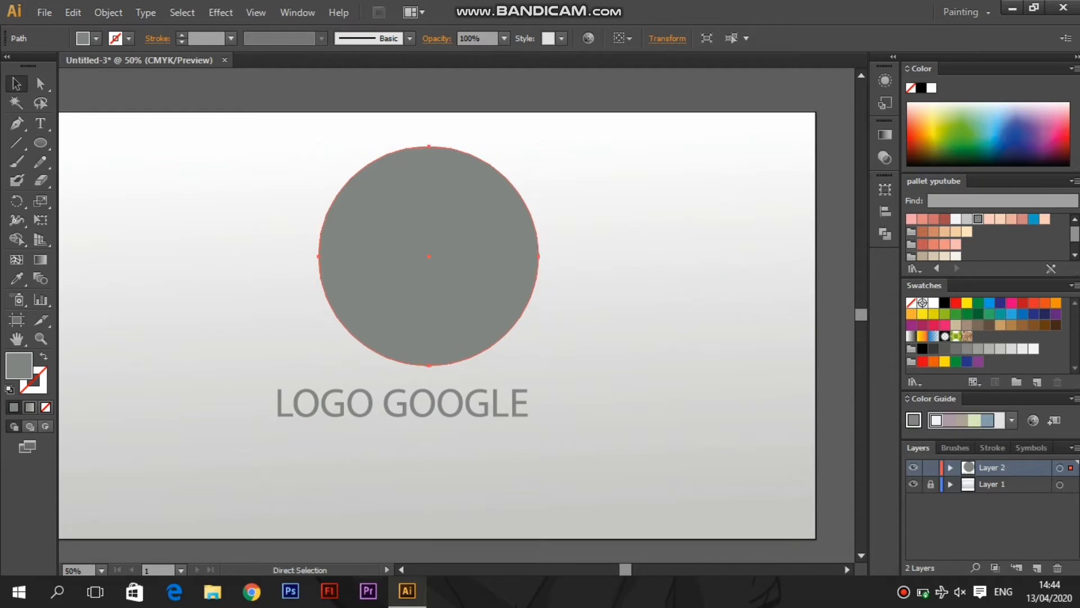
pyautogui.hotkey('ctrl', 'c')
pyautogui.hotkey('ctrl', 'v')
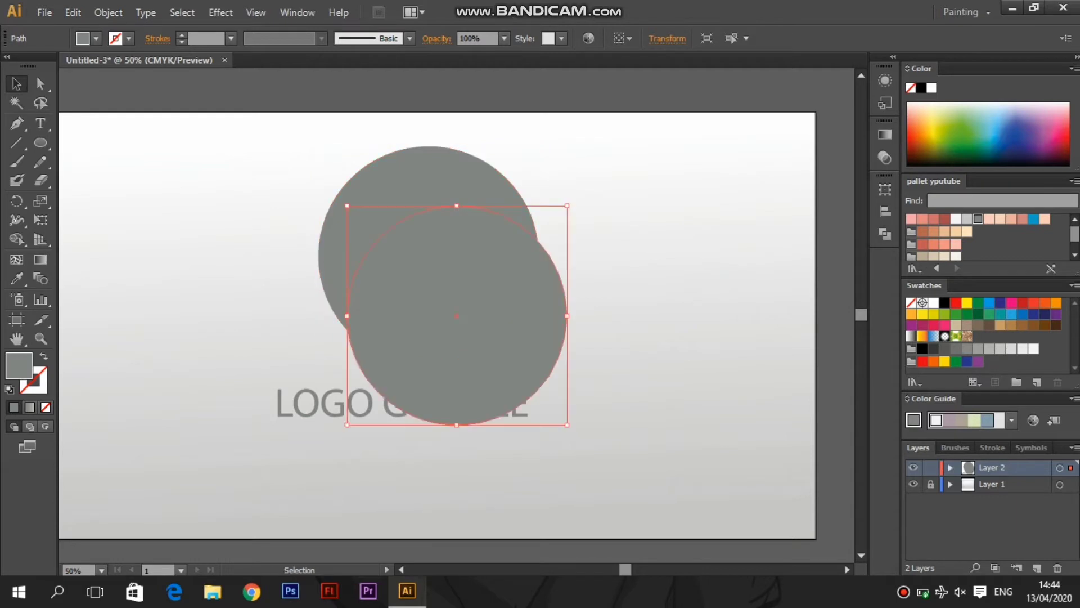
pyautogui.click(955, 219)
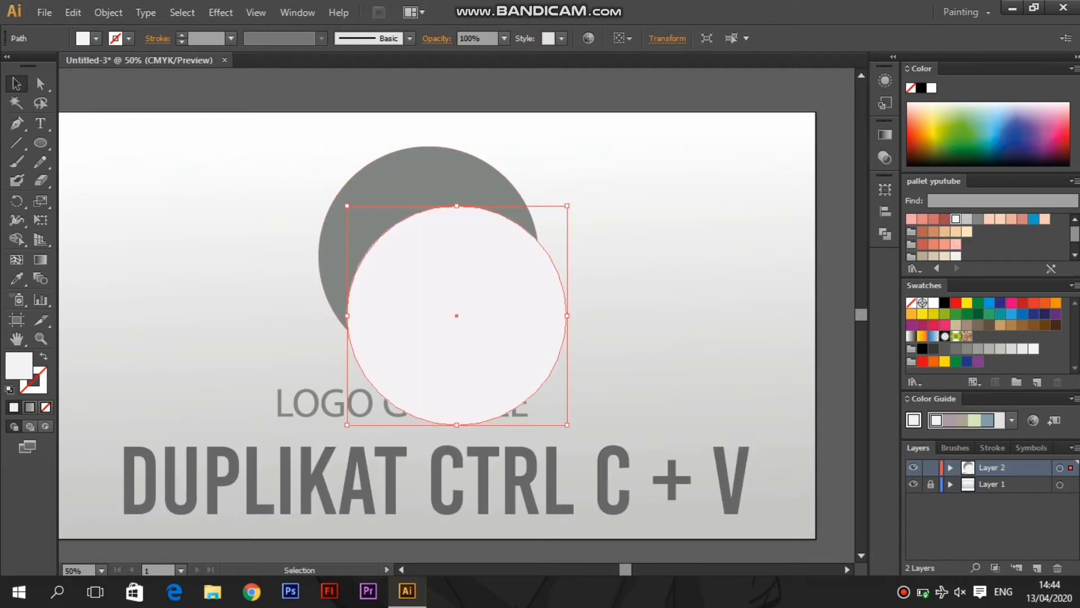
# - Shrink the white circle to about 80% of the grey circle's diameter and centre it inside, leaving an even ring
pyautogui.moveTo(568, 206); pyautogui.dragTo(563, 243)
pyautogui.moveTo(475, 333); pyautogui.dragTo(465, 259)
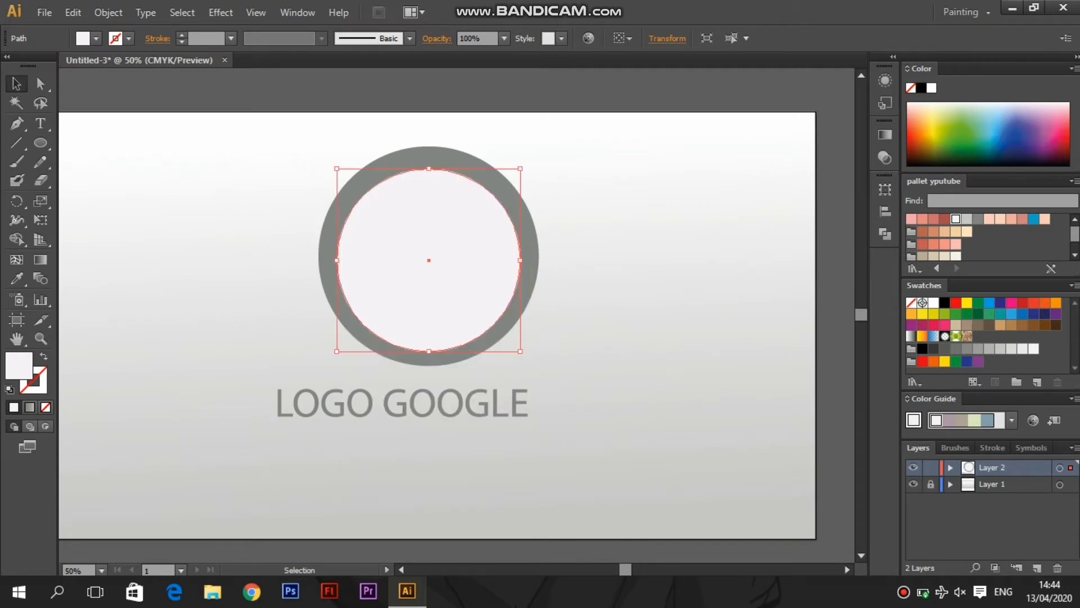
pyautogui.moveTo(521, 351); pyautogui.dragTo(512, 342)
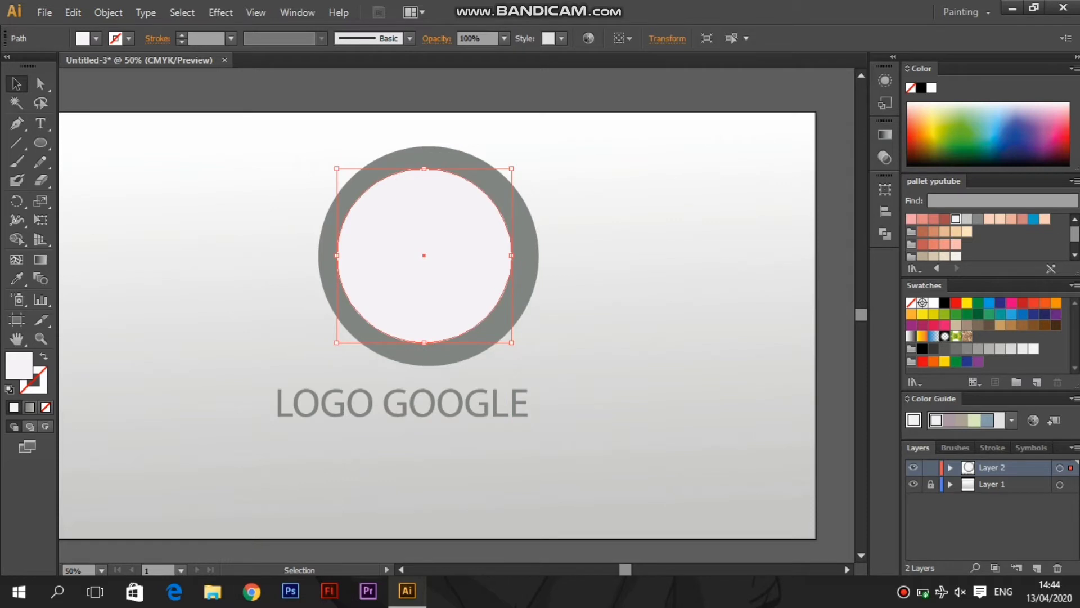
pyautogui.moveTo(454, 273); pyautogui.dragTo(459, 274)
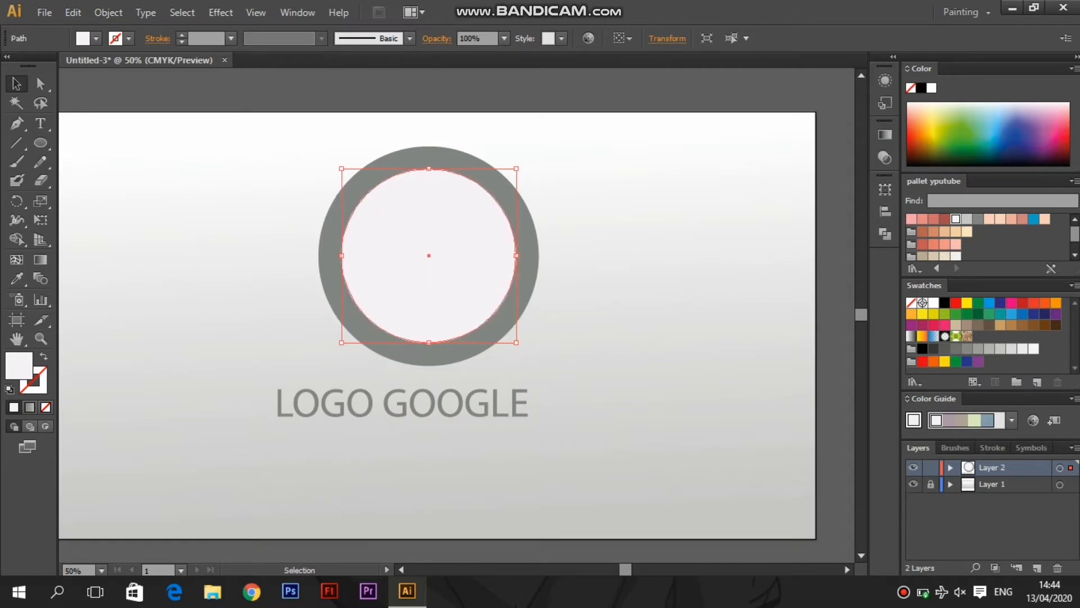
pyautogui.press('Down')
pyautogui.press('Down')
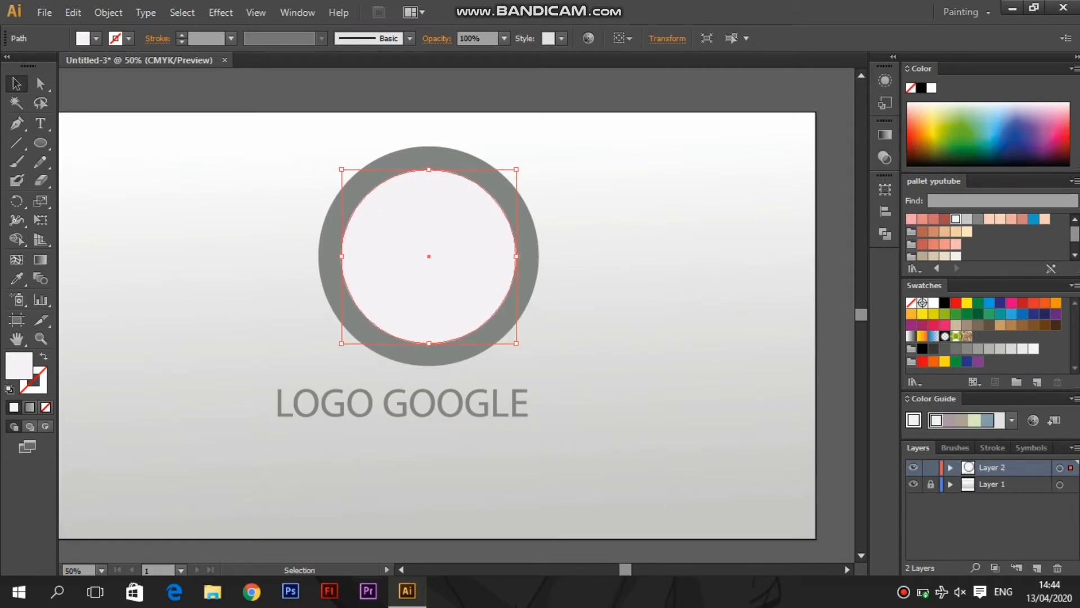
# - Trim the grey and white circles with Pathfinder and ungroup the result
pyautogui.keyDown('shift'); pyautogui.click(527, 274); pyautogui.keyUp('shift')
pyautogui.click(884, 233)
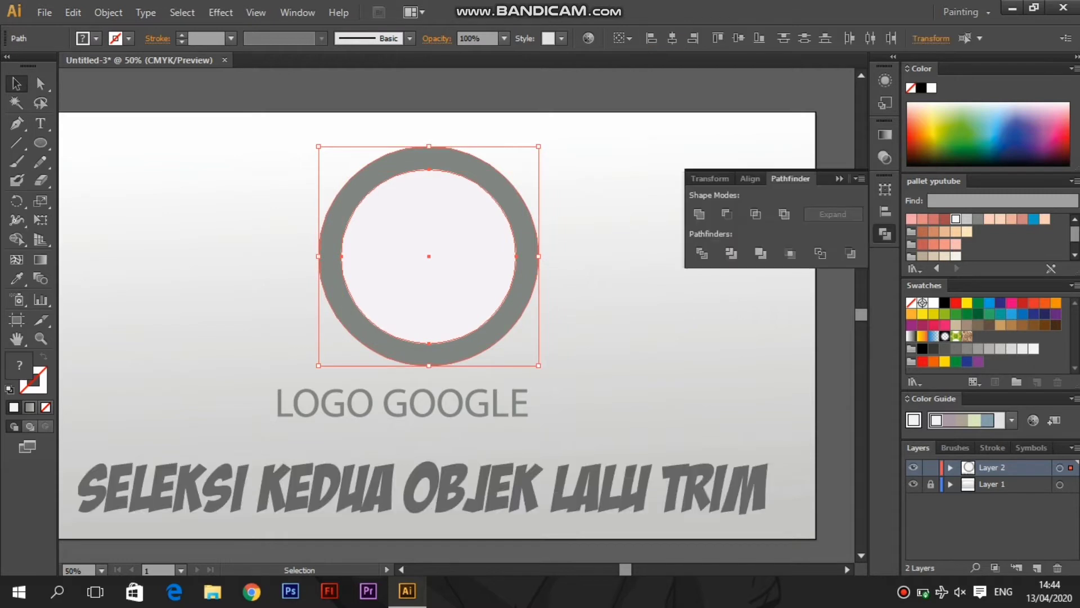
pyautogui.click(731, 253)
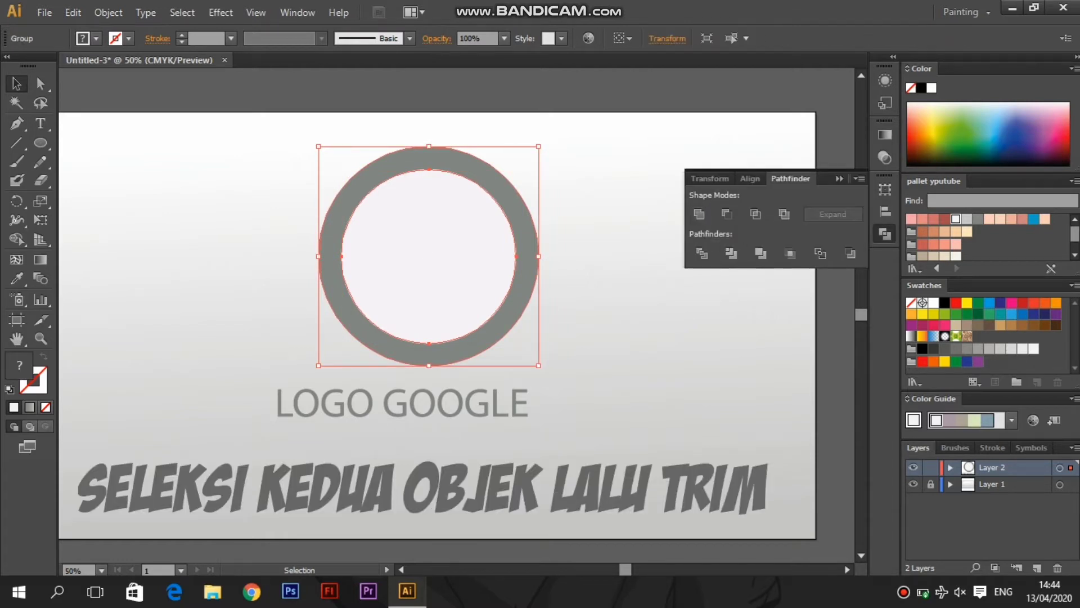
pyautogui.rightClick(476, 273)
pyautogui.click(521, 363)
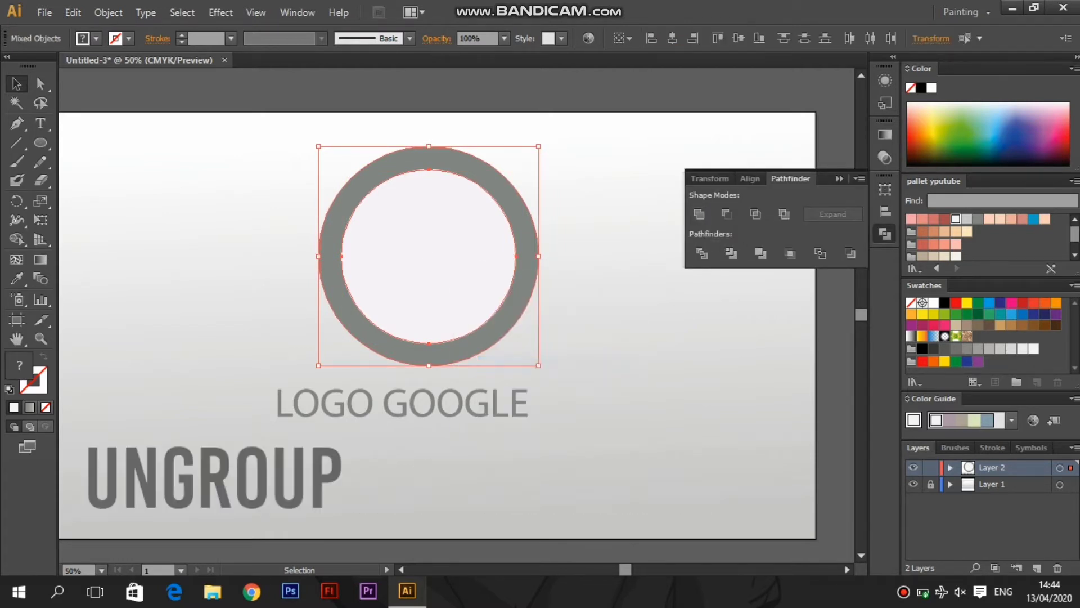
# - Pull the inner disc out of the grey ring and cut it from the artwork
pyautogui.click(585, 315)
pyautogui.click(459, 253)
pyautogui.moveTo(458, 253)
pyautogui.mouseDown()
pyautogui.moveTo(575, 276)
pyautogui.moveTo(695, 400)
pyautogui.mouseUp()
pyautogui.click(967, 219)
pyautogui.hotkey('ctrl', 'x')
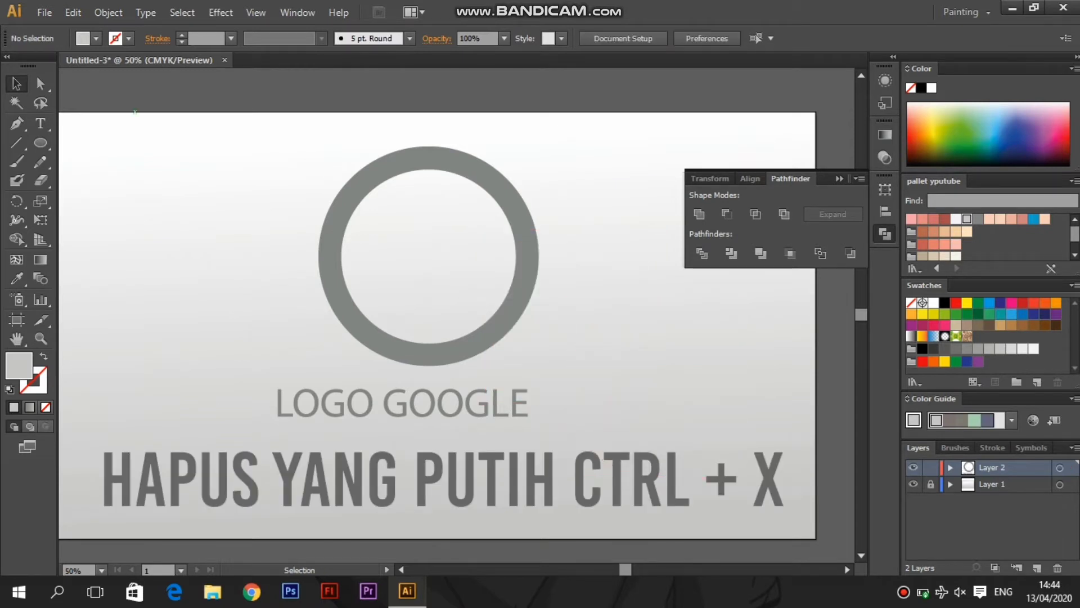
# - Draw a horizontal rectangle from the ring's centre to its right side and fill it with the ring's dark grey
pyautogui.click(40, 143)
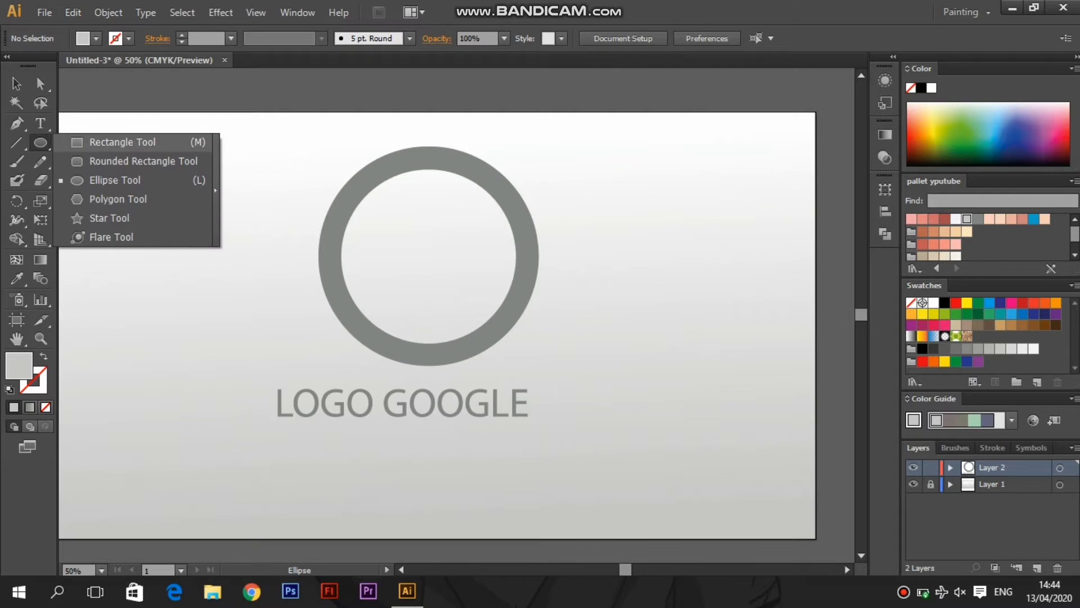
pyautogui.click(123, 142)
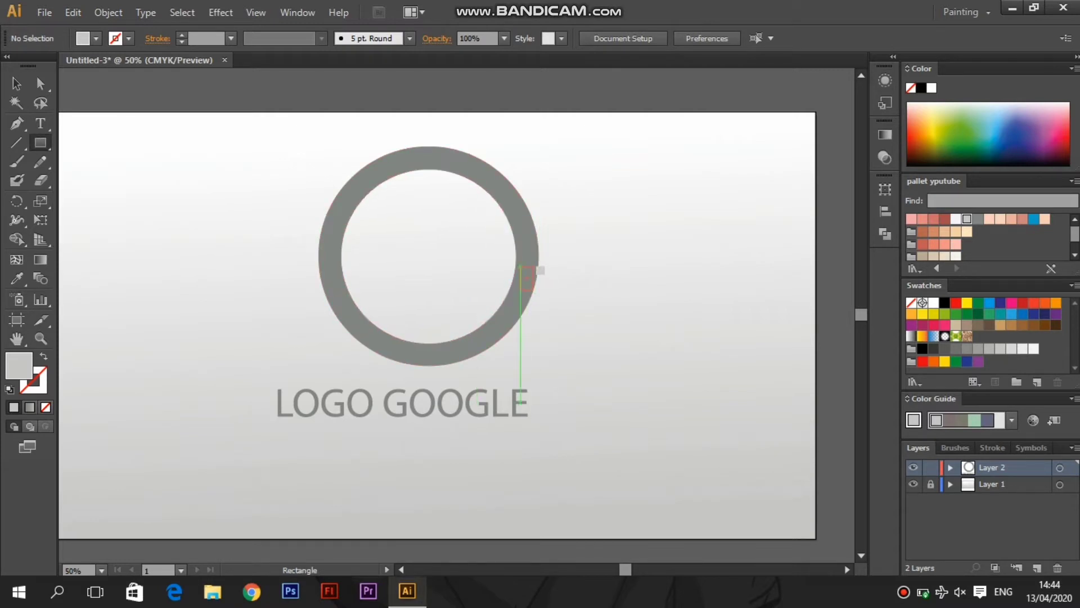
pyautogui.moveTo(477, 276); pyautogui.dragTo(423, 266)
pyautogui.press('v')
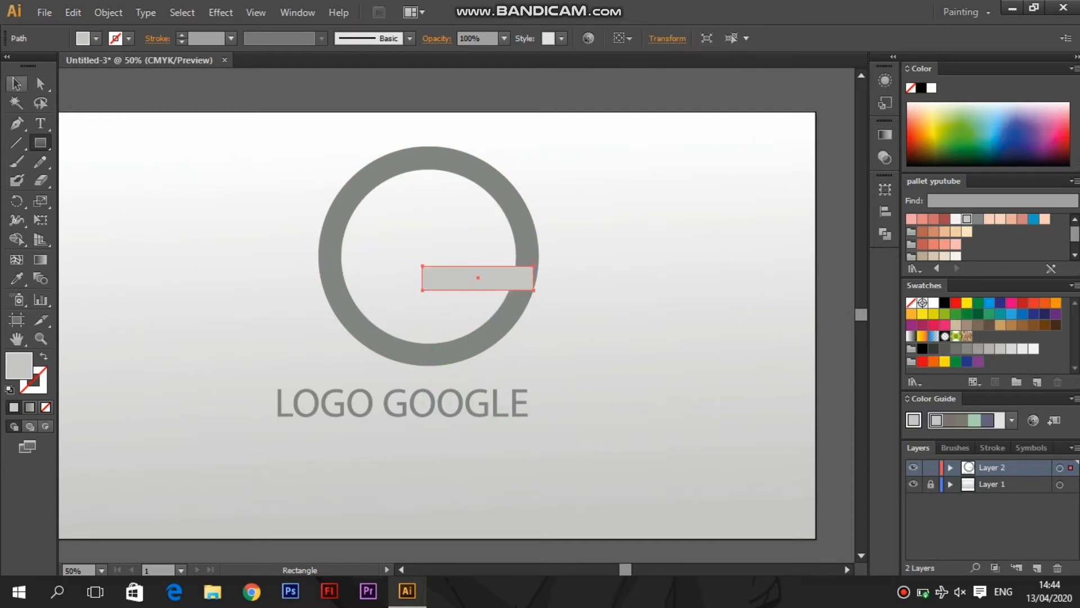
pyautogui.click(978, 219)
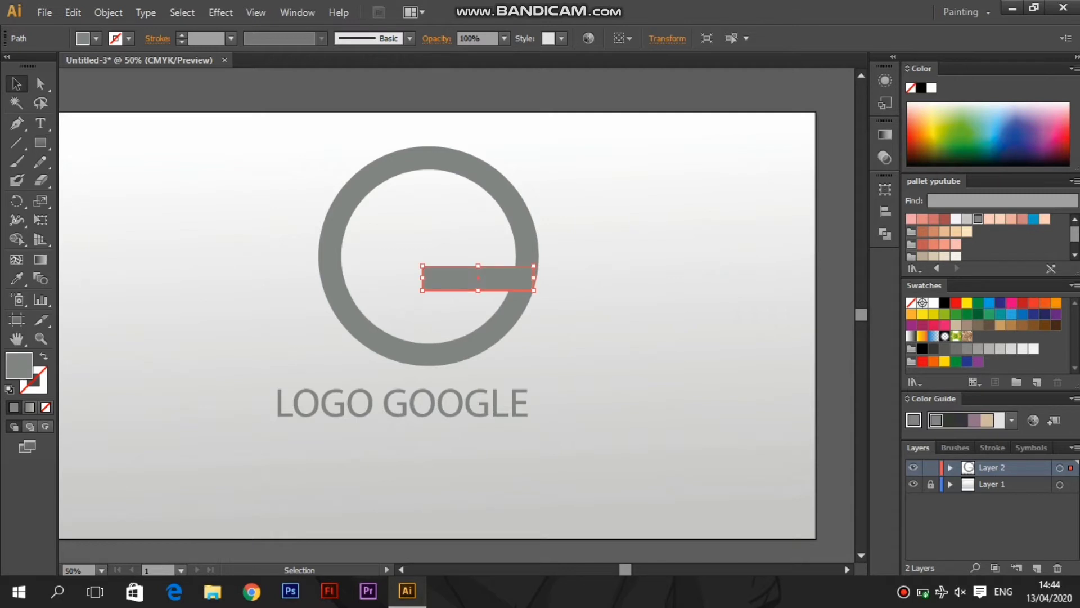
# - Nudge the grey bar up and slightly right so it sits at the ring's mid-height and meets its outer edge
pyautogui.press('Up')
pyautogui.press('Up')
pyautogui.press('Up')
pyautogui.press('Up')
pyautogui.press('Up')
pyautogui.press('Up')
pyautogui.press('Up')
pyautogui.press('Up')
pyautogui.press('Up')
pyautogui.press('Up')
pyautogui.press('Up')
pyautogui.press('Up')
pyautogui.press('Up')
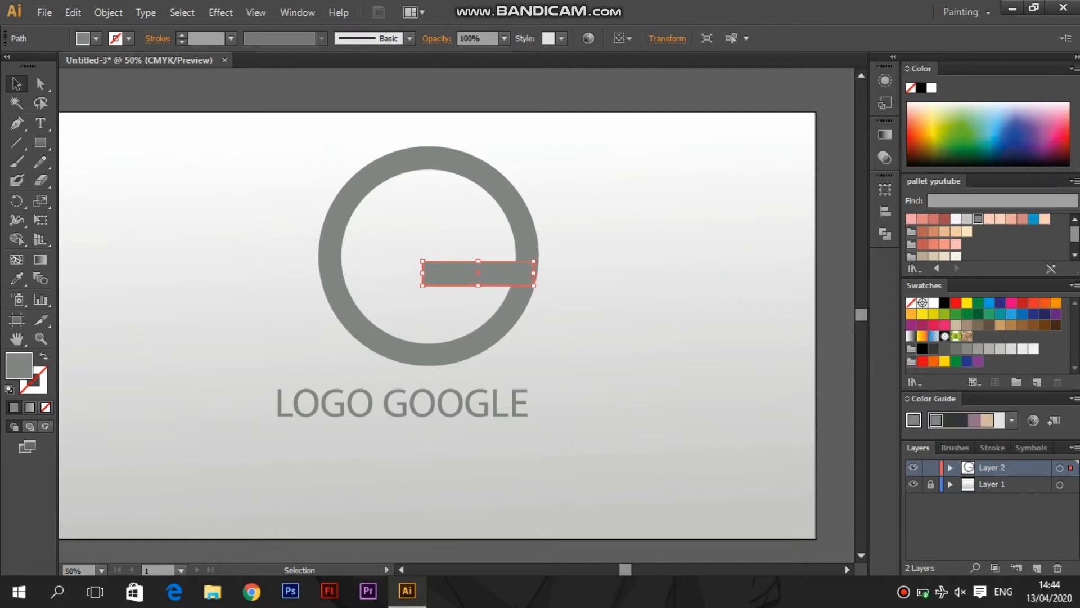
pyautogui.press('Up')
pyautogui.press('Up')
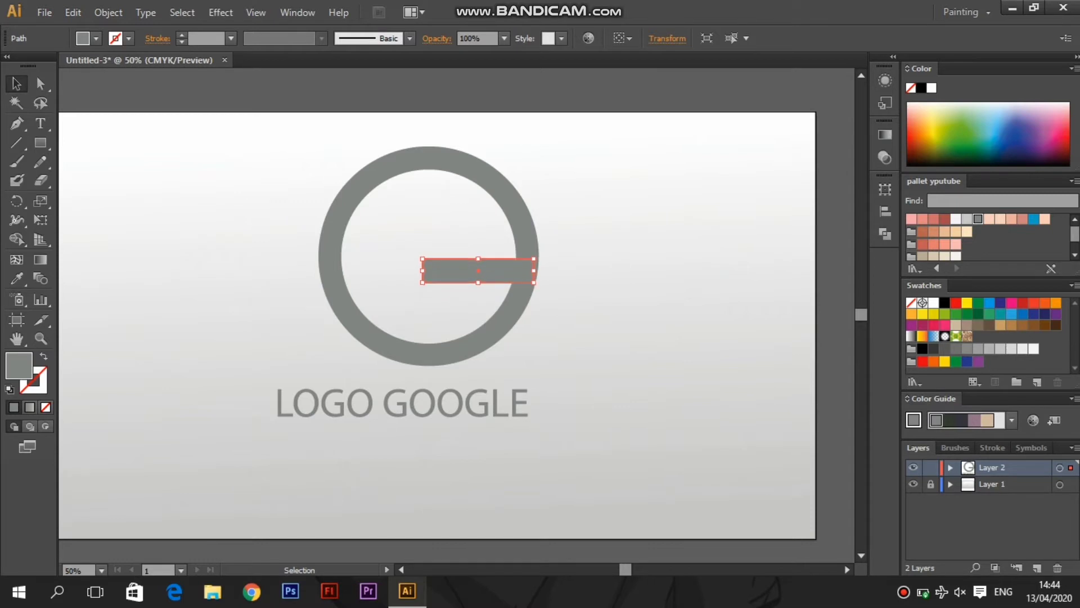
pyautogui.press('Right')
pyautogui.press('Right')
pyautogui.press('Up')
pyautogui.press('Up')
pyautogui.press('Up')
pyautogui.press('Up')
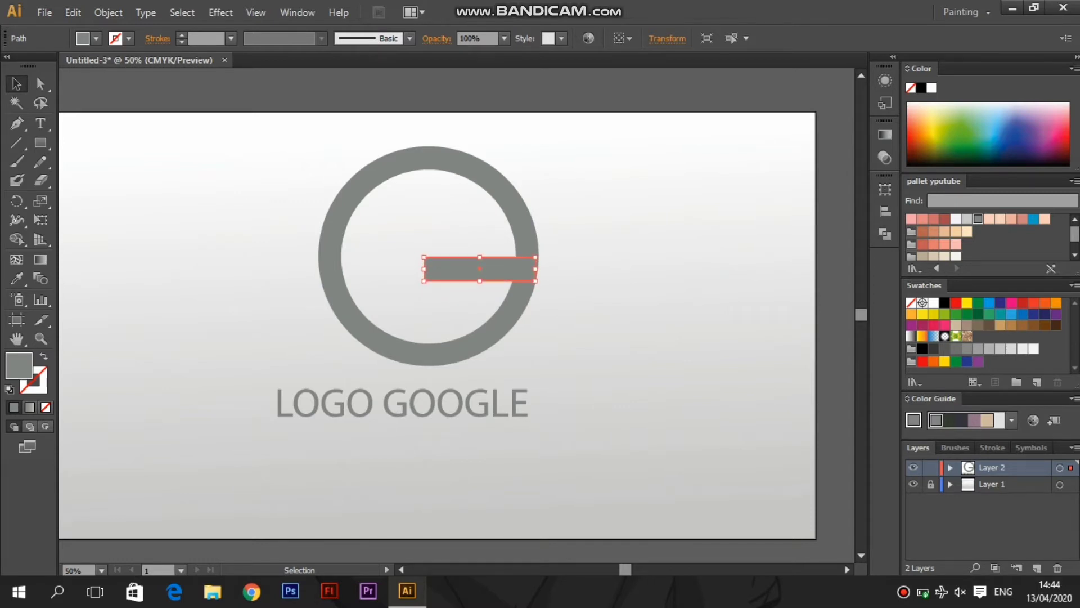
pyautogui.press('Up')
pyautogui.press('Up')
pyautogui.press('Up')
pyautogui.press('Up')
pyautogui.press('Up')
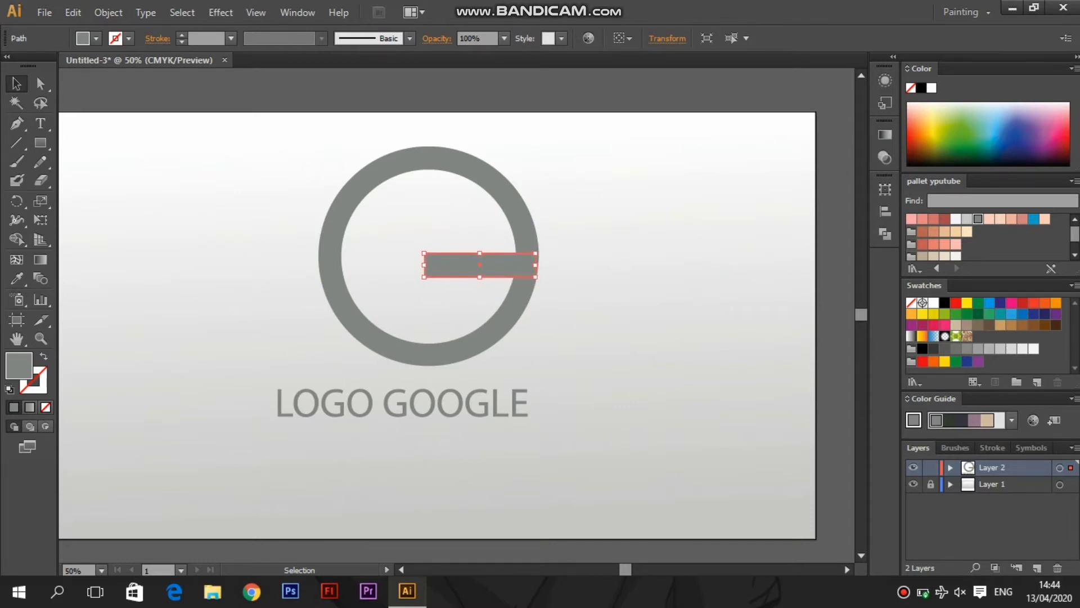
# - Unite the ring and the horizontal bar into a single G shape with Pathfinder
pyautogui.keyDown('shift'); pyautogui.click(524, 211); pyautogui.keyUp('shift')
pyautogui.click(884, 233)
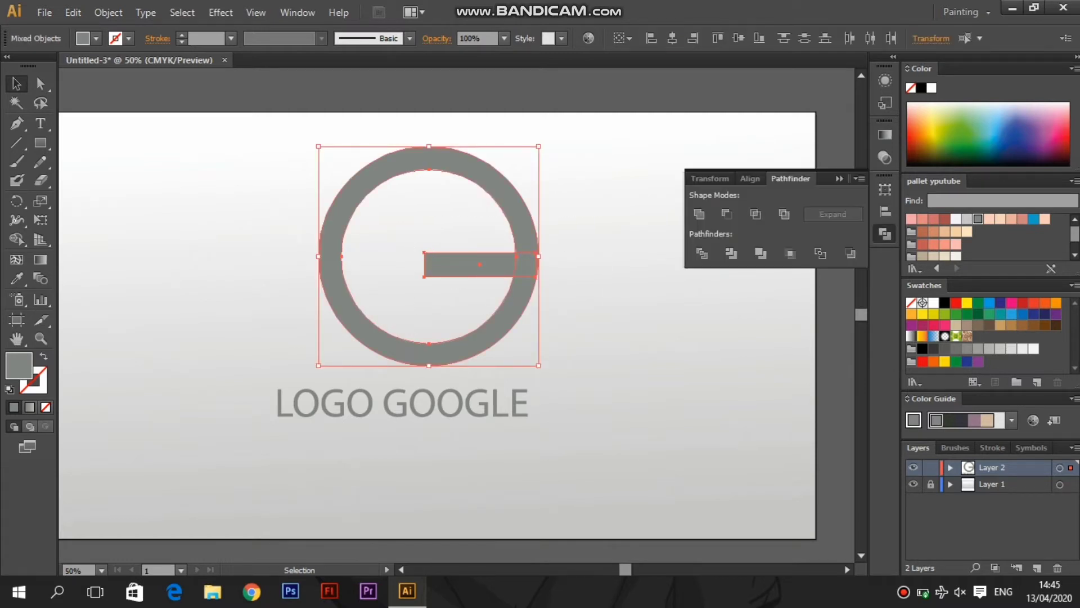
pyautogui.click(700, 214)
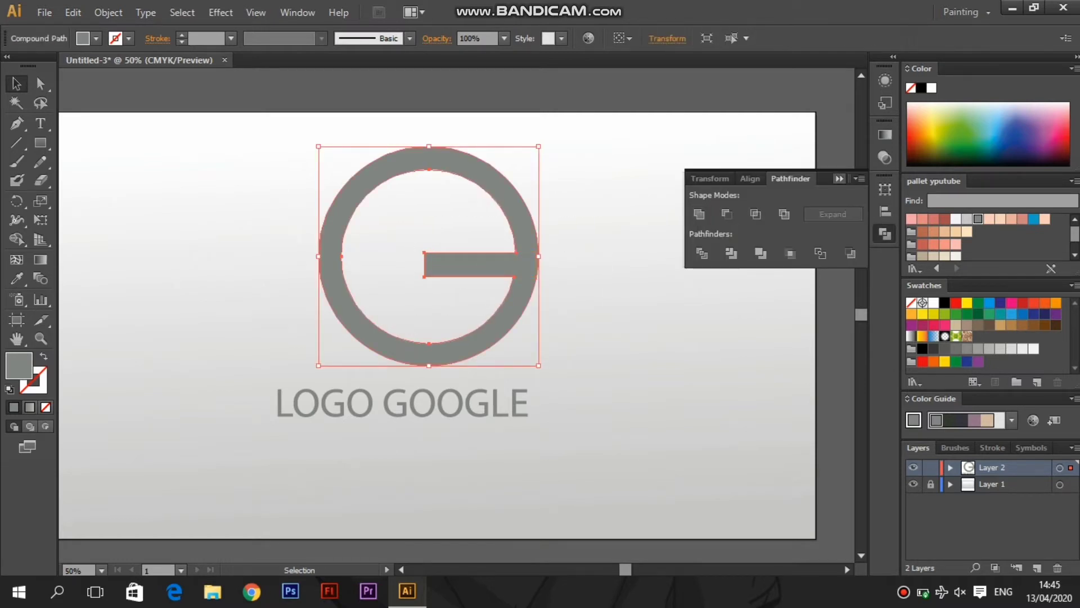
pyautogui.click(884, 233)
pyautogui.click(676, 254)
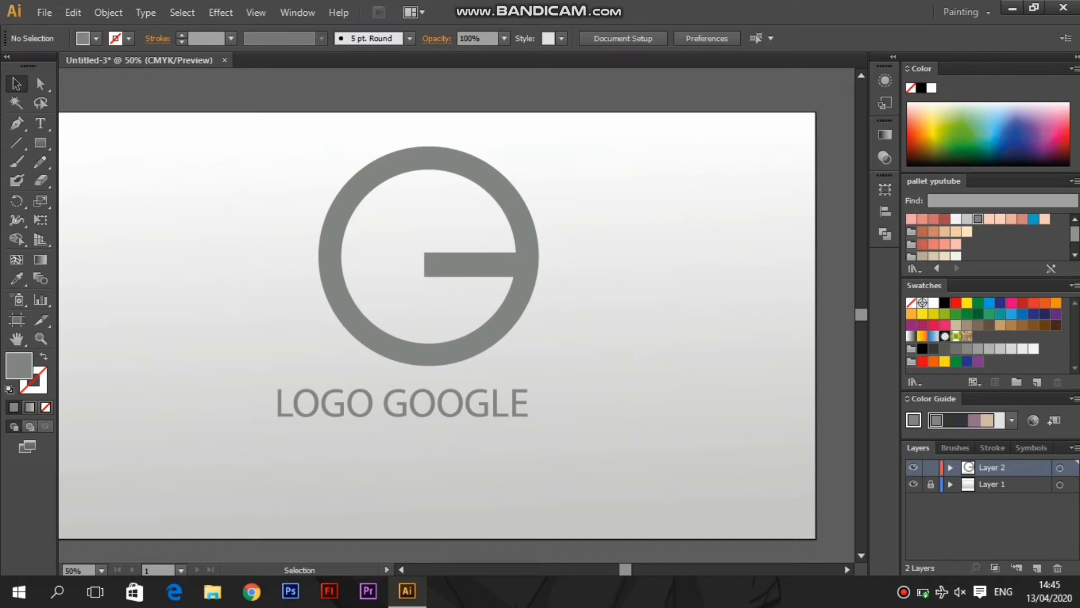
# - Draw a rectangle directly above the G's bar, extending past the ring's right edge, and fill it near-white
pyautogui.click(41, 143)
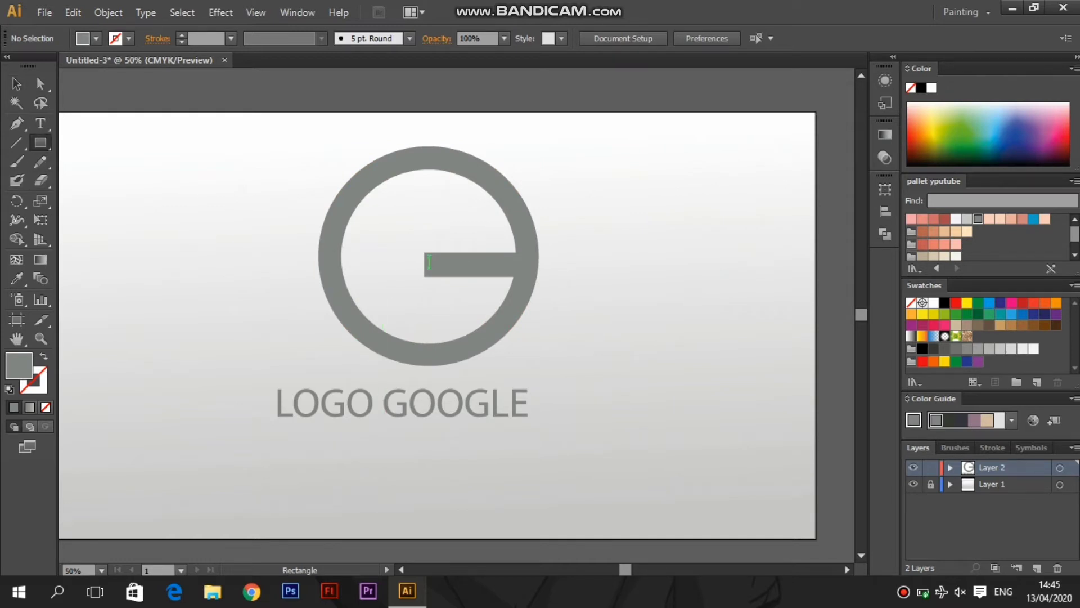
pyautogui.moveTo(424, 252); pyautogui.dragTo(583, 230)
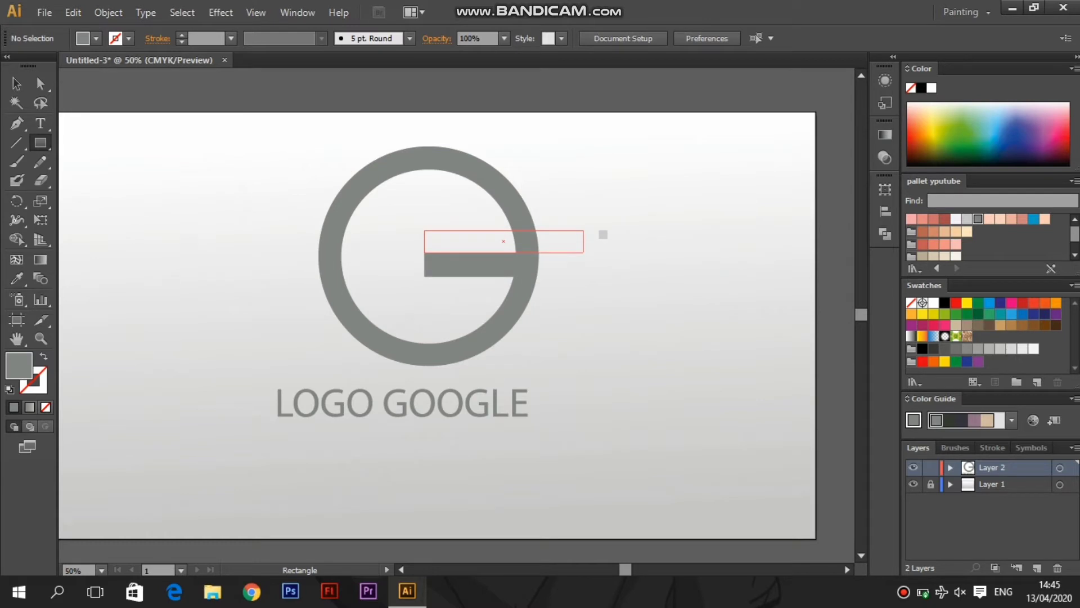
pyautogui.moveTo(583, 230); pyautogui.dragTo(584, 231)
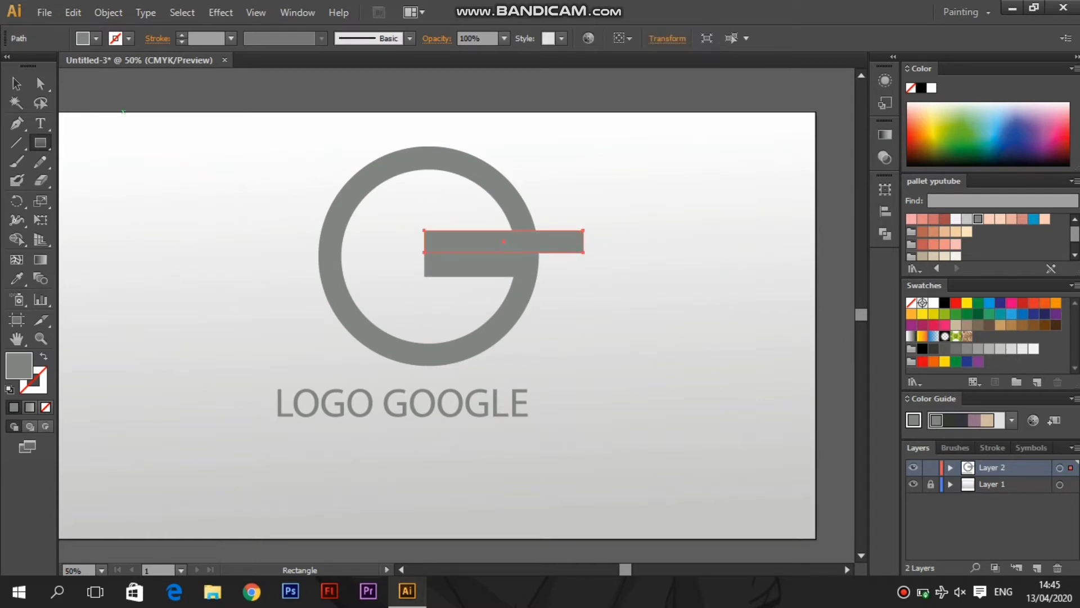
pyautogui.press('v')
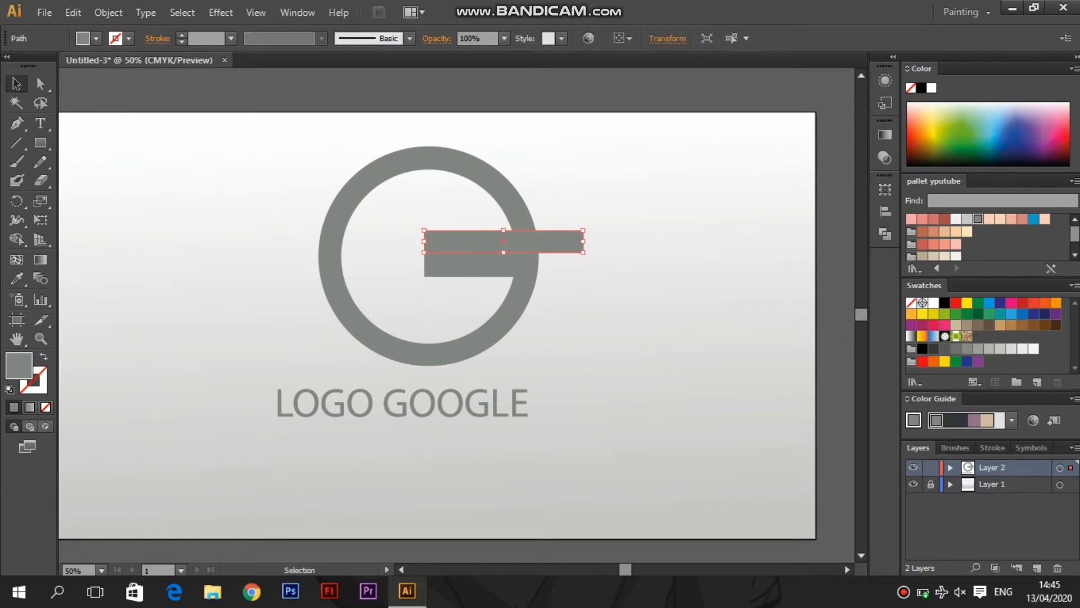
pyautogui.click(955, 219)
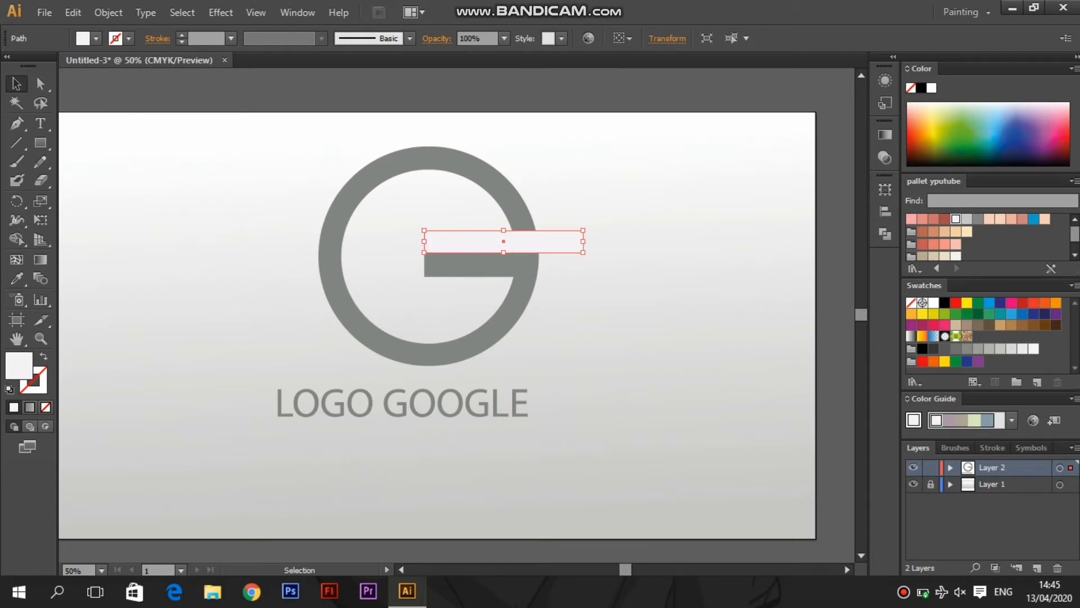
# - Trim the G shape with the overlapping white rectangle, ungroup the result and select only the white rectangle
pyautogui.keyDown('shift'); pyautogui.click(470, 264); pyautogui.keyUp('shift')
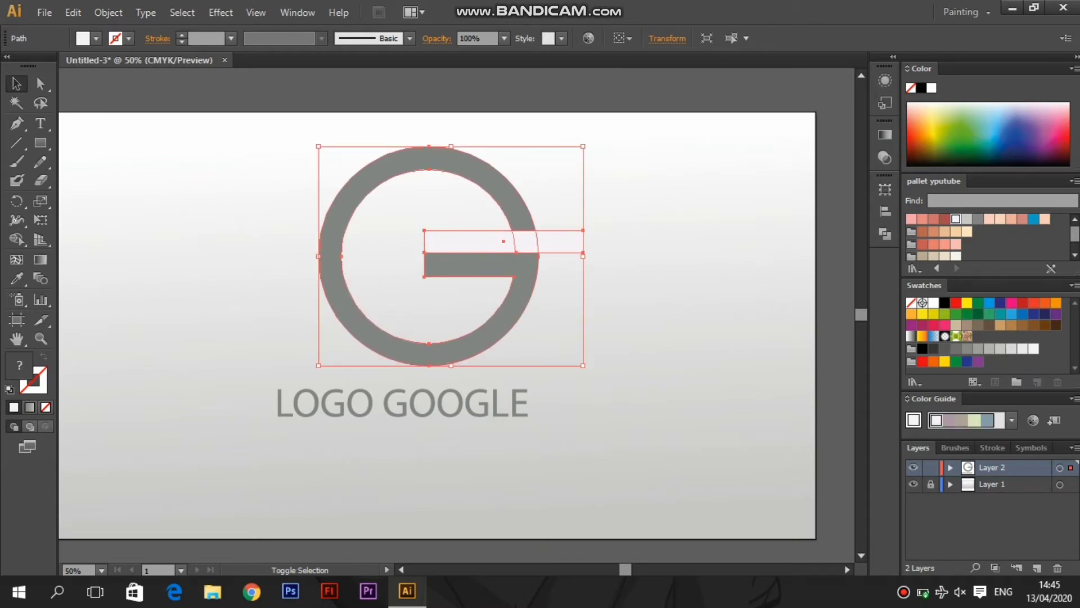
pyautogui.click(885, 234)
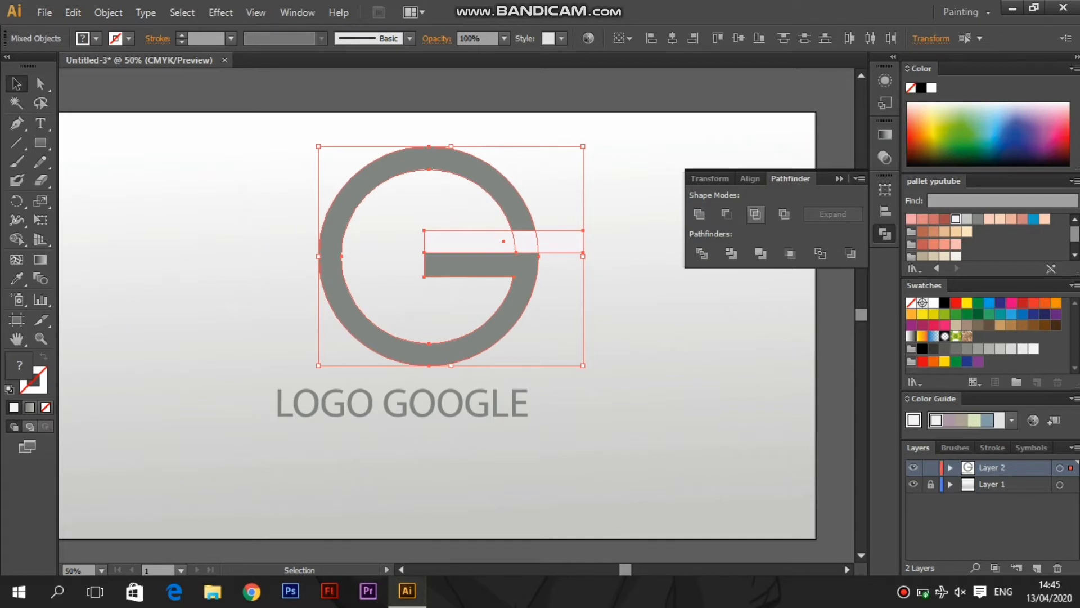
pyautogui.click(756, 214)
pyautogui.hotkey('ctrl', 'z')
pyautogui.rightClick(569, 273)
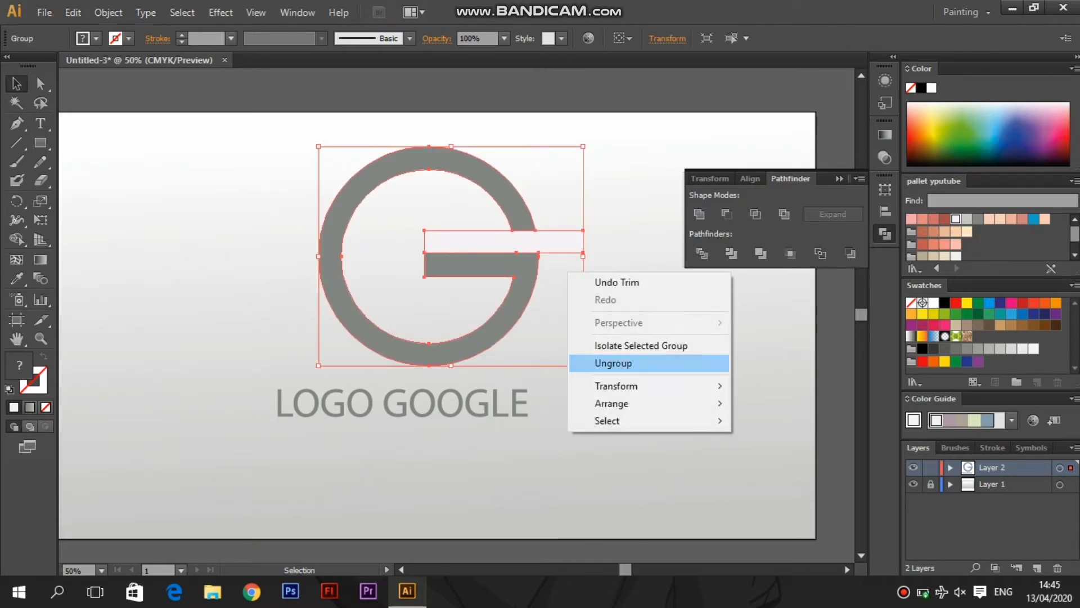
pyautogui.click(641, 363)
pyautogui.click(641, 363)
pyautogui.click(559, 242)
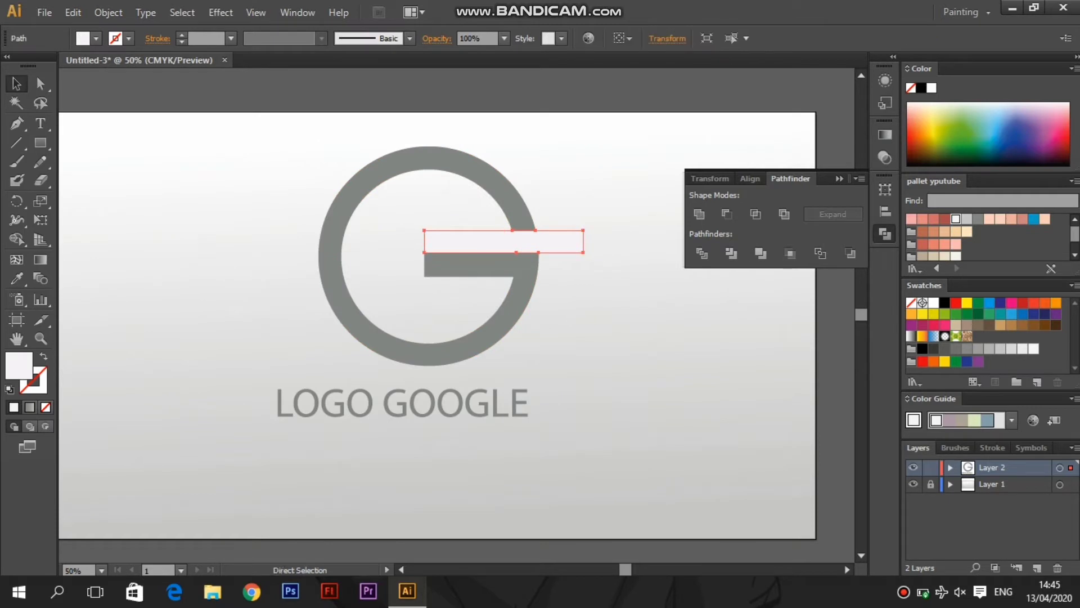
# - Remove the white rectangle from the gap above the G's crossbar and hide the Pathfinder options
pyautogui.hotkey('ctrl', 'x')
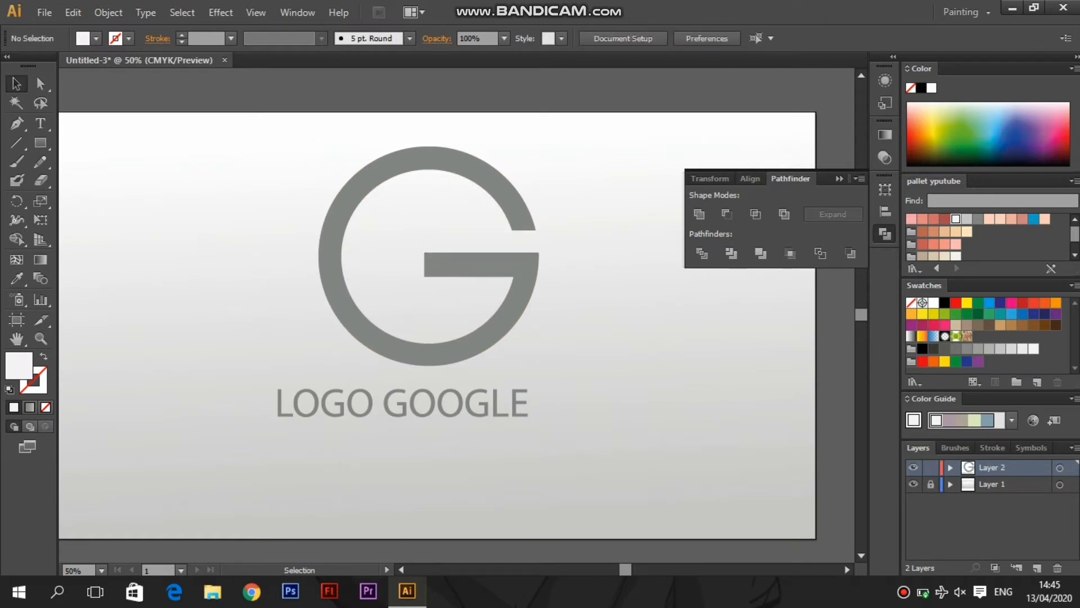
pyautogui.hotkey('ctrl', 'shift', 'F9')
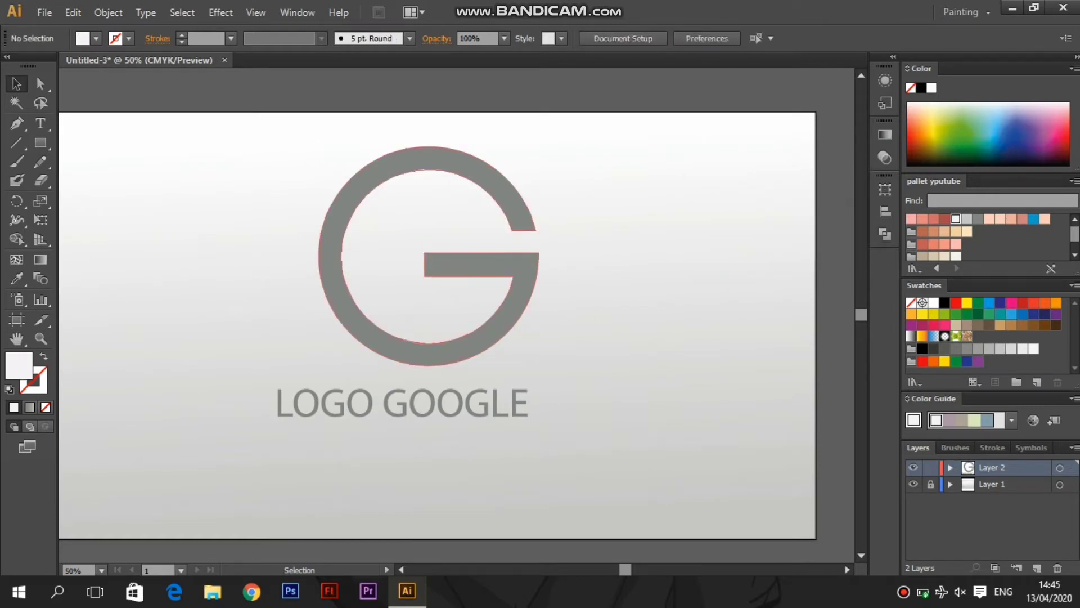
pyautogui.click(40, 83)
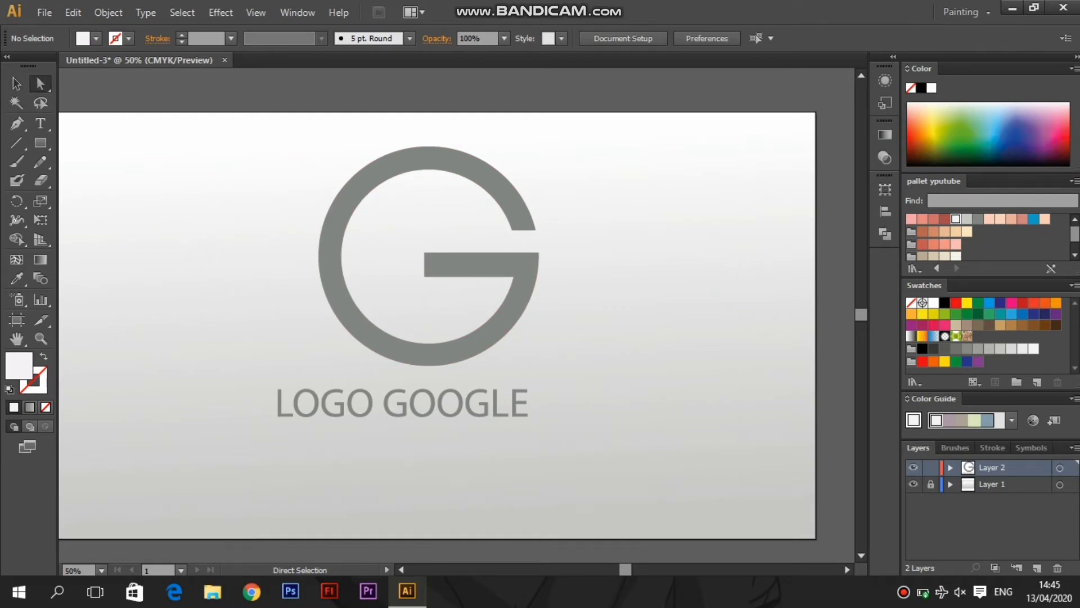
# - Draw a closed near-white Pen shape over the end of the G's upper arc, with a slanted edge from its inner corner to its outer edge
pyautogui.hotkey('ctrl', '=')
pyautogui.hotkey('ctrl', '=')
pyautogui.hotkey('ctrl', '=')
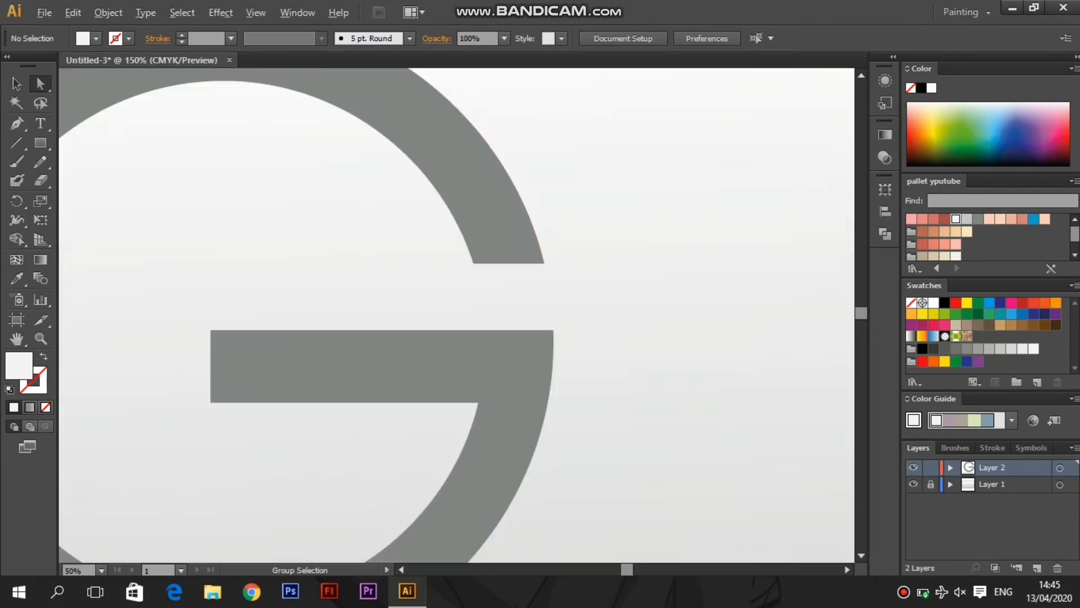
pyautogui.hotkey('ctrl', '=')
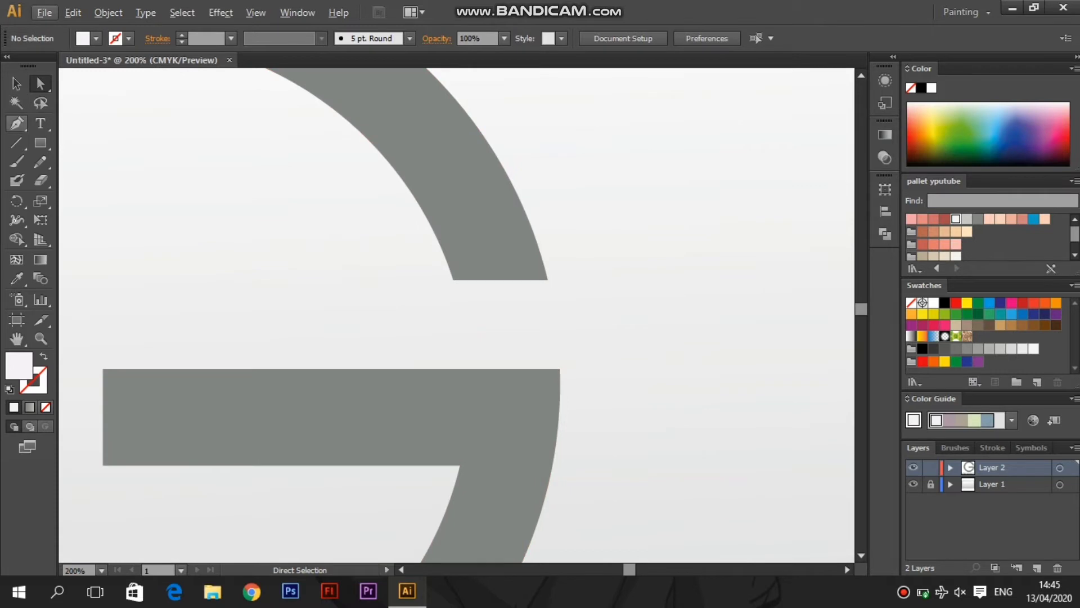
pyautogui.click(17, 122)
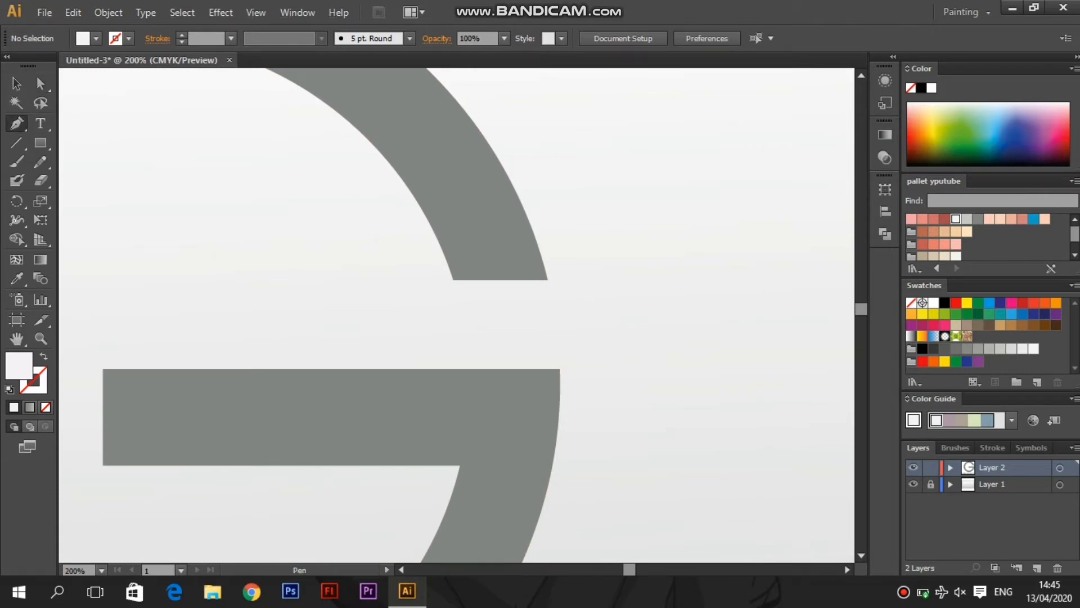
pyautogui.click(453, 280)
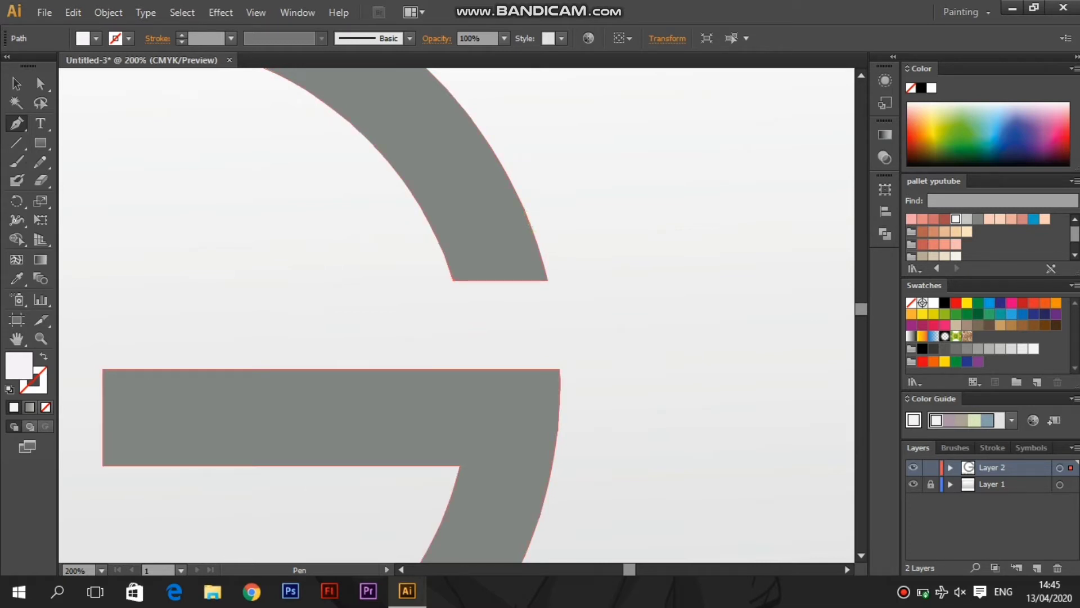
pyautogui.click(532, 227)
pyautogui.moveTo(589, 234); pyautogui.dragTo(608, 282)
pyautogui.moveTo(583, 301); pyautogui.dragTo(513, 321)
pyautogui.click(453, 318)
pyautogui.click(441, 291)
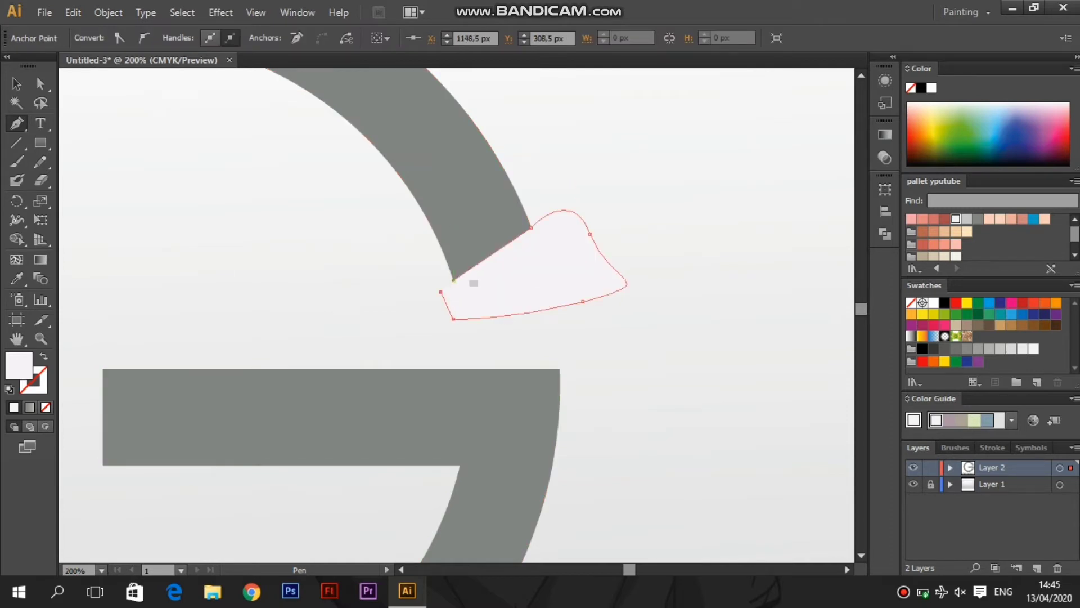
# - Trim the G with the overlapping white Pen shape using Pathfinder and ungroup the result
pyautogui.click(17, 84)
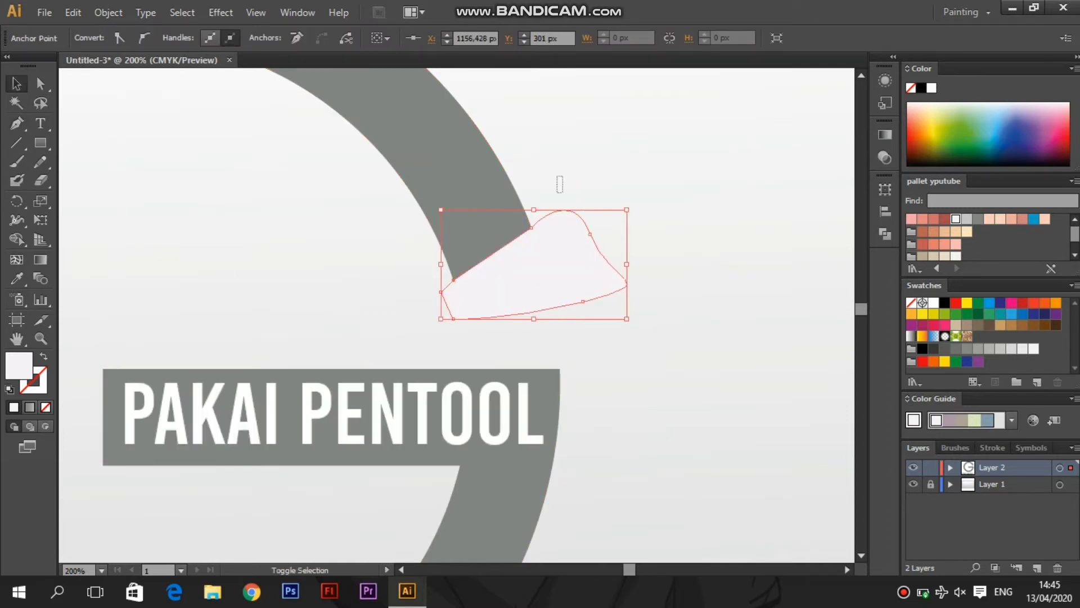
pyautogui.click(473, 256)
pyautogui.click(884, 233)
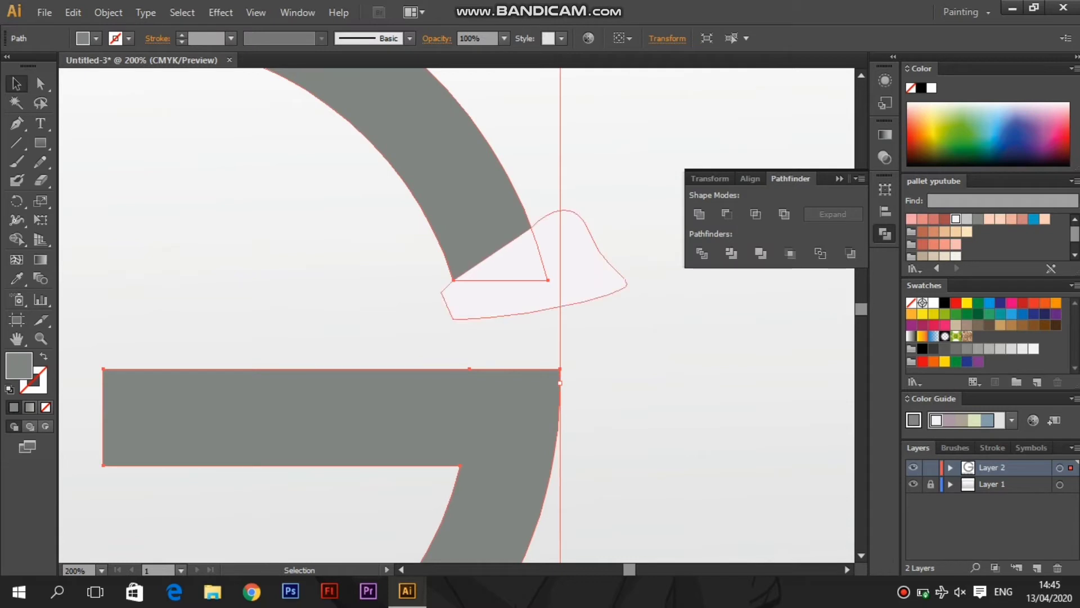
pyautogui.click(557, 270)
pyautogui.keyDown('shift'); pyautogui.click(472, 256); pyautogui.keyUp('shift')
pyautogui.click(731, 254)
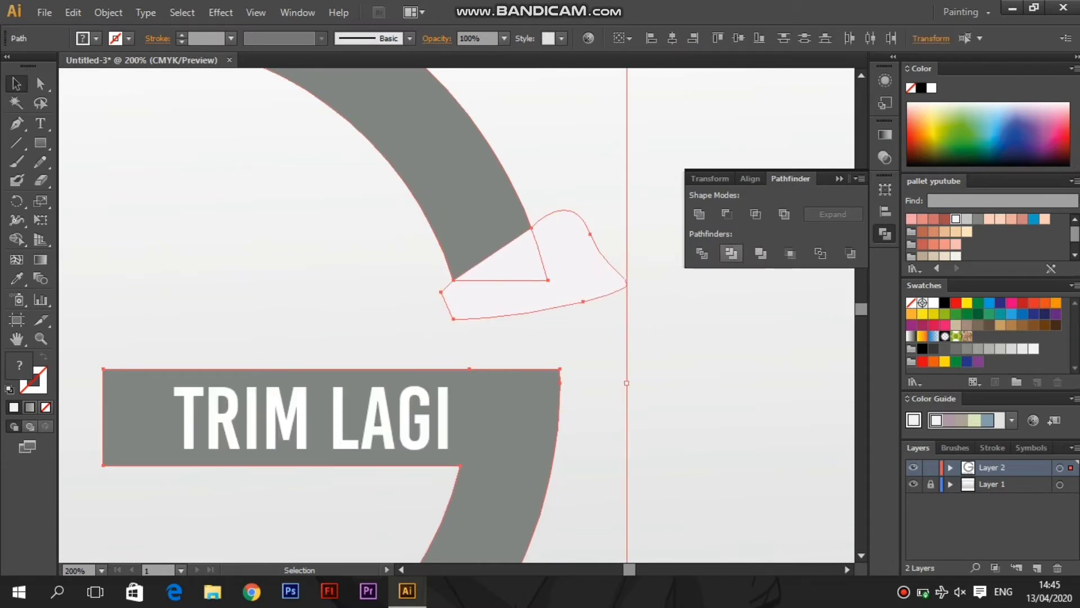
pyautogui.rightClick(527, 236)
pyautogui.click(572, 327)
pyautogui.click(586, 337)
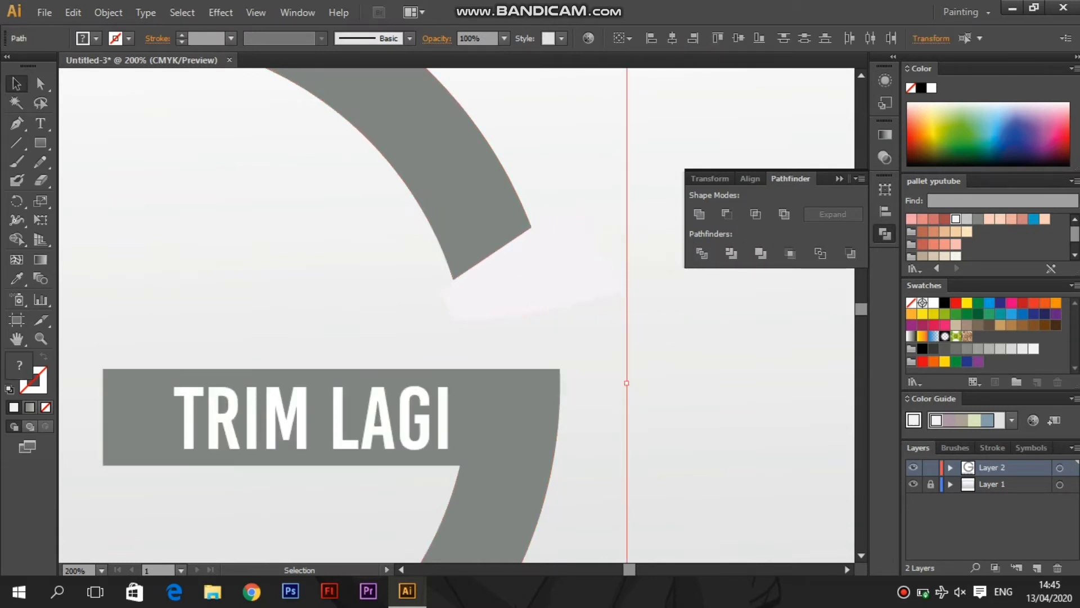
# - Delete the white cutting shape at the end of the G's upper arc
pyautogui.click(557, 270)
pyautogui.press('a')
pyautogui.press('Delete')
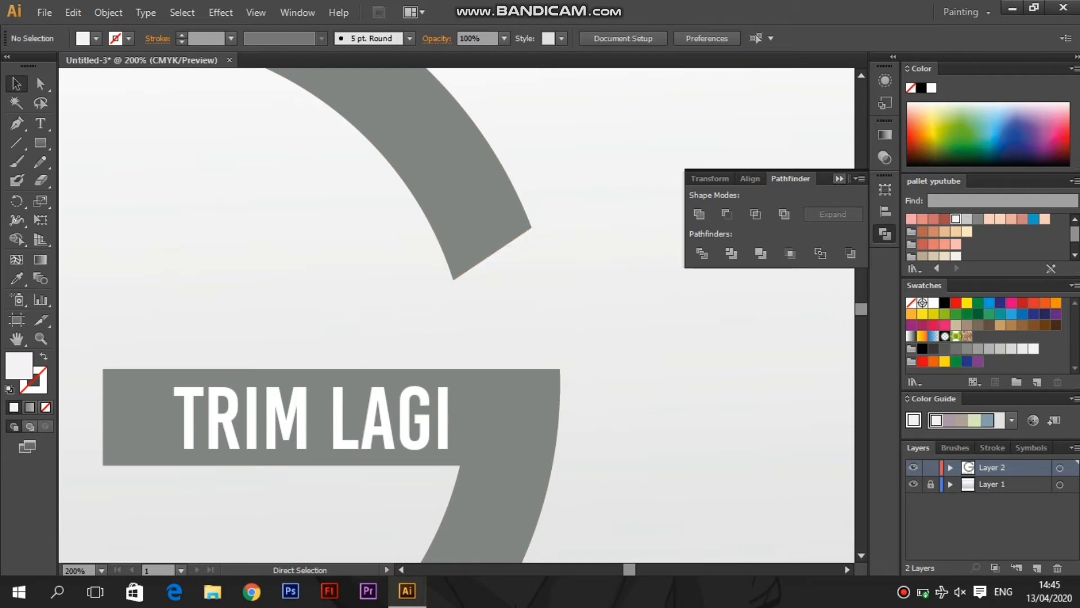
pyautogui.press('v')
pyautogui.scroll(-3, 457, 316)
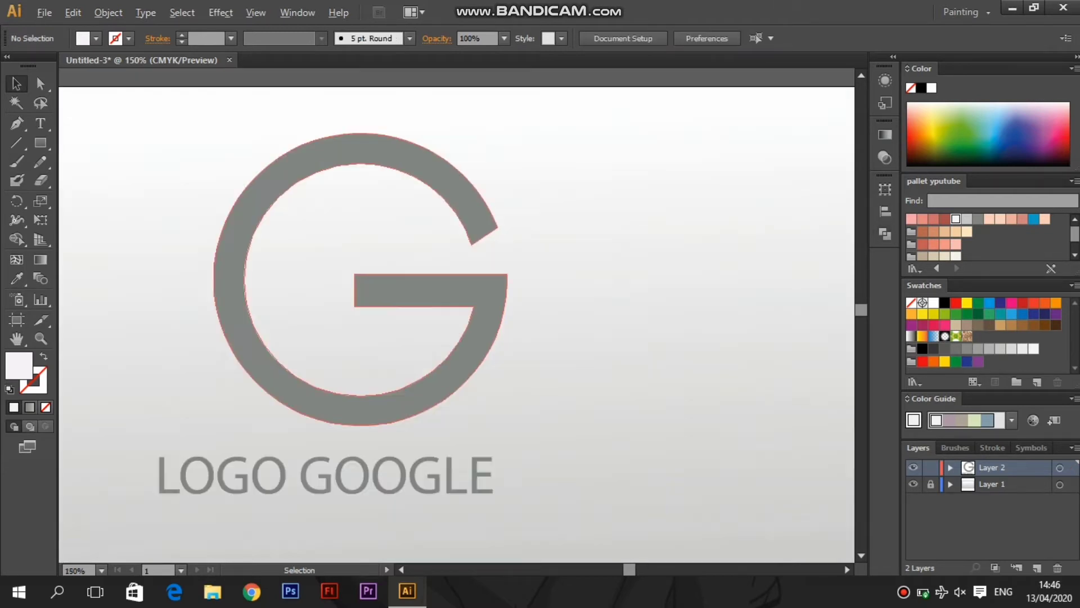
pyautogui.scroll(-2, 456, 315)
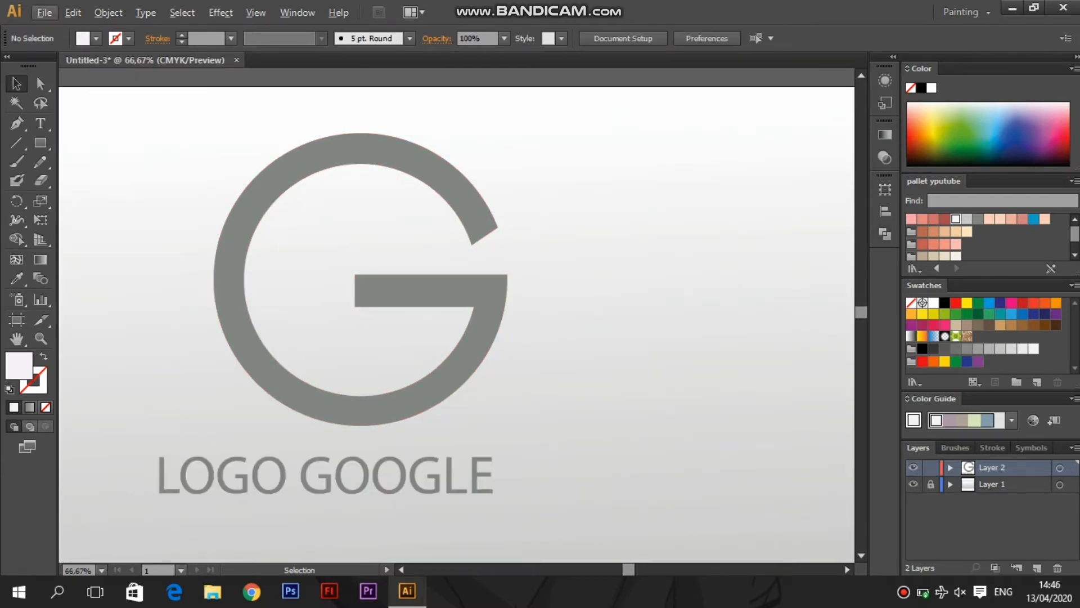
# - Shorten the G's crossbar by moving both corner points of its inner end about 32 px toward the ring's right side
pyautogui.press('a')
pyautogui.scroll(2, 294, 223)
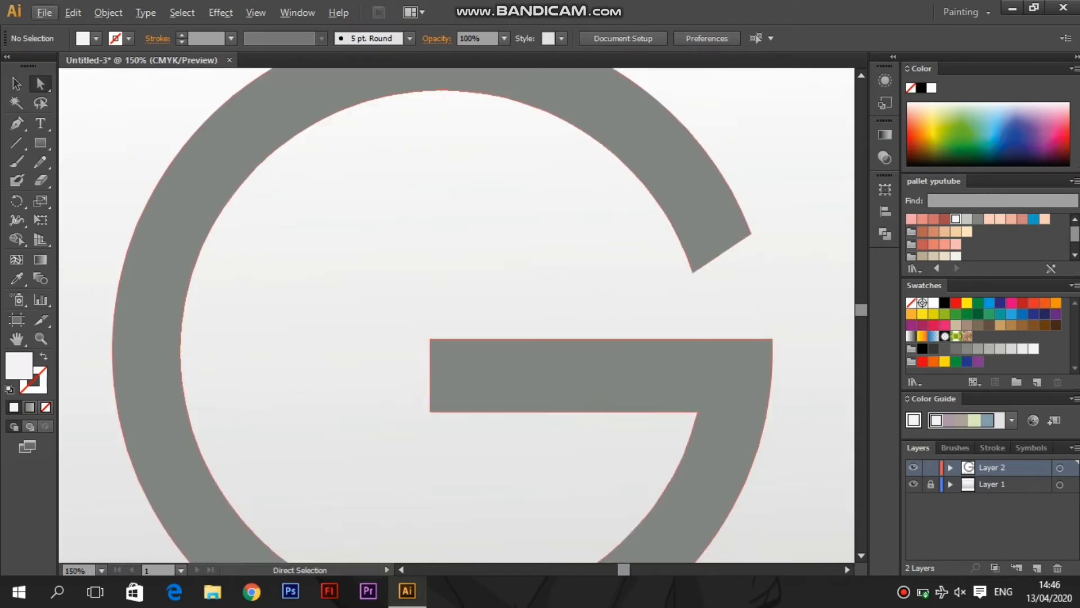
pyautogui.hotkey('ctrl', 'a')
pyautogui.moveTo(430, 340); pyautogui.dragTo(467, 340)
pyautogui.click(430, 412)
pyautogui.moveTo(431, 413); pyautogui.dragTo(466, 411)
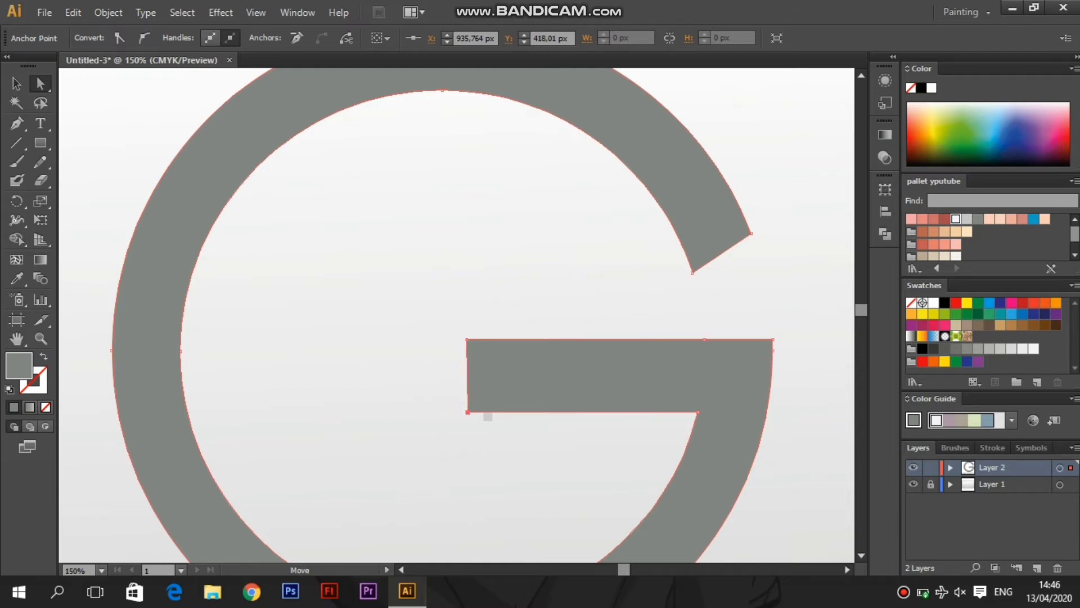
pyautogui.scroll(-2, 466, 412)
pyautogui.press('v')
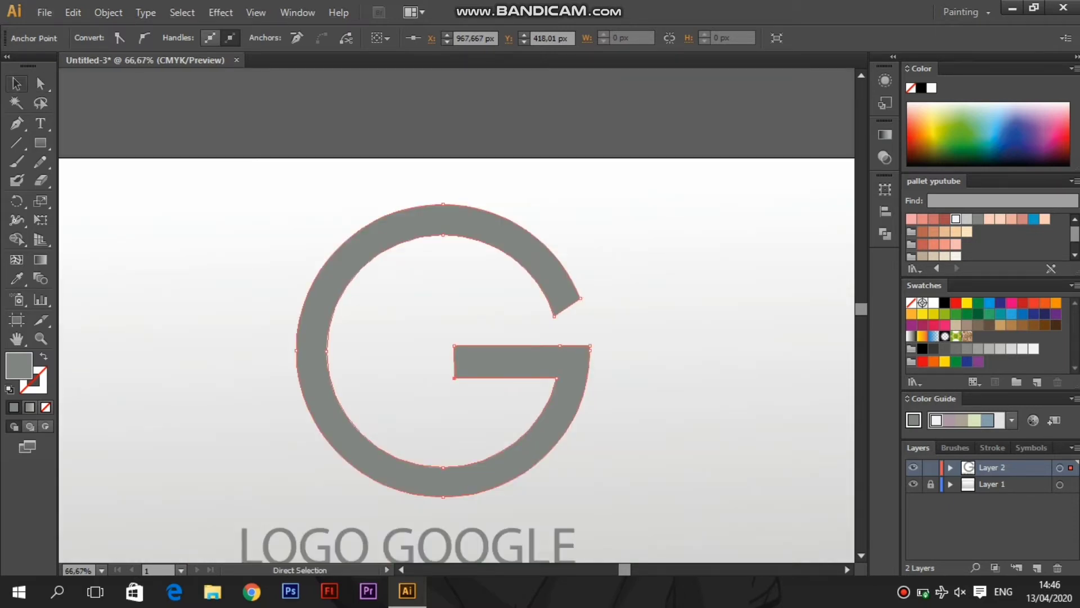
# - Move the G up and slightly right so its top meets the artboard's upper edge, and deselect it
pyautogui.moveTo(579, 368); pyautogui.dragTo(591, 321)
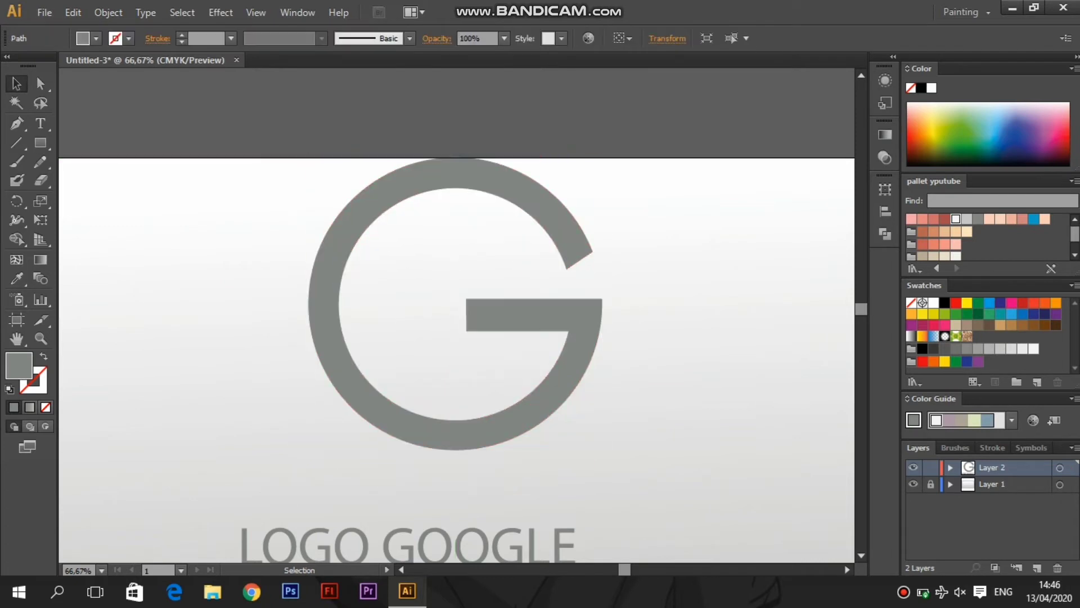
pyautogui.hotkey('ctrl', 'shift', 'a')
pyautogui.scroll(-2, 456, 332)
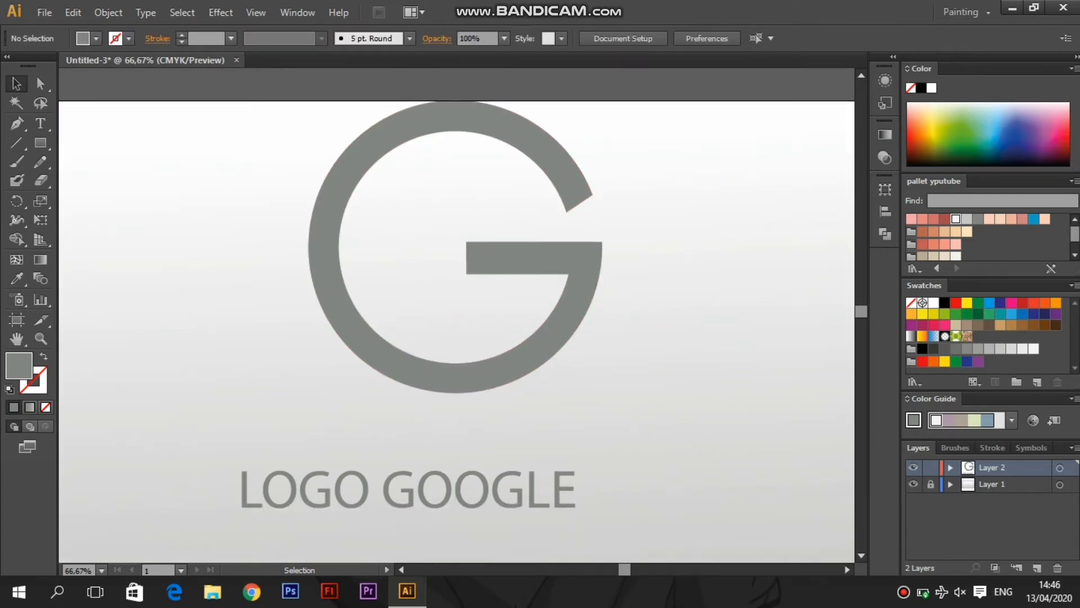
pyautogui.moveTo(585, 309); pyautogui.dragTo(611, 309)
pyautogui.hotkey('ctrl', 'shift', 'a')
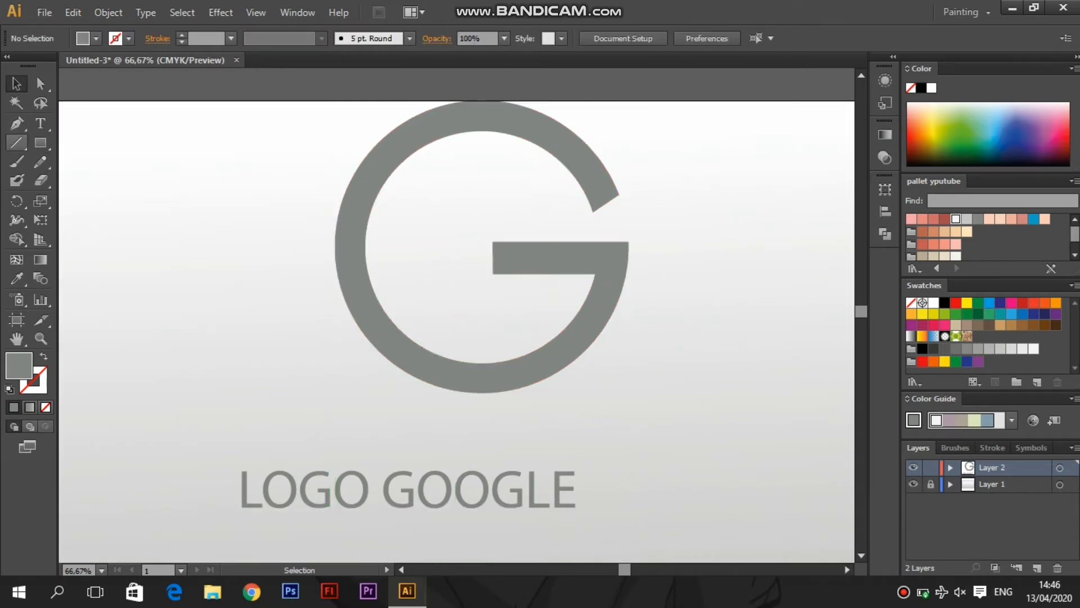
# - Draw a closed Pen shape covering the G's whole crossbar and the adjoining lower-right part of the ring
pyautogui.press('p')
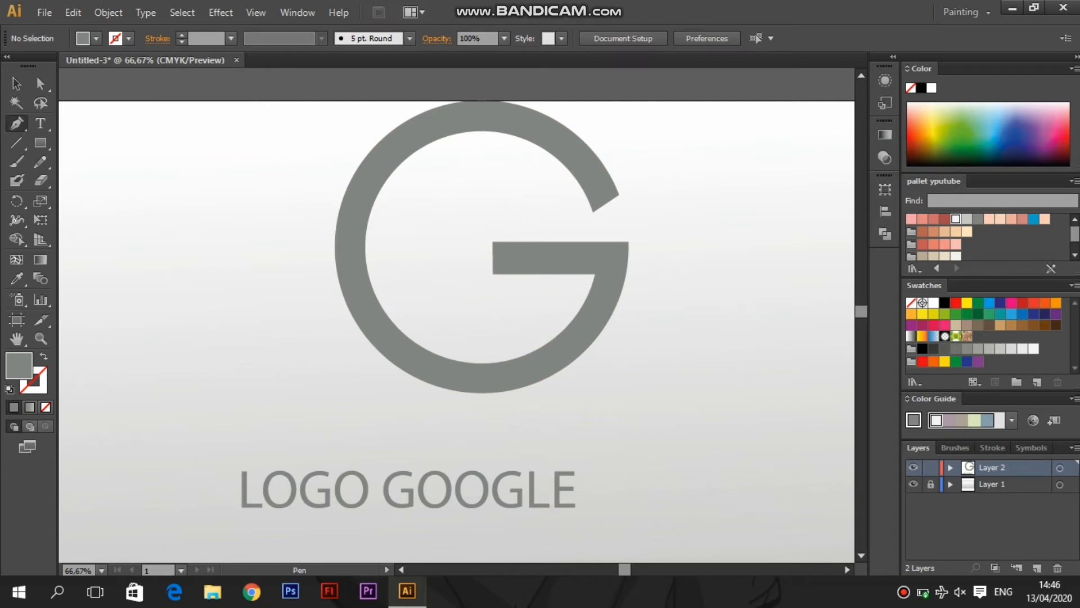
pyautogui.moveTo(472, 212); pyautogui.dragTo(460, 279)
pyautogui.moveTo(490, 292); pyautogui.dragTo(533, 302)
pyautogui.click(555, 306)
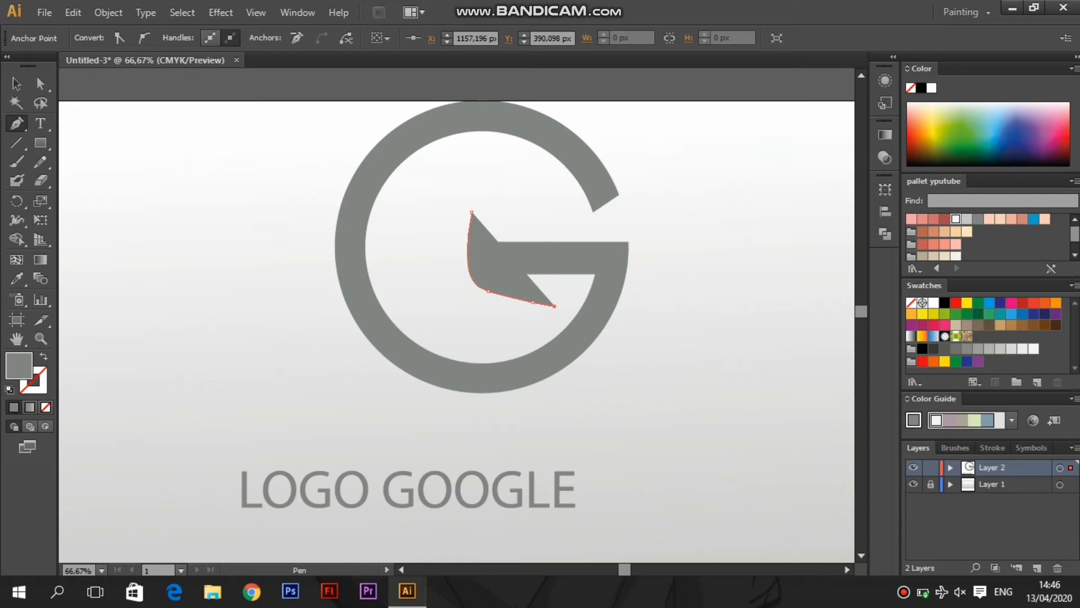
pyautogui.click(615, 352)
pyautogui.click(683, 260)
pyautogui.click(651, 229)
pyautogui.moveTo(560, 225); pyautogui.dragTo(541, 214)
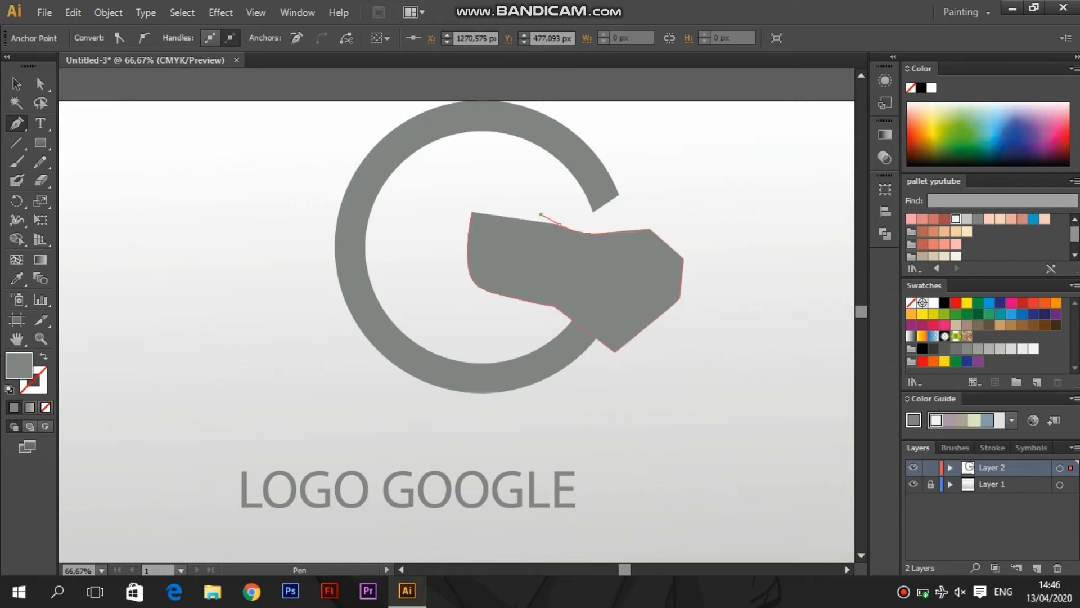
pyautogui.click(513, 202)
pyautogui.click(471, 210)
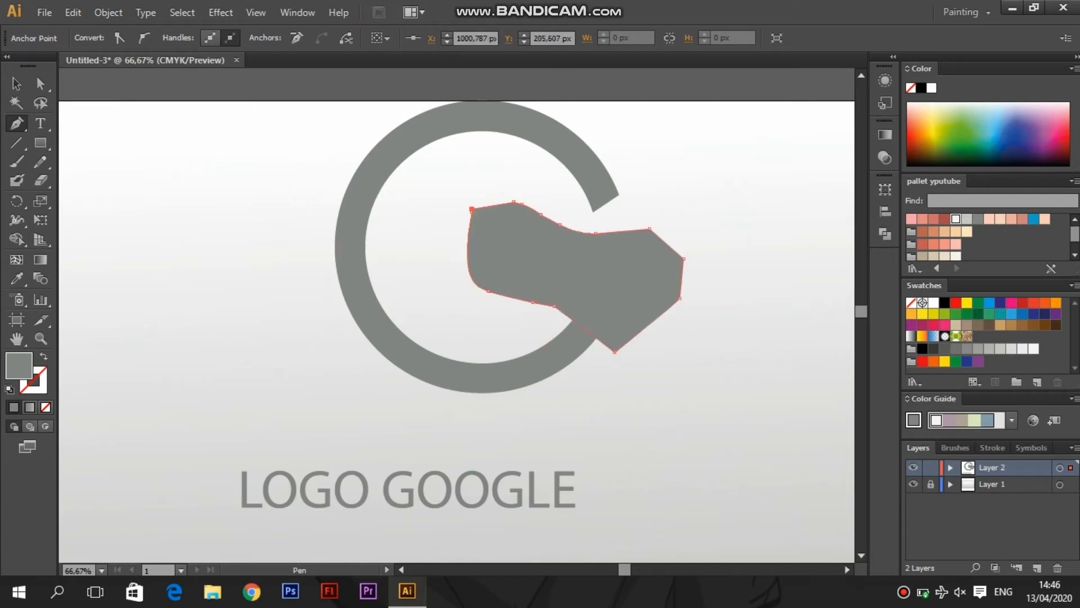
# - Copy the G and paste the duplicate in front at the same position
pyautogui.press('v')
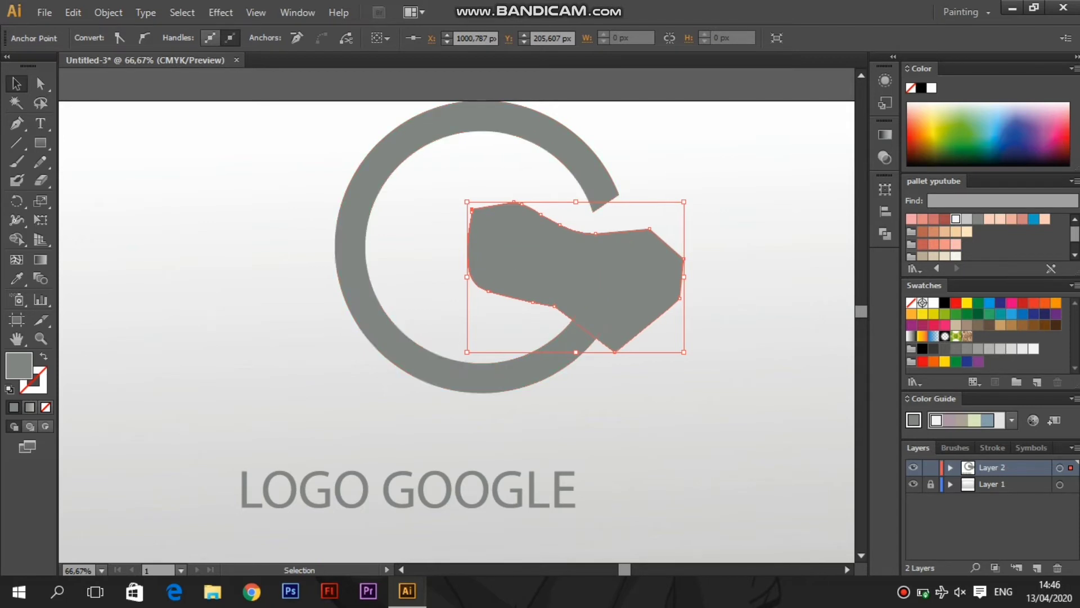
pyautogui.hotkey('ctrl', 'shift', 'a')
pyautogui.click(482, 116)
pyautogui.hotkey('ctrl', 'c')
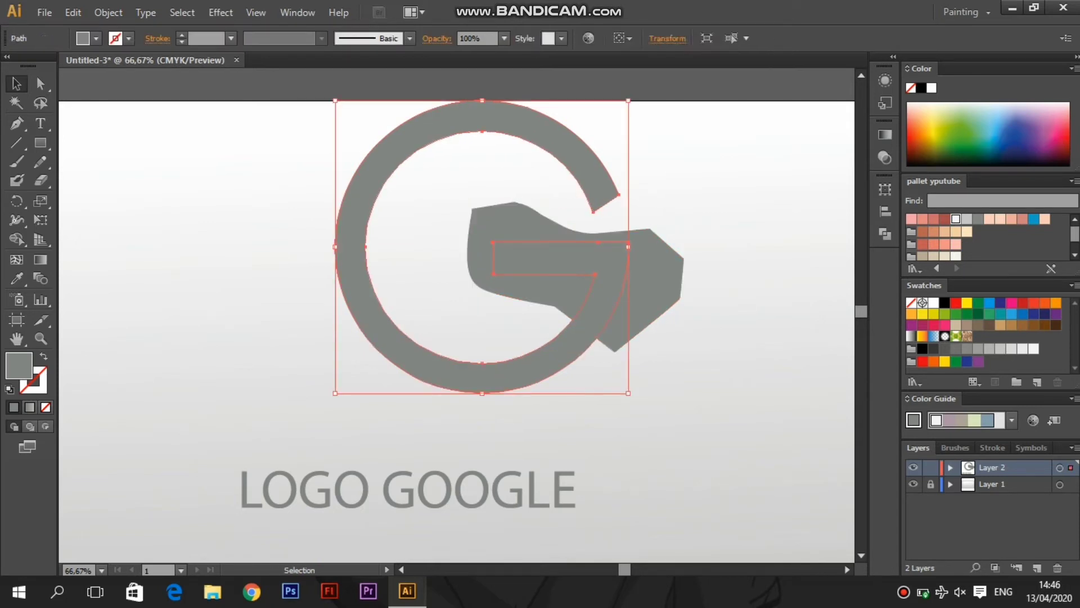
pyautogui.hotkey('ctrl', 'f')
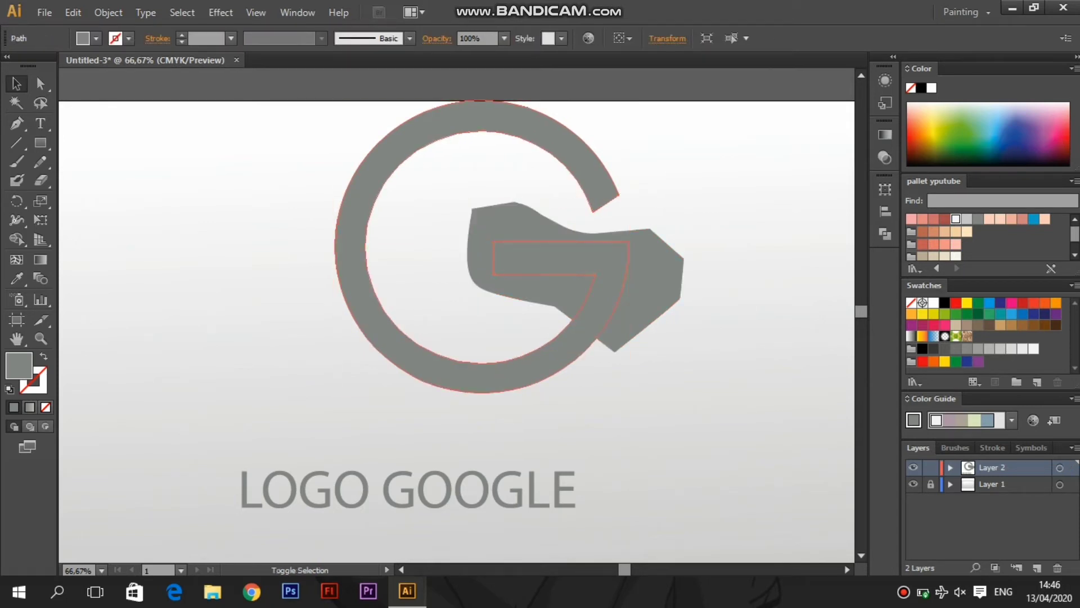
pyautogui.hotkey('ctrl', 'shift', 'a')
# - Intersect the front G copy with the Pen shape to isolate the crossbar and its adjoining ring segment
pyautogui.click(562, 355)
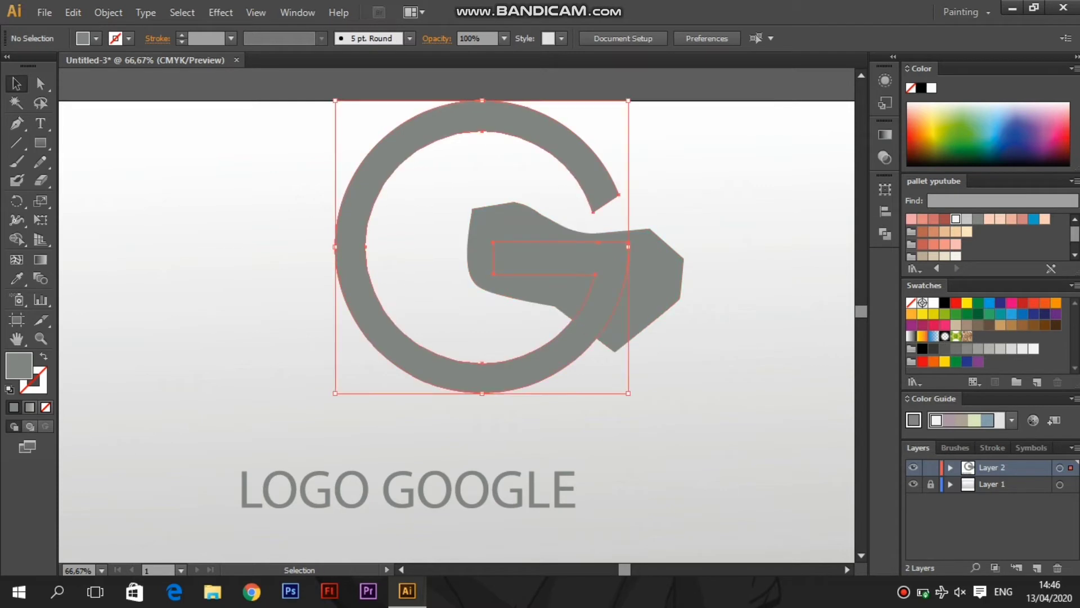
pyautogui.keyDown('shift'); pyautogui.click(633, 332); pyautogui.keyUp('shift')
pyautogui.click(886, 233)
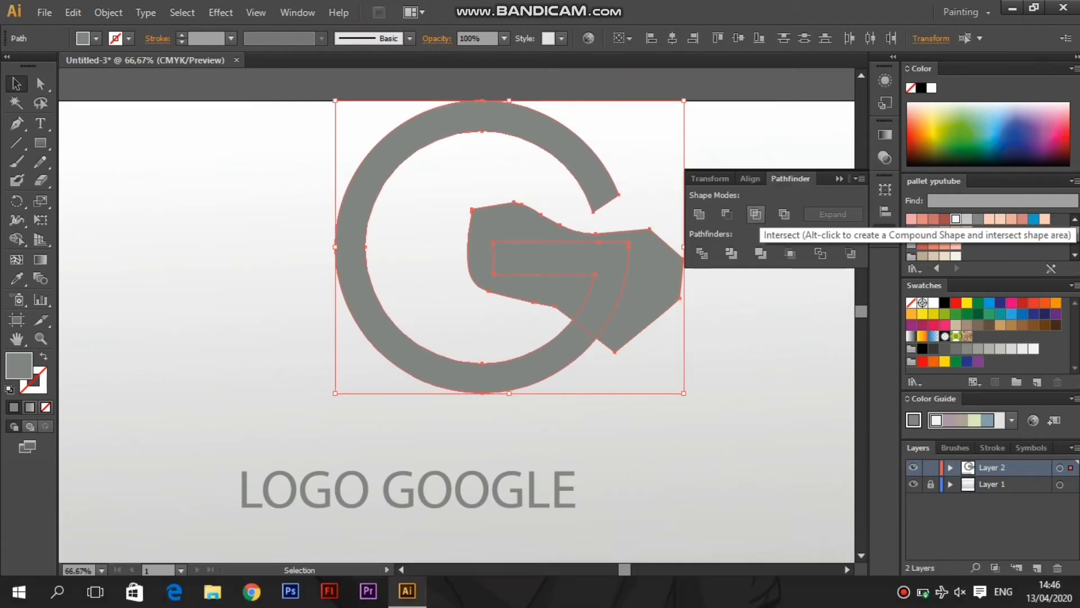
pyautogui.click(755, 214)
pyautogui.click(840, 178)
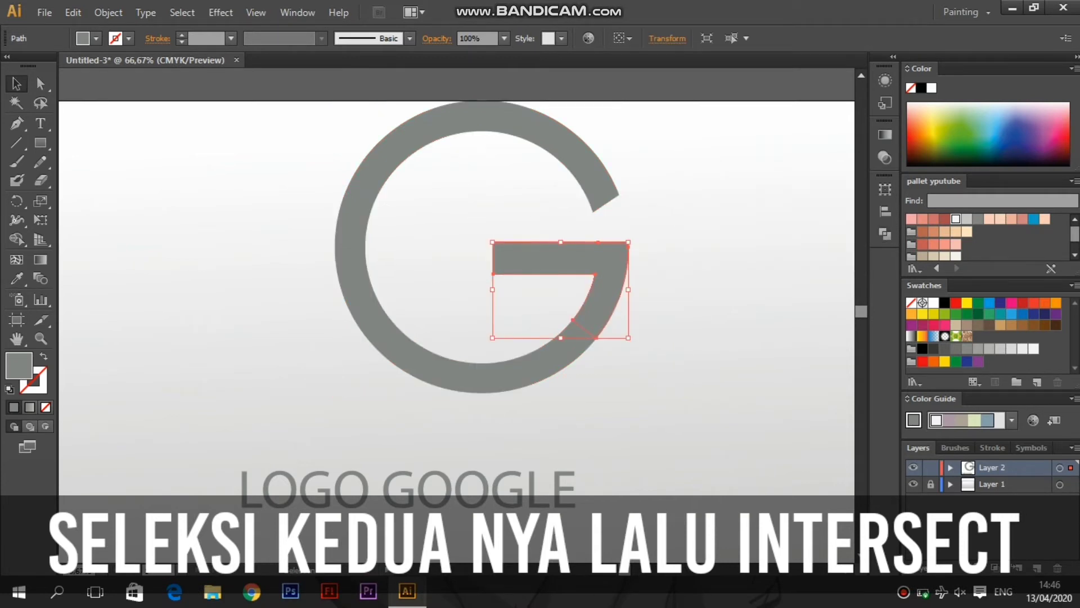
# - Fill the isolated crossbar piece with blue and darken it to hex 0E91AF in the Color Picker
pyautogui.click(1034, 219)
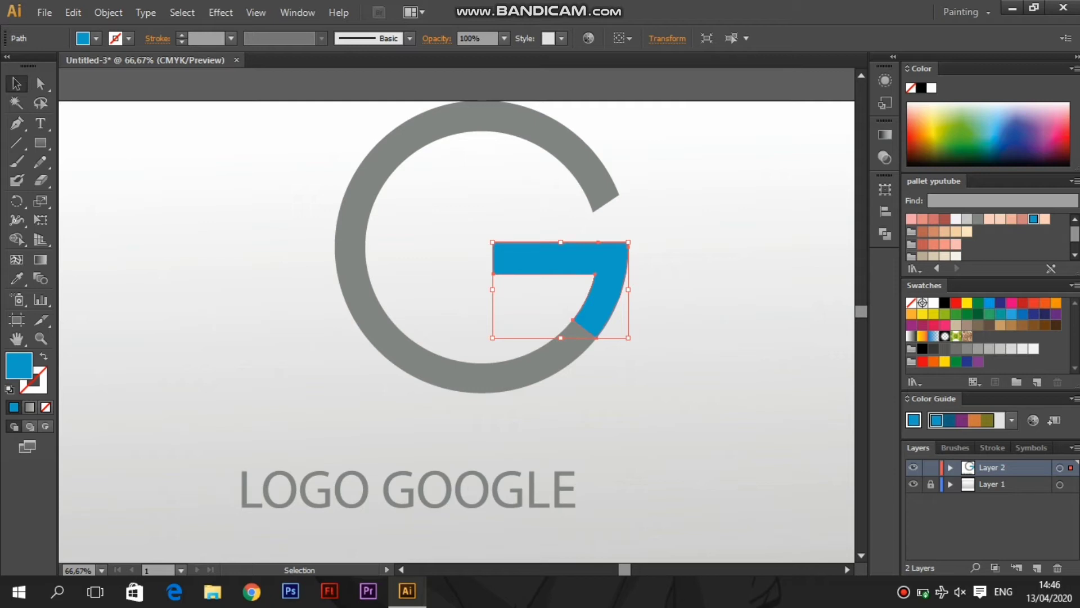
pyautogui.doubleClick(18, 365)
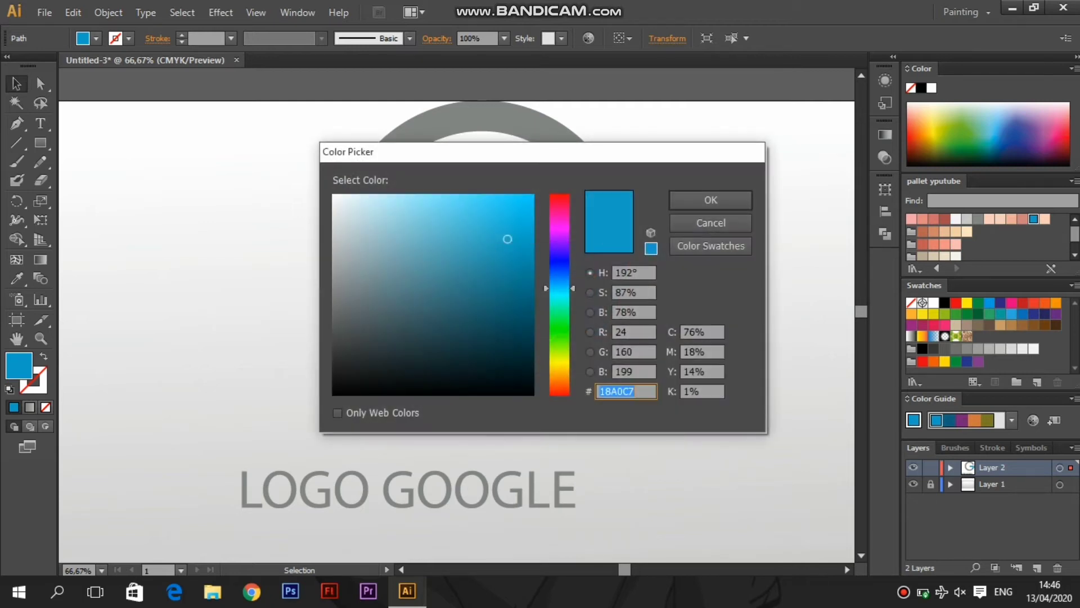
pyautogui.moveTo(507, 238); pyautogui.dragTo(518, 257)
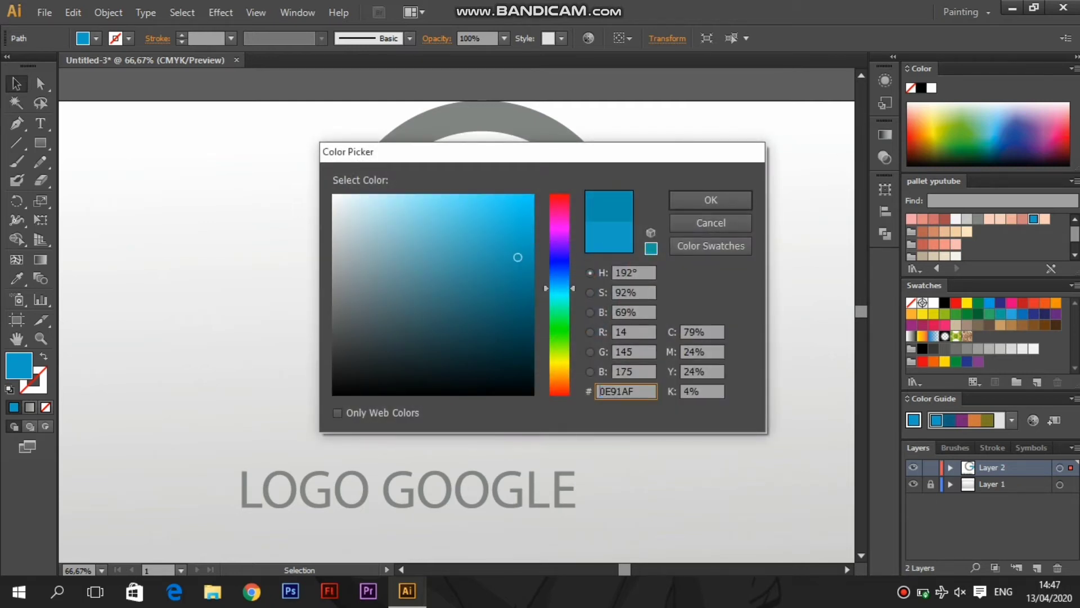
pyautogui.press('Return')
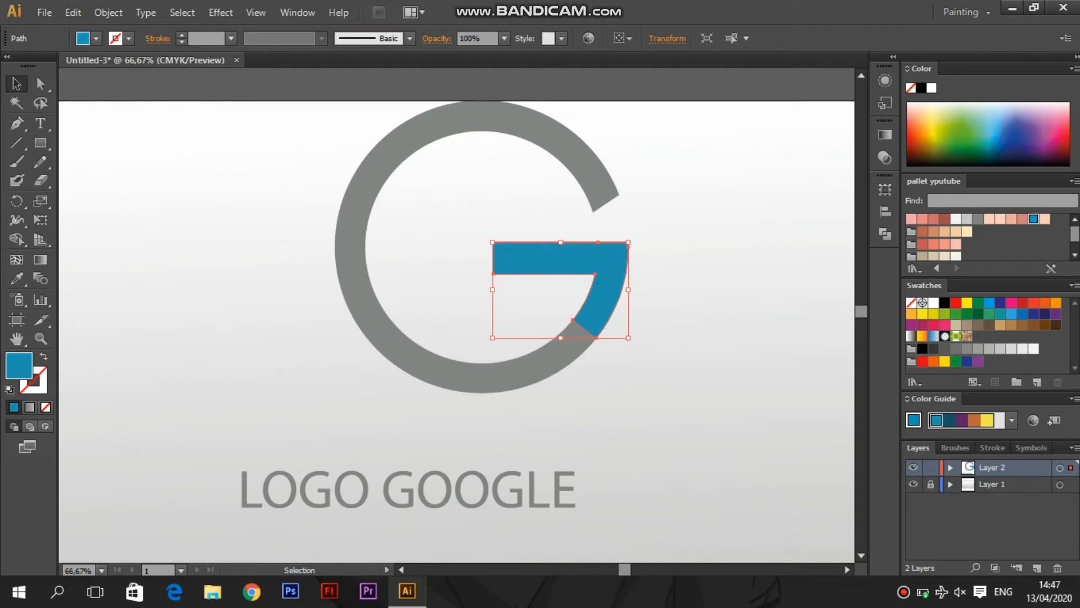
# - Draw a closed Pen shape covering the lower part of the ring, from the blue piece's cut edge round to the ring's lower-left side
pyautogui.hotkey('ctrl', 'shift', 'a')
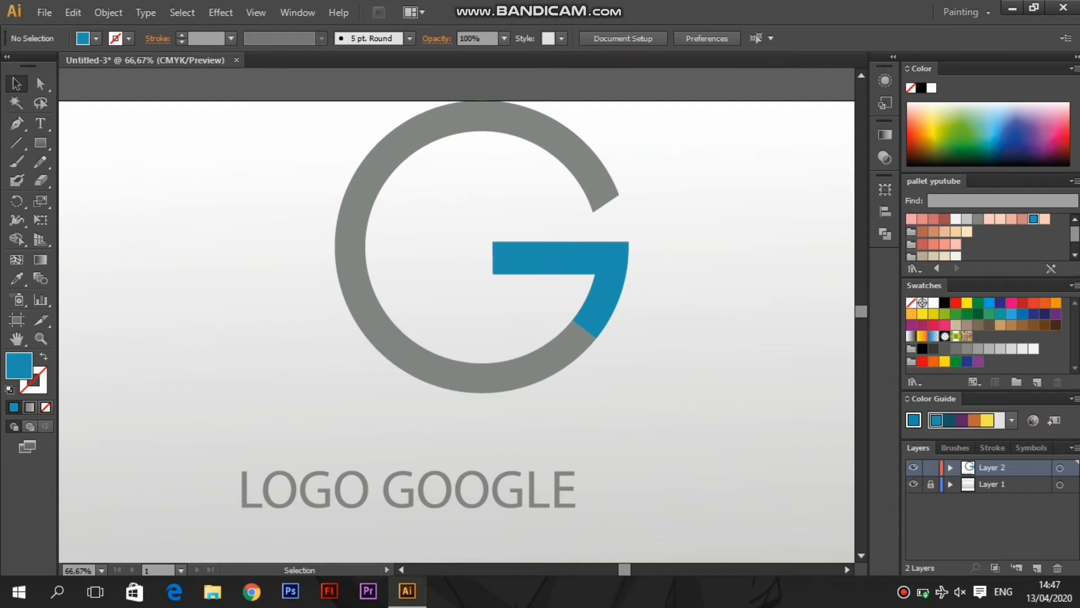
pyautogui.click(16, 123)
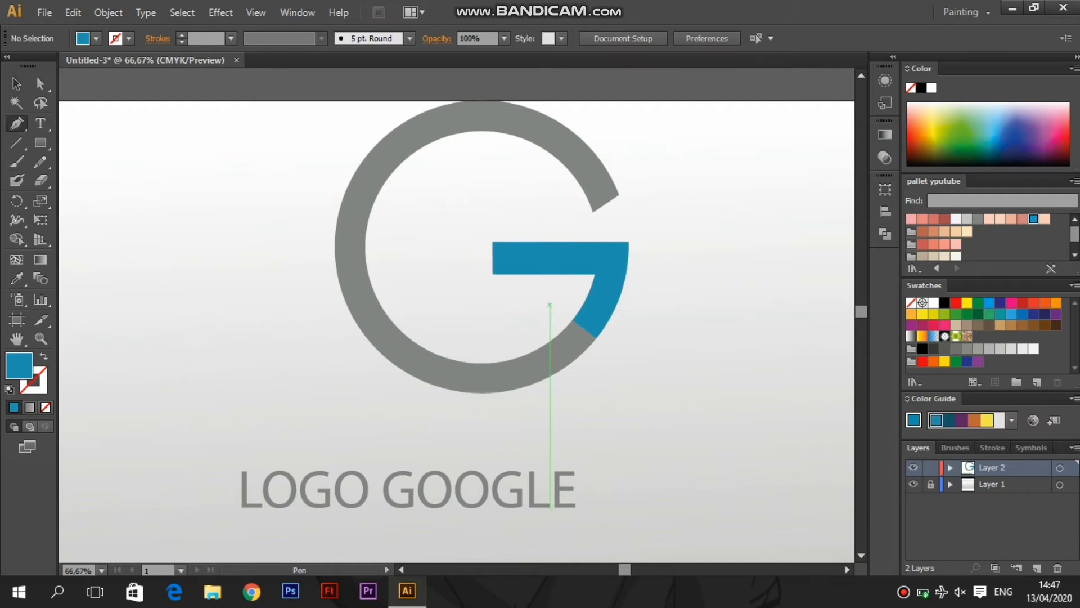
pyautogui.click(554, 307)
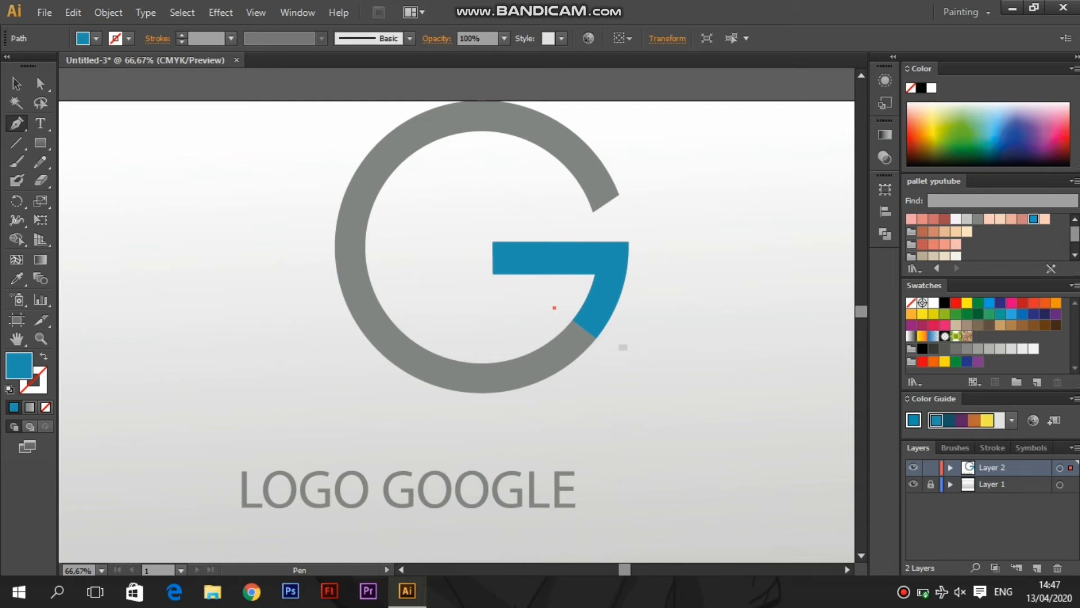
pyautogui.click(597, 337)
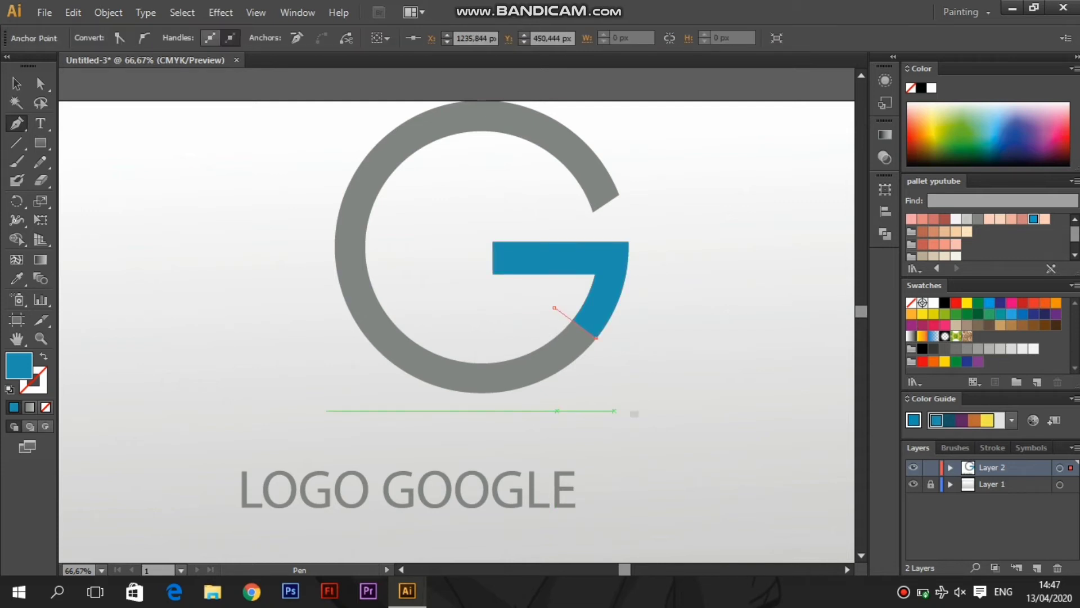
pyautogui.moveTo(606, 410); pyautogui.dragTo(585, 412)
pyautogui.click(530, 420)
pyautogui.click(405, 420)
pyautogui.click(369, 409)
pyautogui.click(356, 393)
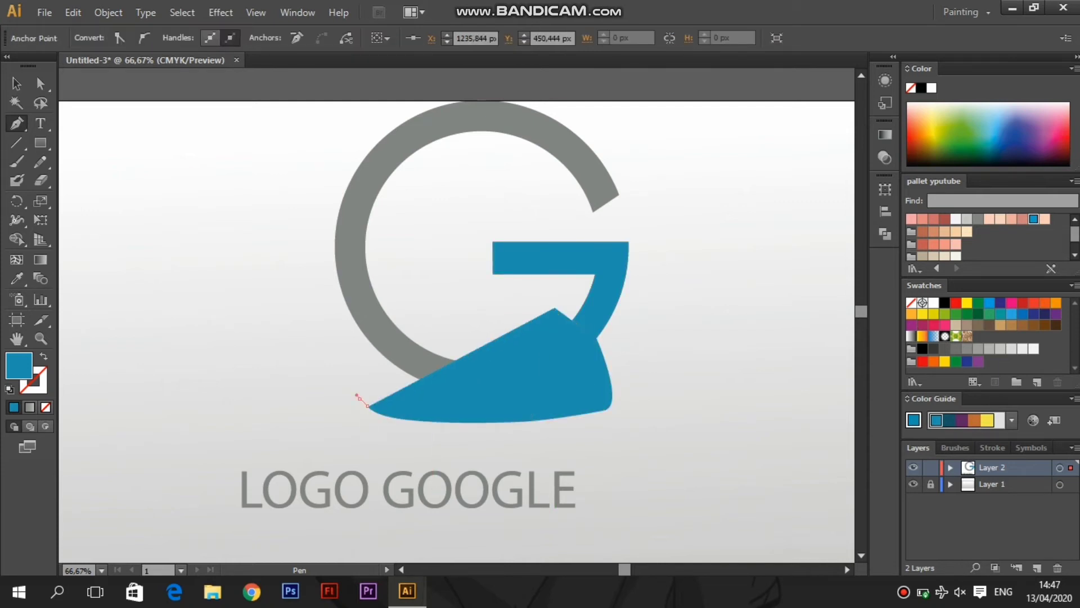
pyautogui.click(335, 369)
pyautogui.click(336, 347)
pyautogui.click(335, 347)
pyautogui.click(330, 334)
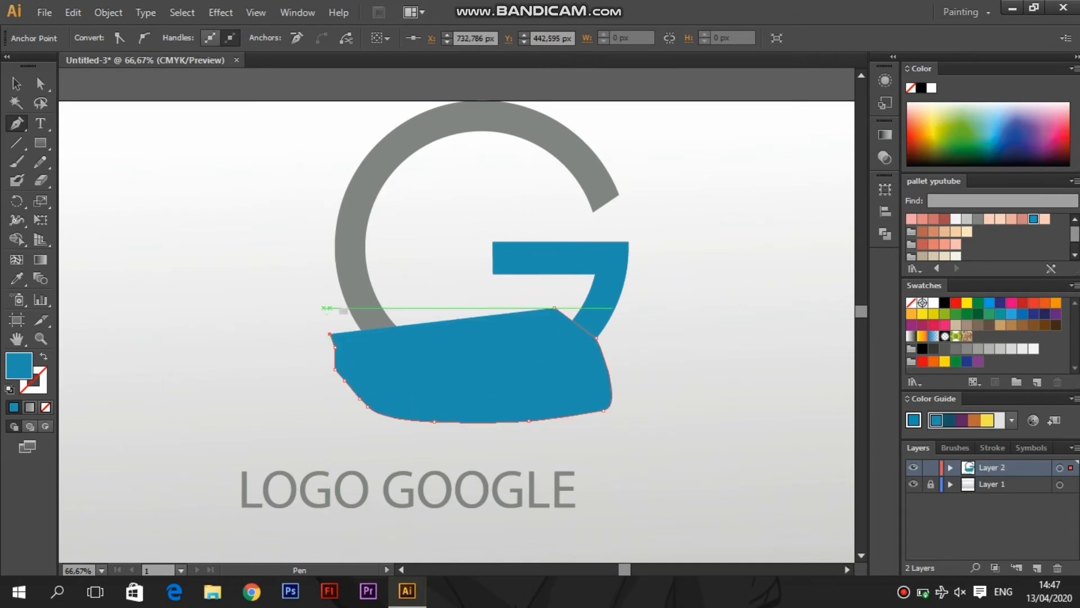
pyautogui.click(322, 320)
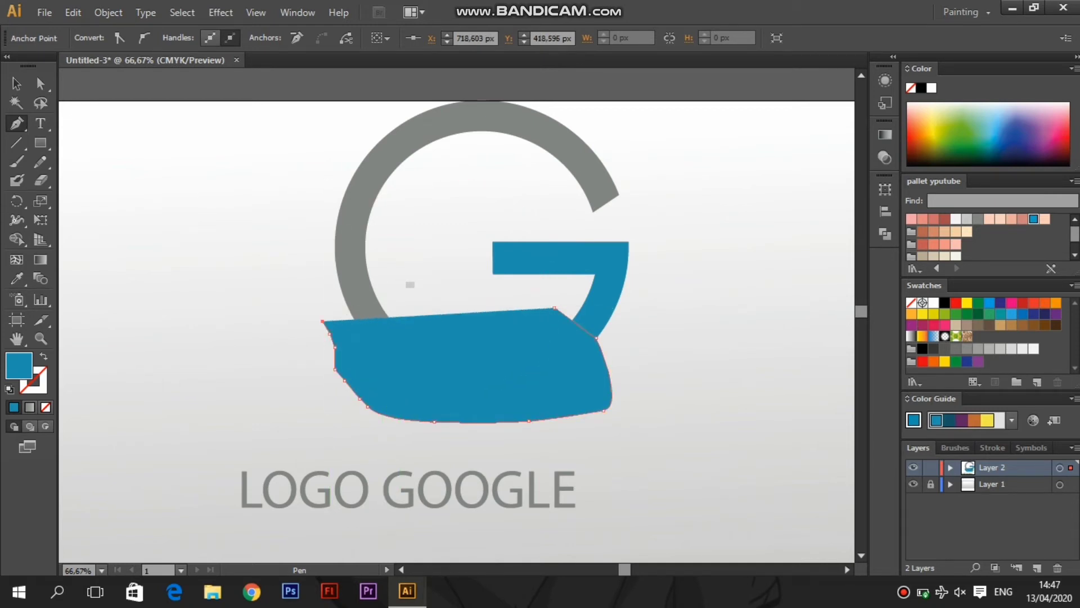
pyautogui.click(390, 275)
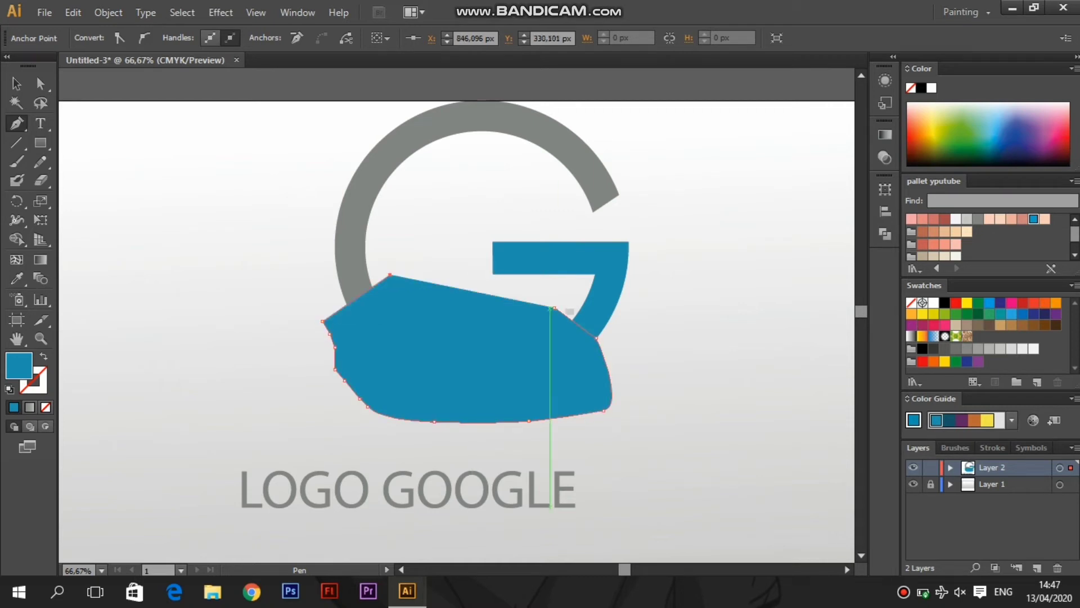
pyautogui.press('v')
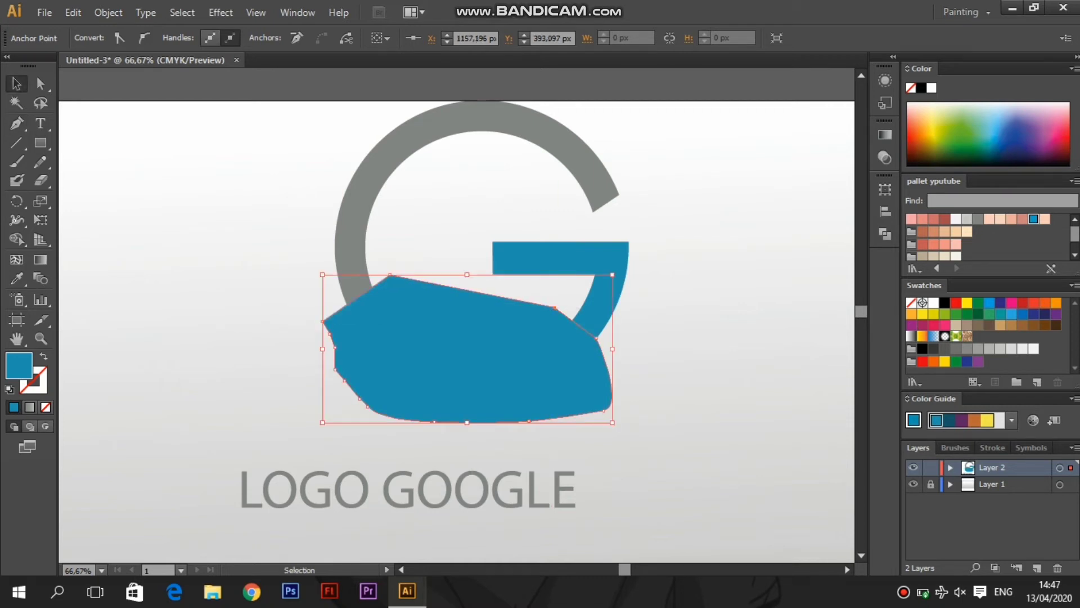
# - Duplicate the G in place in front and select it together with the lower Pen shape
pyautogui.click(610, 270)
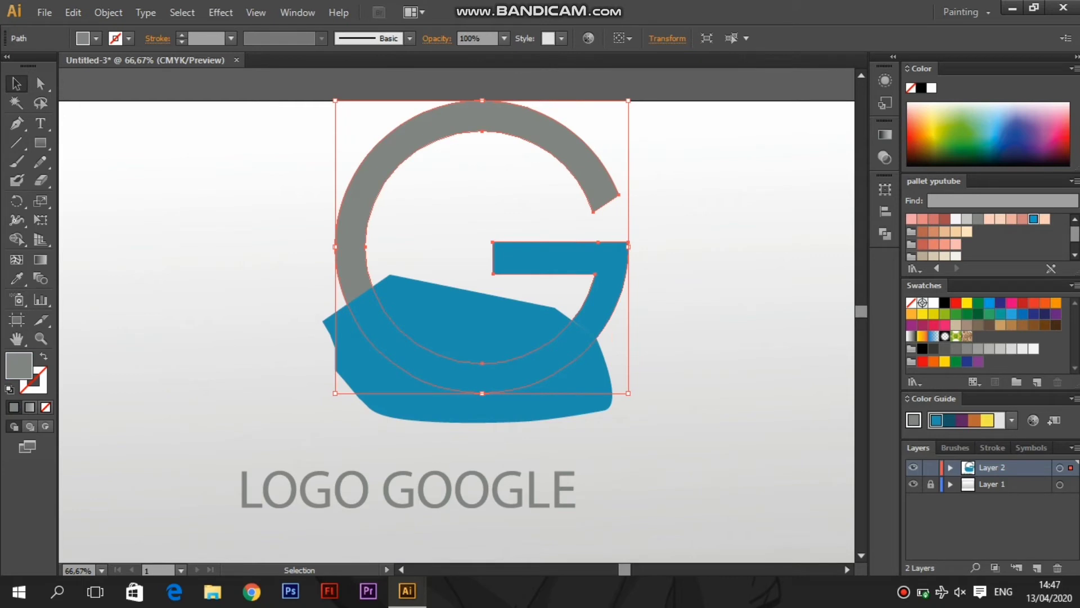
pyautogui.press('a')
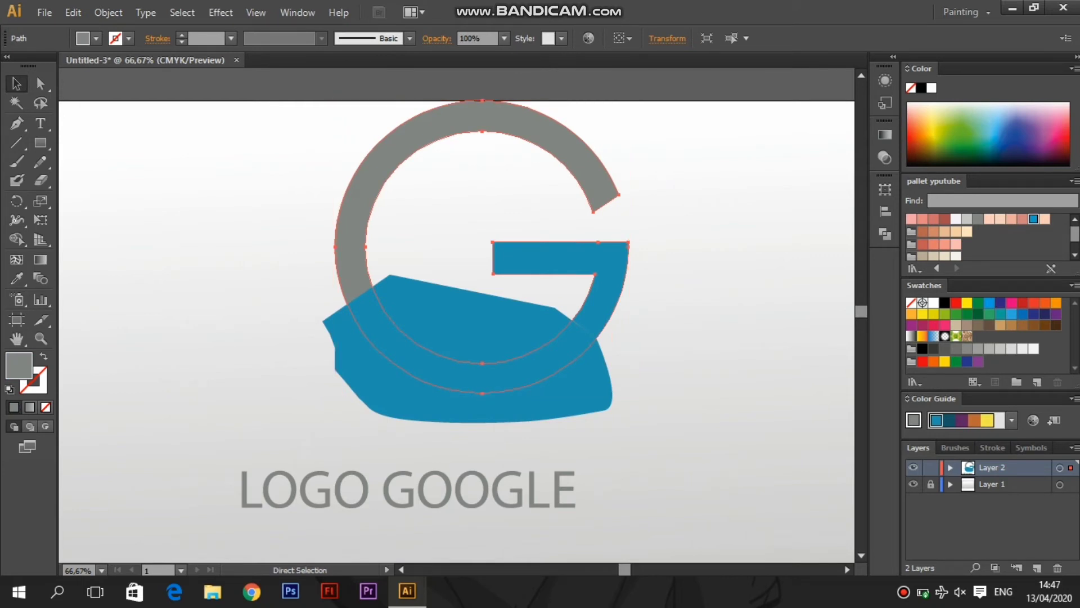
pyautogui.press('v')
pyautogui.hotkey('ctrl', 'a')
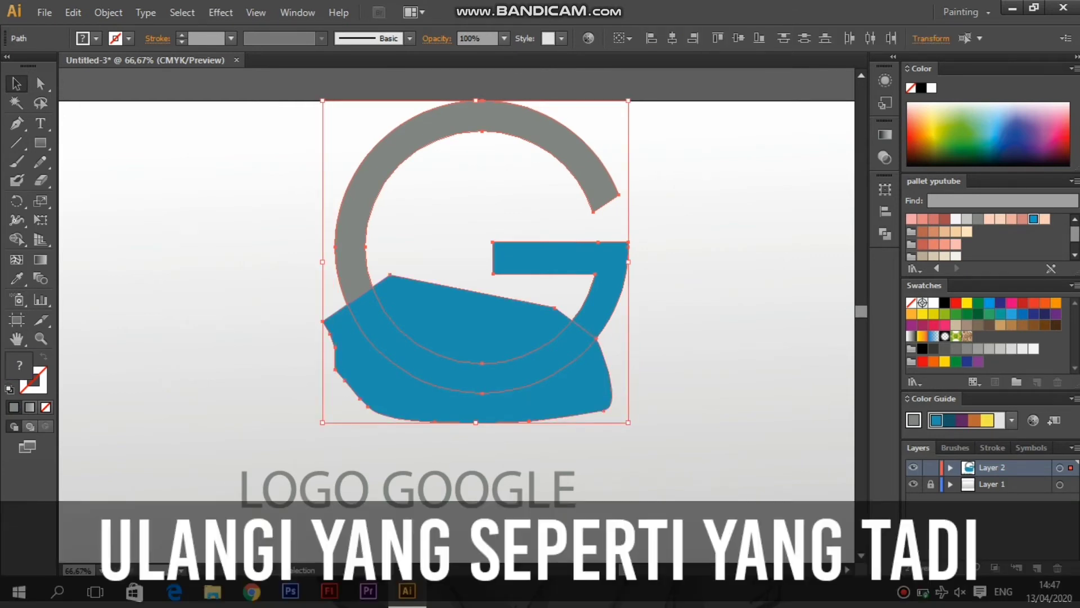
pyautogui.click(886, 233)
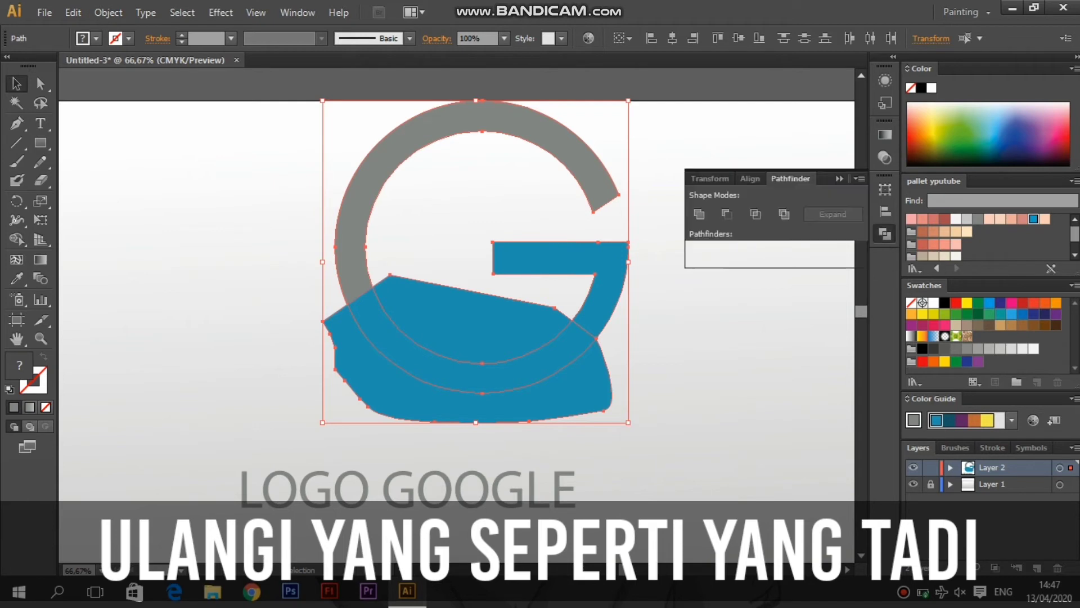
pyautogui.click(839, 178)
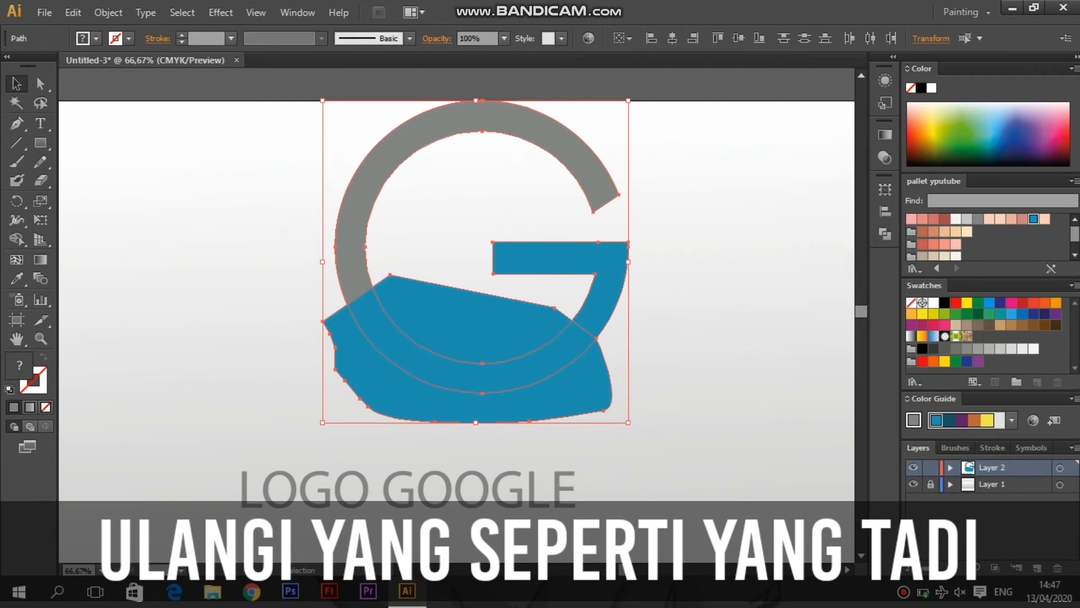
# - Intersect the front G copy with the lower Pen shape to isolate the bottom ring segment
pyautogui.click(704, 214)
pyautogui.click(611, 262)
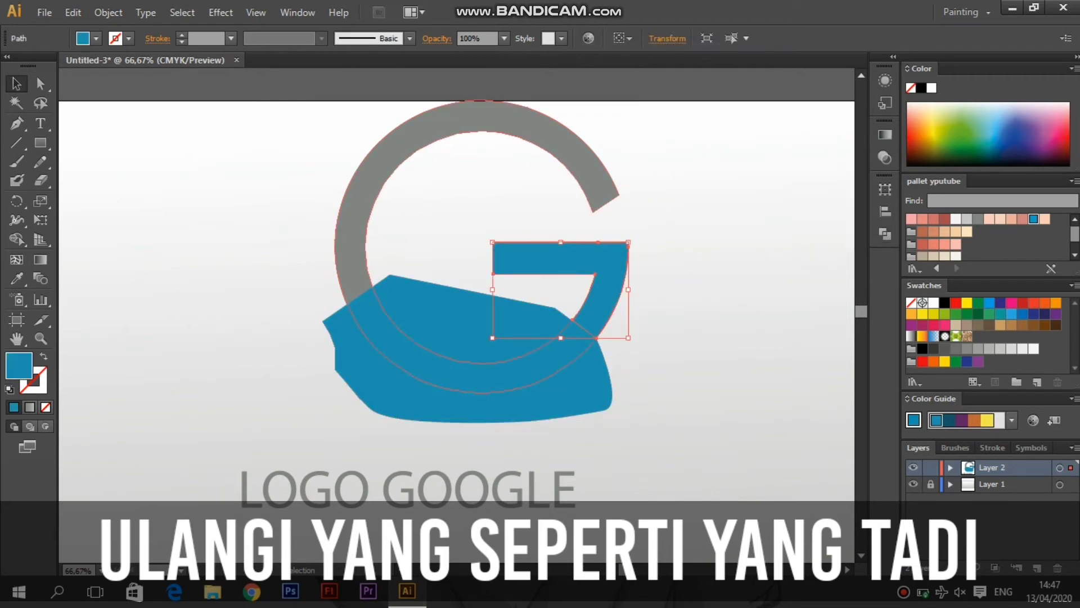
pyautogui.keyDown('shift'); pyautogui.click(356, 266); pyautogui.keyUp('shift')
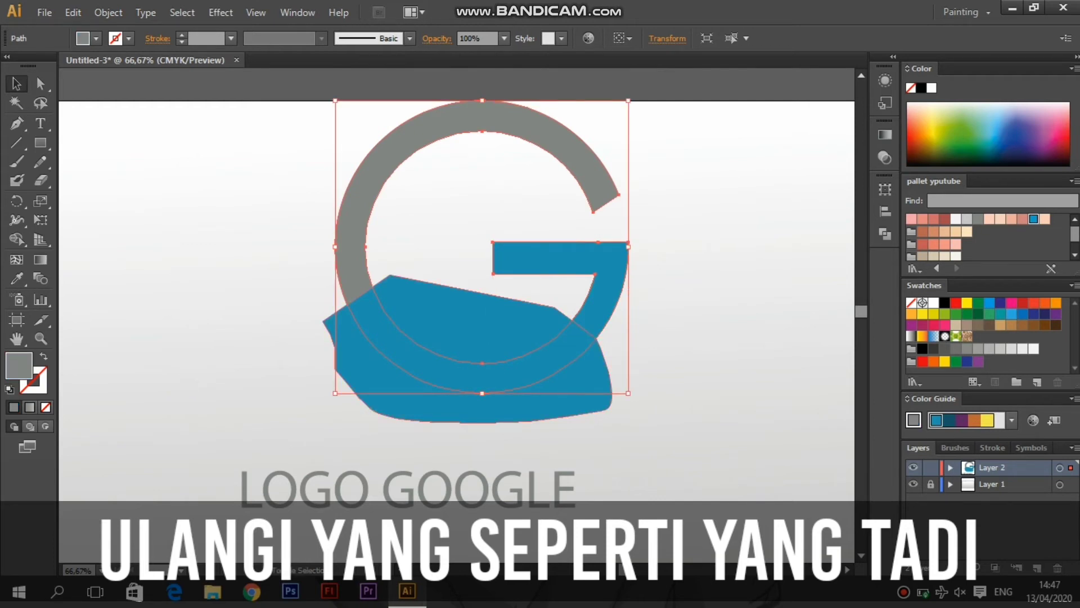
pyautogui.keyDown('shift'); pyautogui.click(584, 415); pyautogui.keyUp('shift')
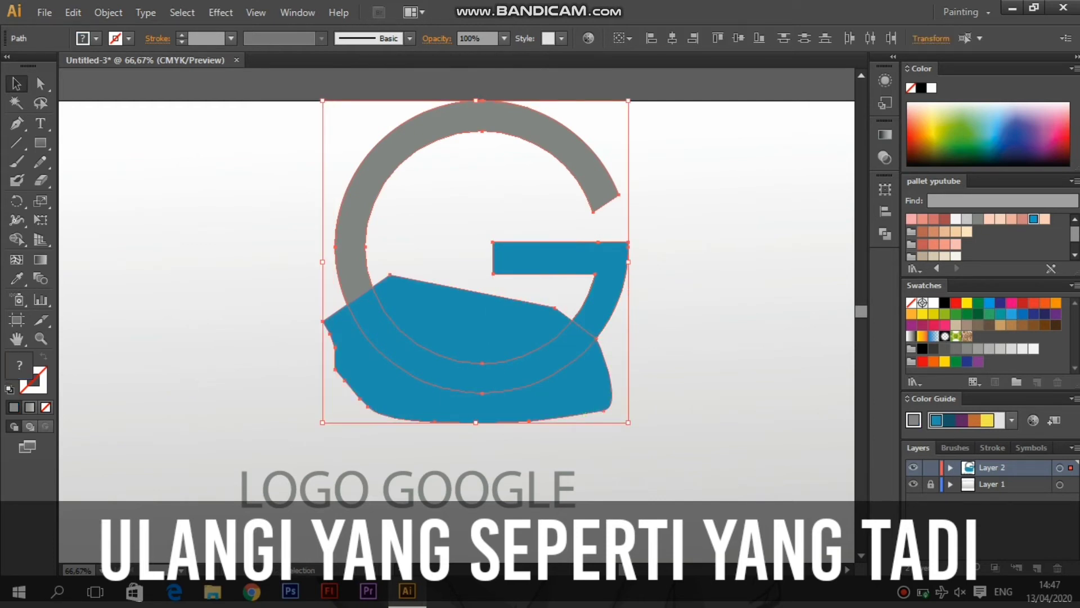
pyautogui.click(885, 233)
pyautogui.click(756, 213)
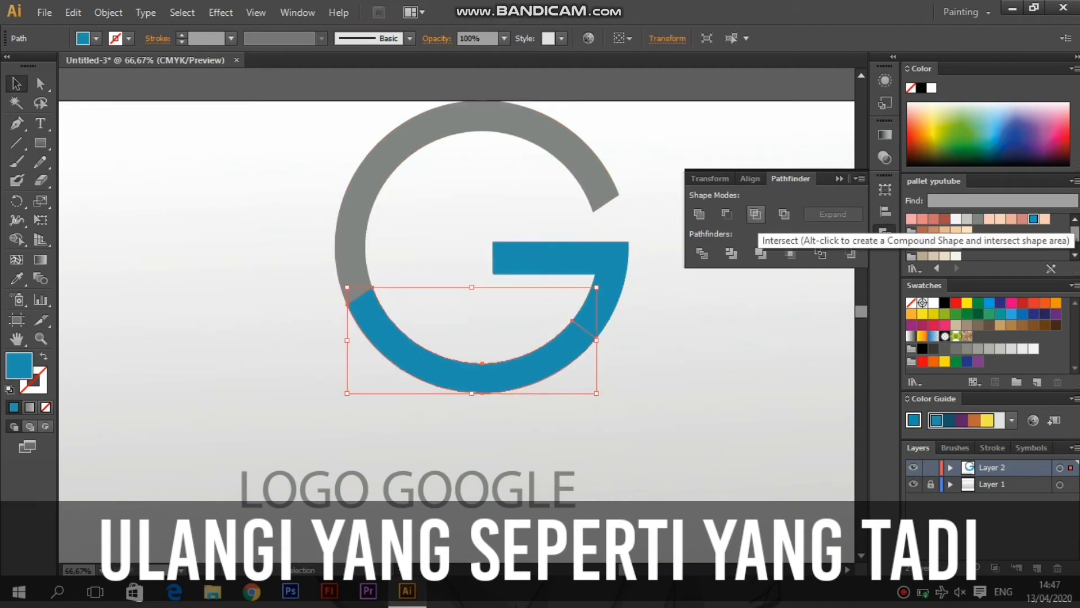
pyautogui.click(839, 179)
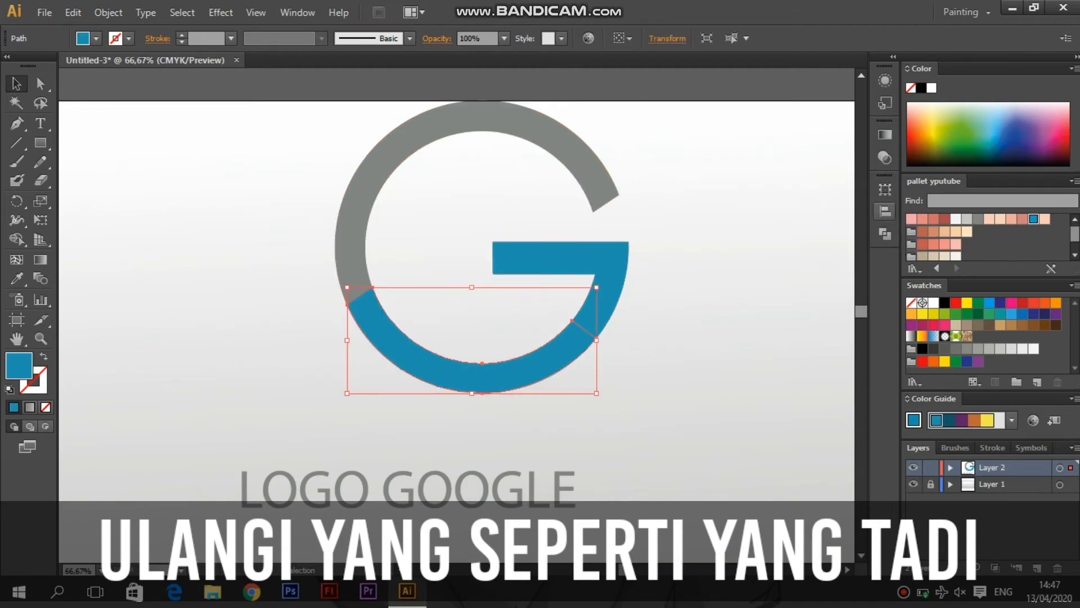
# - Fill the isolated bottom segment with green and brighten it to hex 1EC614 in the Color Picker
pyautogui.click(956, 313)
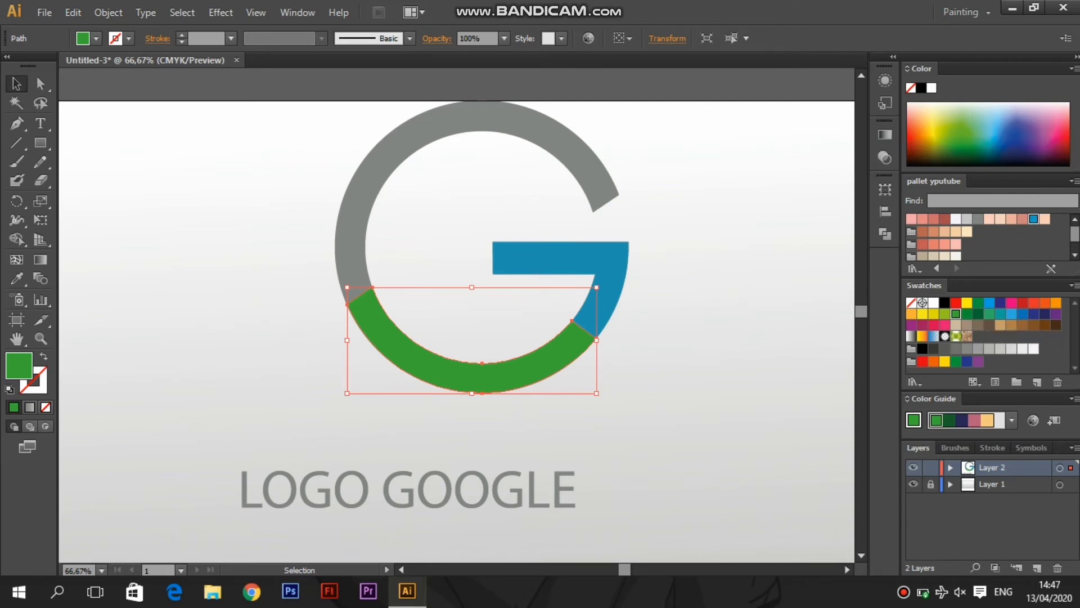
pyautogui.doubleClick(18, 365)
pyautogui.moveTo(469, 262)
pyautogui.mouseDown()
pyautogui.moveTo(480, 244)
pyautogui.moveTo(504, 247)
pyautogui.mouseUp()
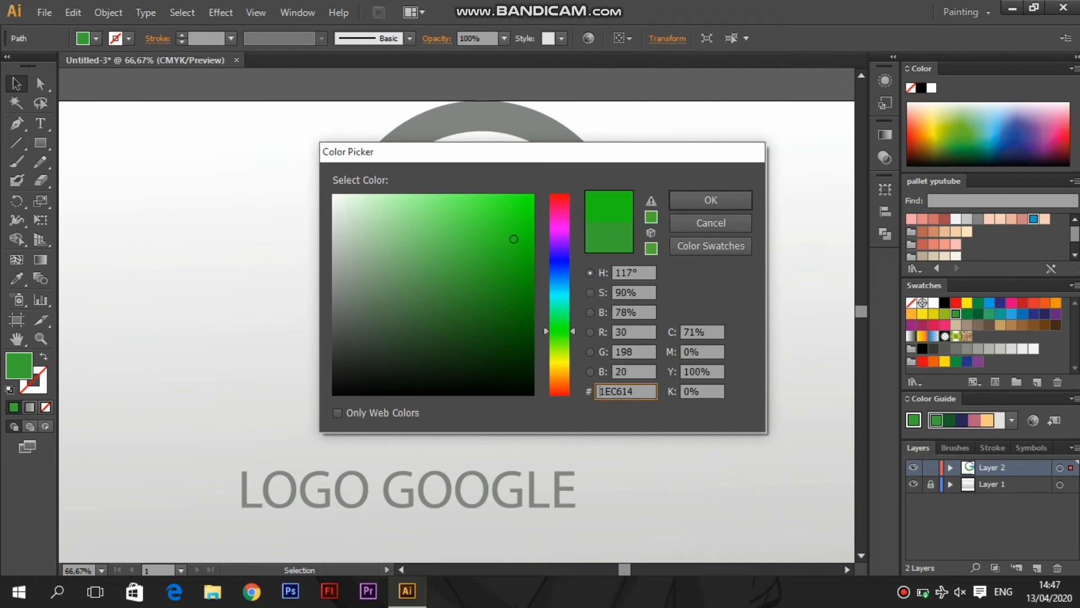
pyautogui.click(710, 201)
# - Draw a closed four-point Pen shape over the ring's left side, starting at the green segment's upper cut edge
pyautogui.hotkey('ctrl', 'shift', 'a')
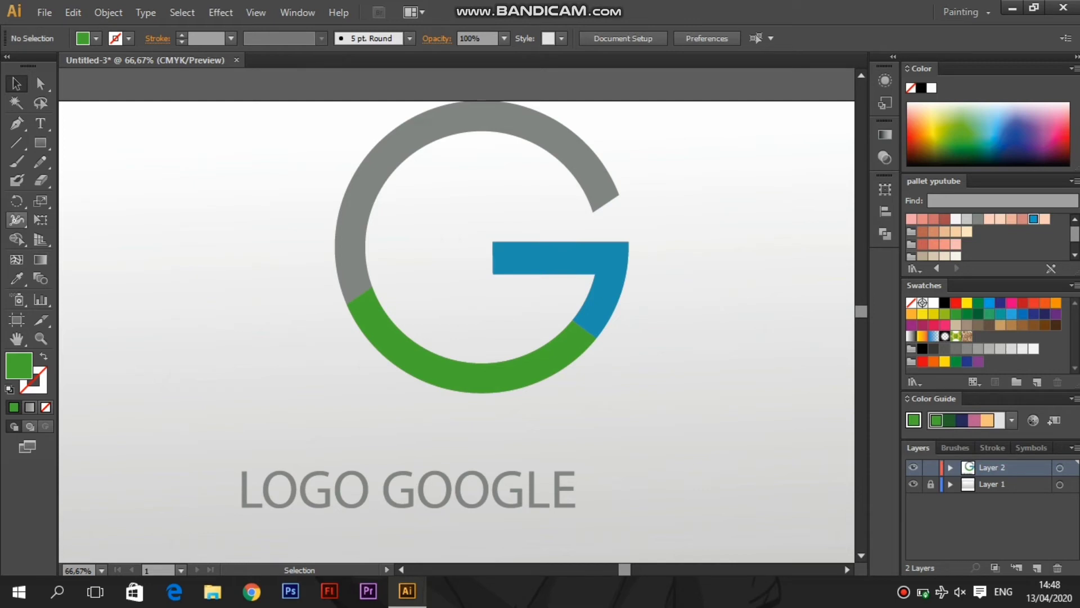
pyautogui.press('p')
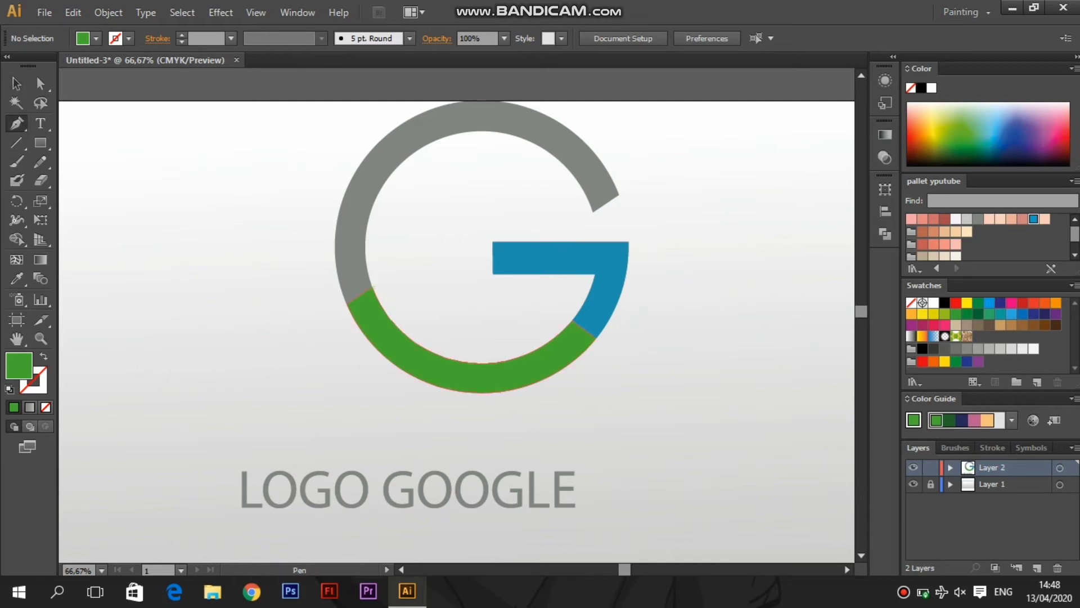
pyautogui.click(372, 288)
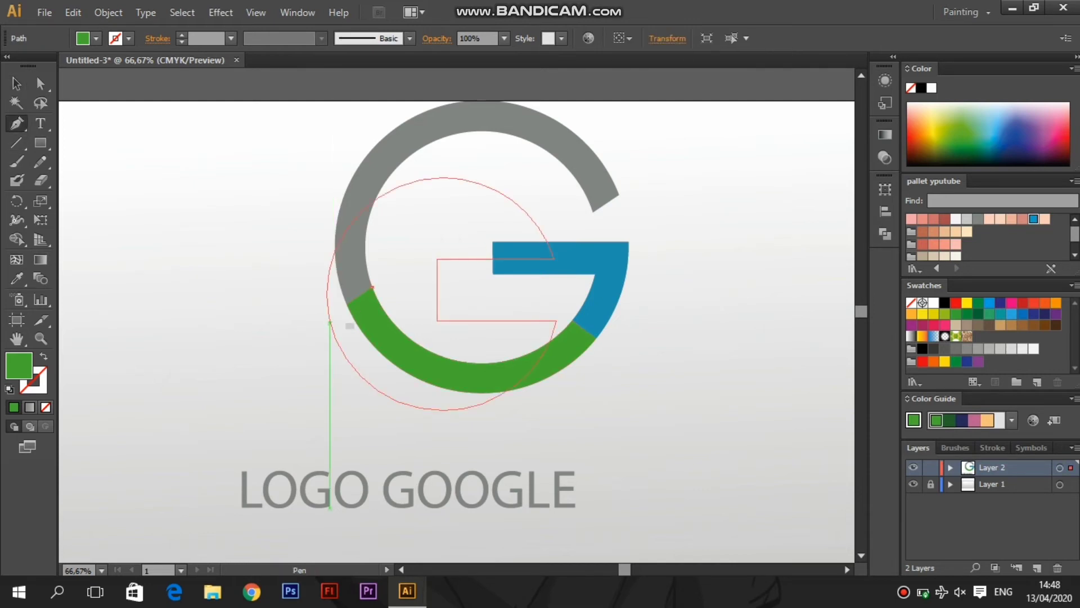
pyautogui.click(330, 317)
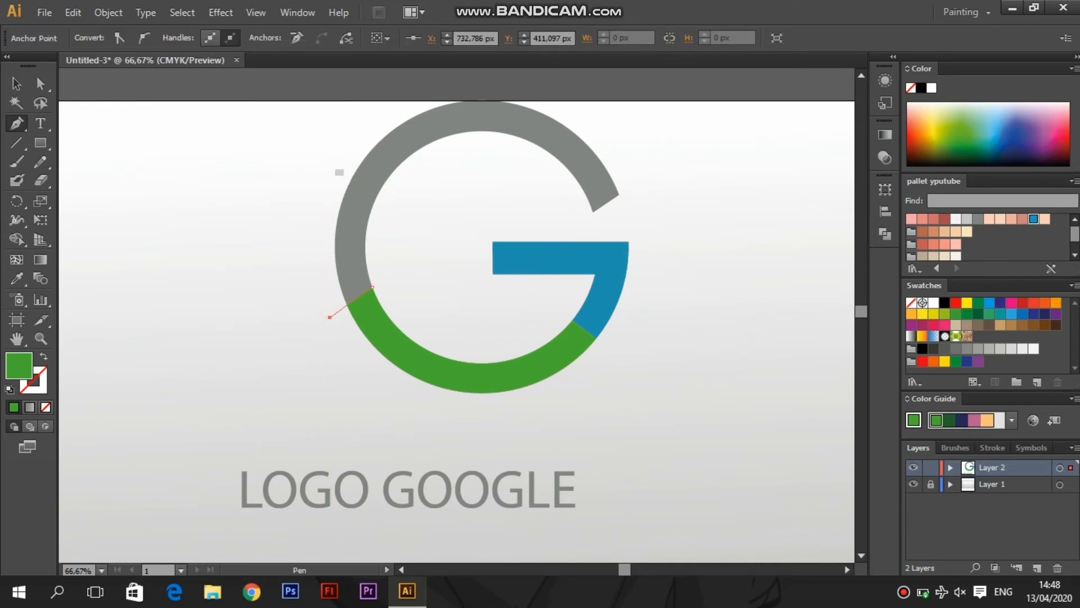
pyautogui.click(322, 164)
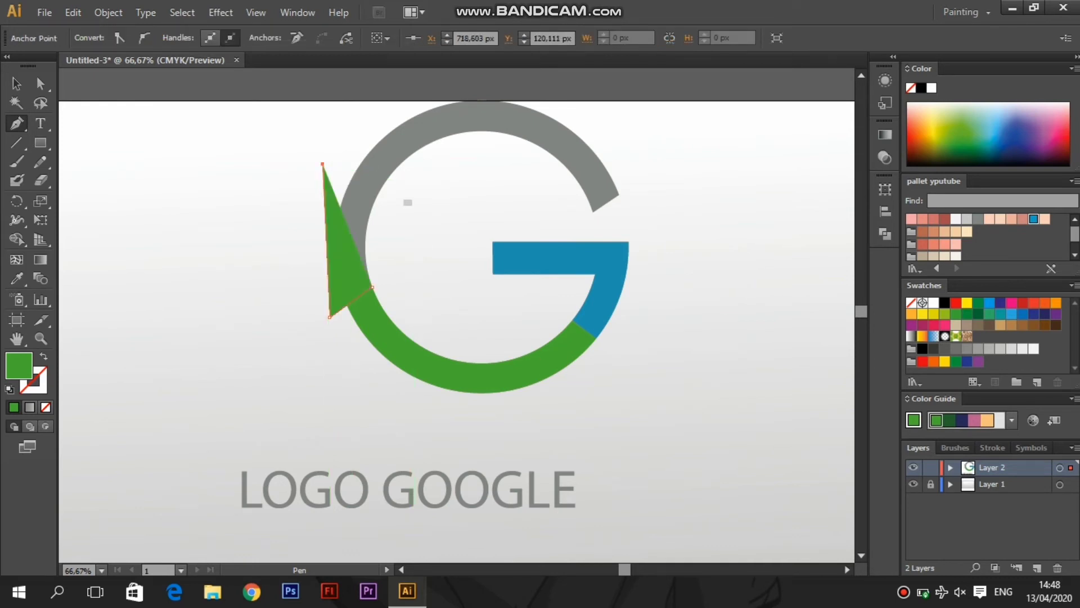
pyautogui.click(384, 206)
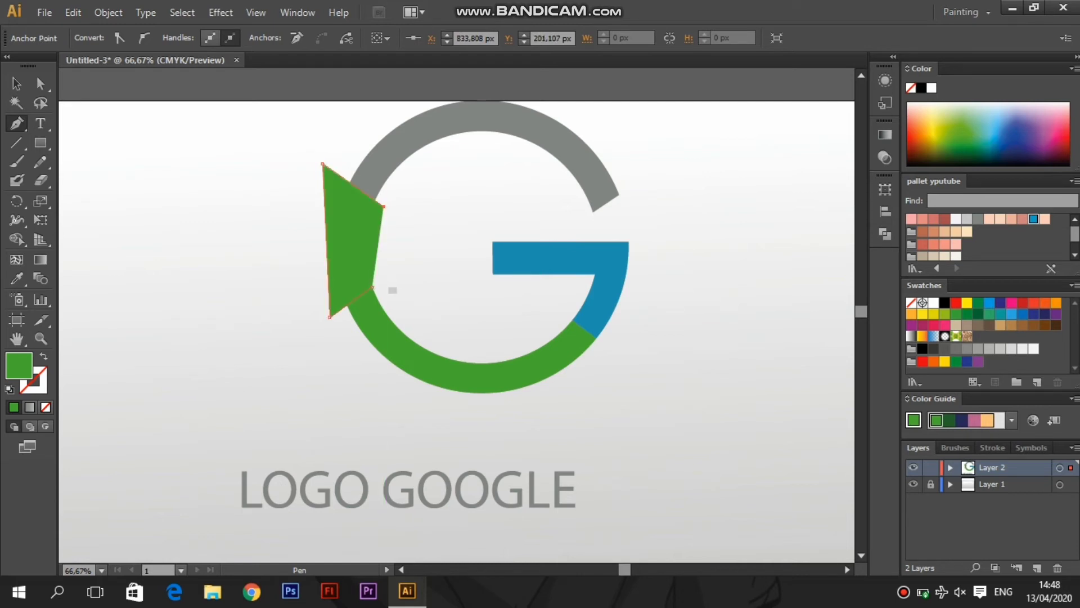
pyautogui.press('v')
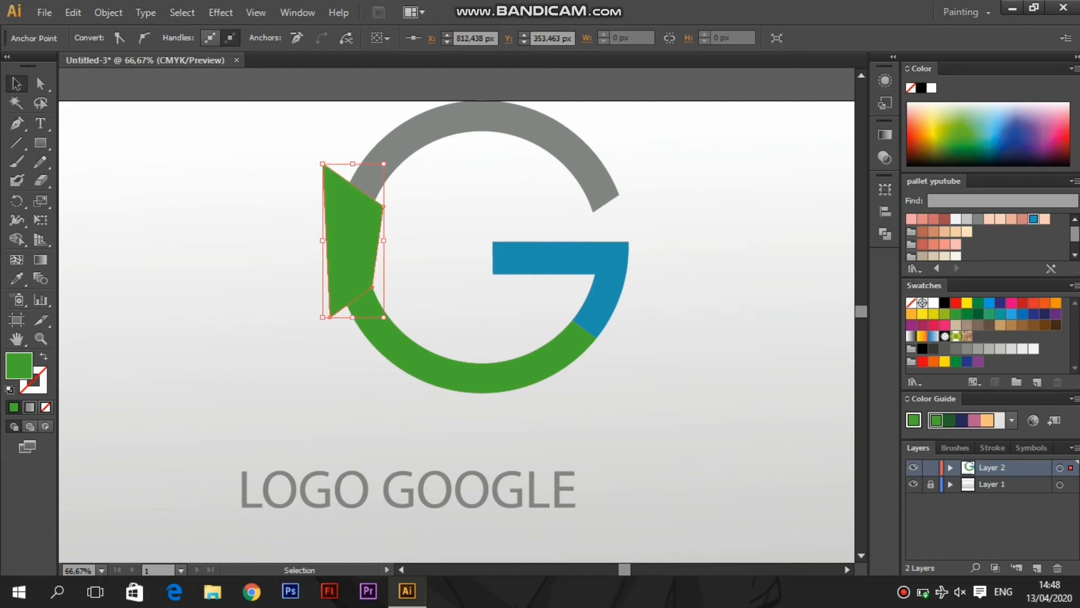
# - Copy the grey G and paste the duplicate in front at the same position
pyautogui.click(402, 164)
pyautogui.hotkey('ctrl', 'c')
pyautogui.hotkey('ctrl', 'f')
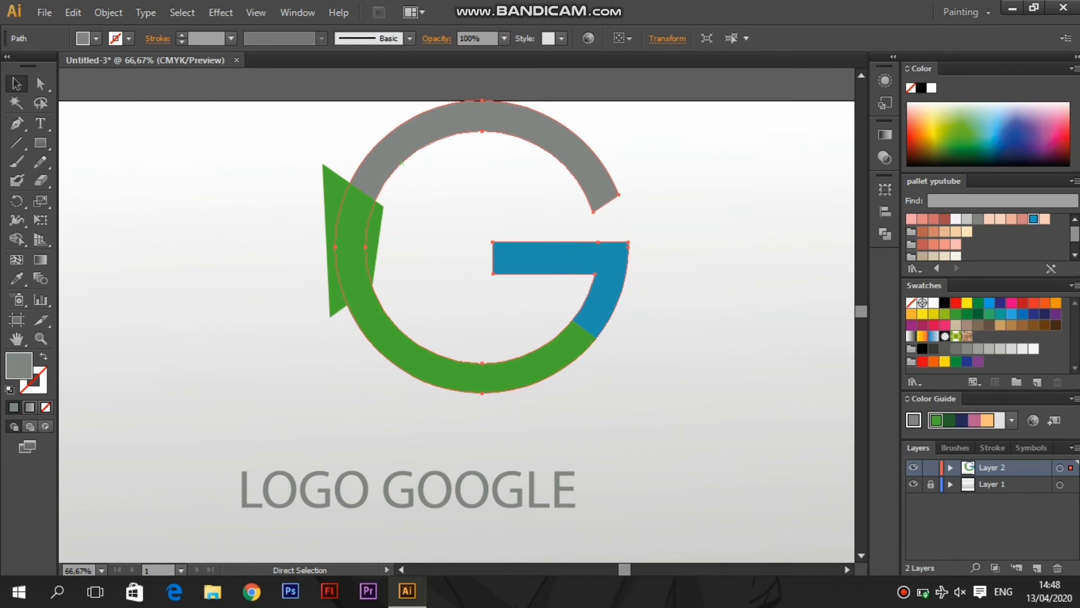
# - Intersect the front G copy with the left Pen shape and fill the resulting ring segment with yellow
pyautogui.keyDown('shift'); pyautogui.click(338, 191); pyautogui.keyUp('shift')
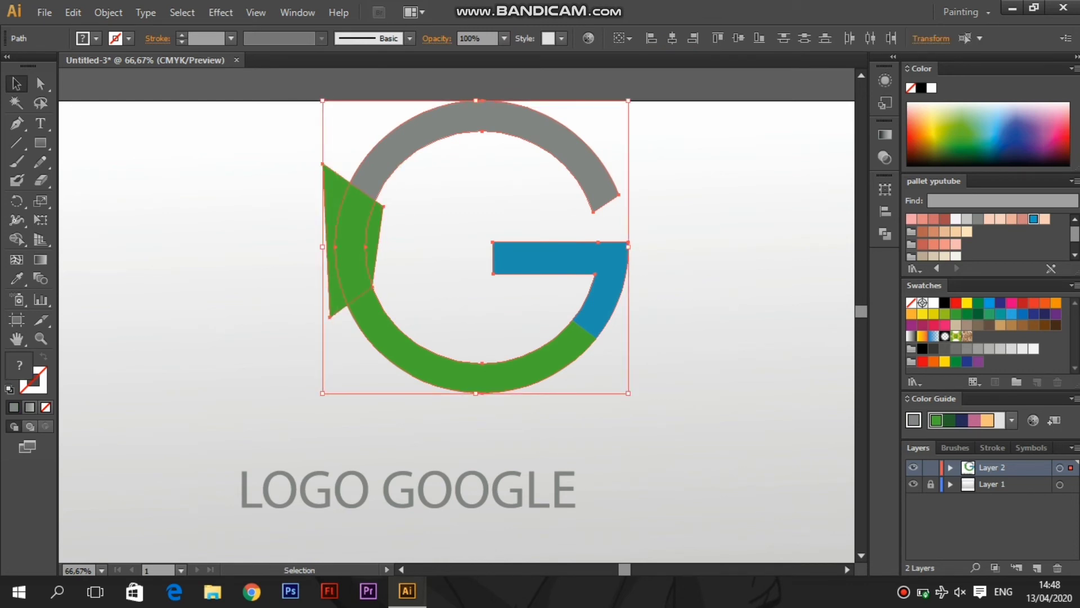
pyautogui.click(885, 234)
pyautogui.click(756, 214)
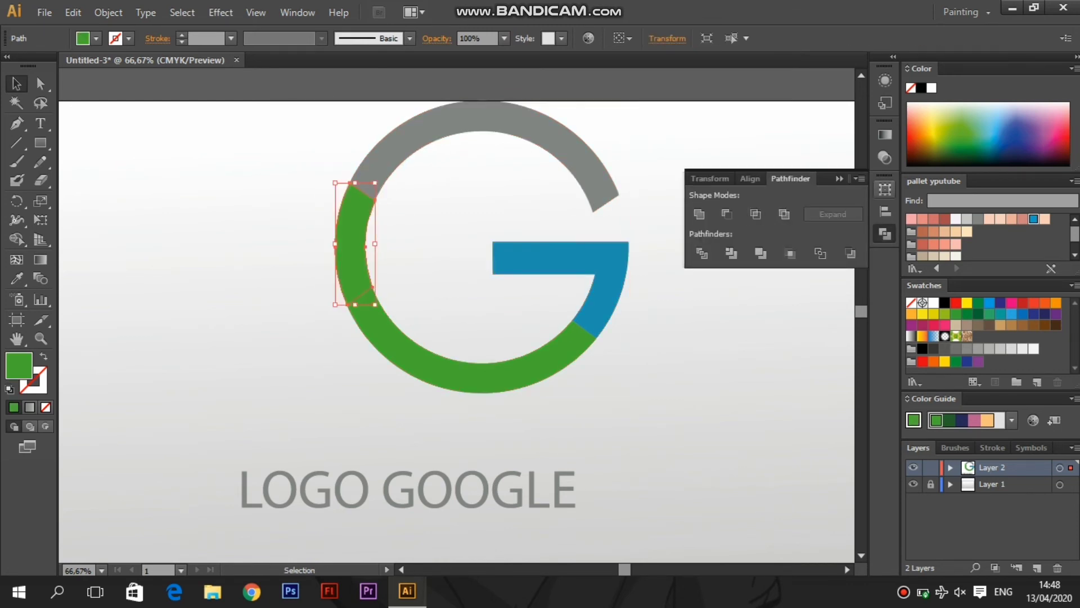
pyautogui.click(966, 303)
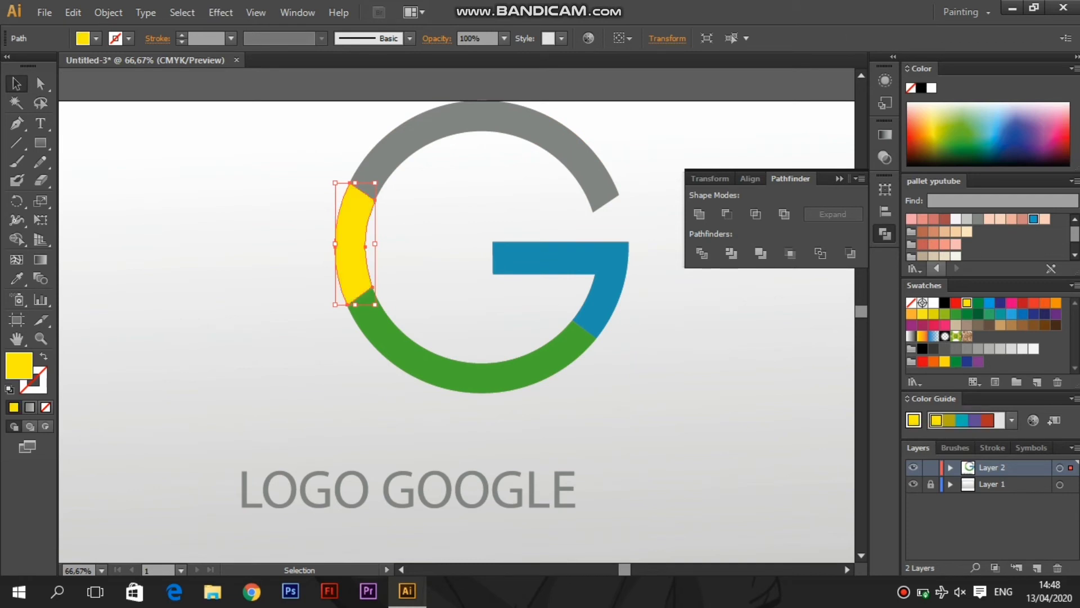
pyautogui.click(839, 178)
# - Fill the remaining grey top segment of the G with red and shift it to a pinkish red in the Color Picker
pyautogui.hotkey('ctrl', 'a')
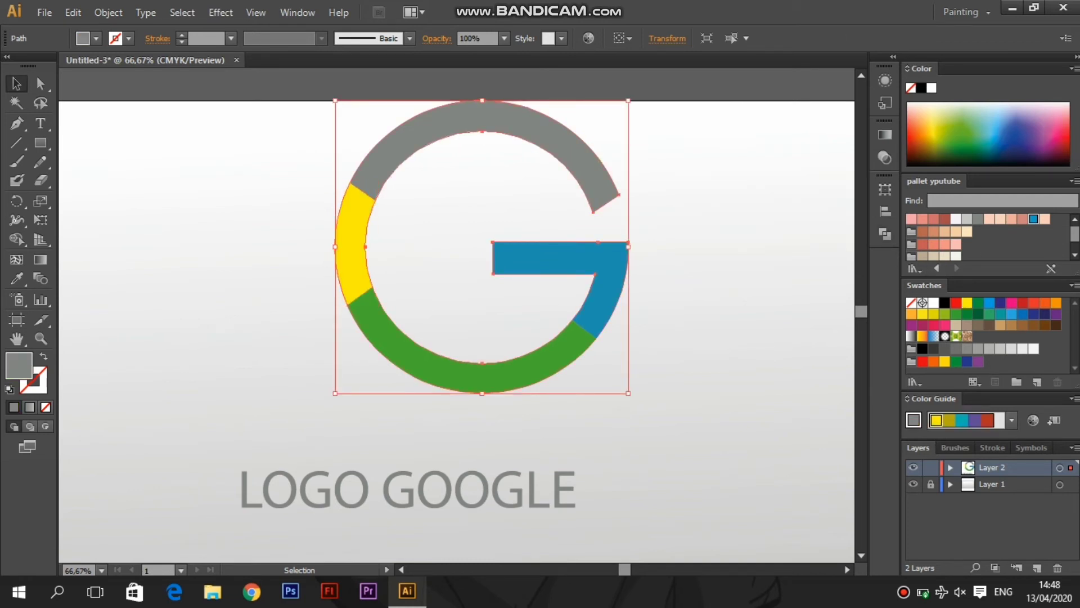
pyautogui.click(956, 303)
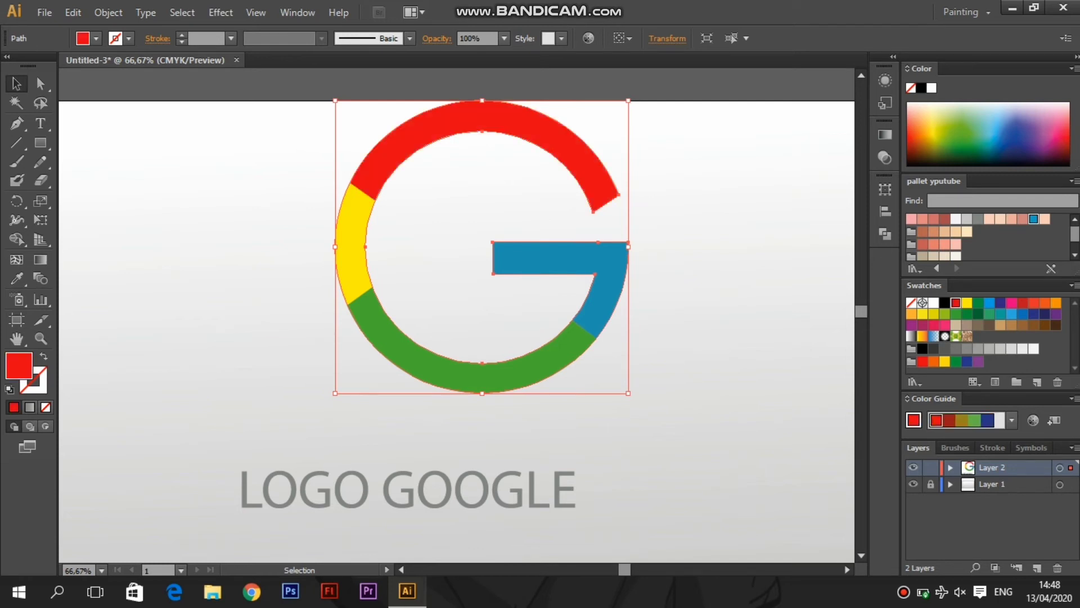
pyautogui.doubleClick(19, 366)
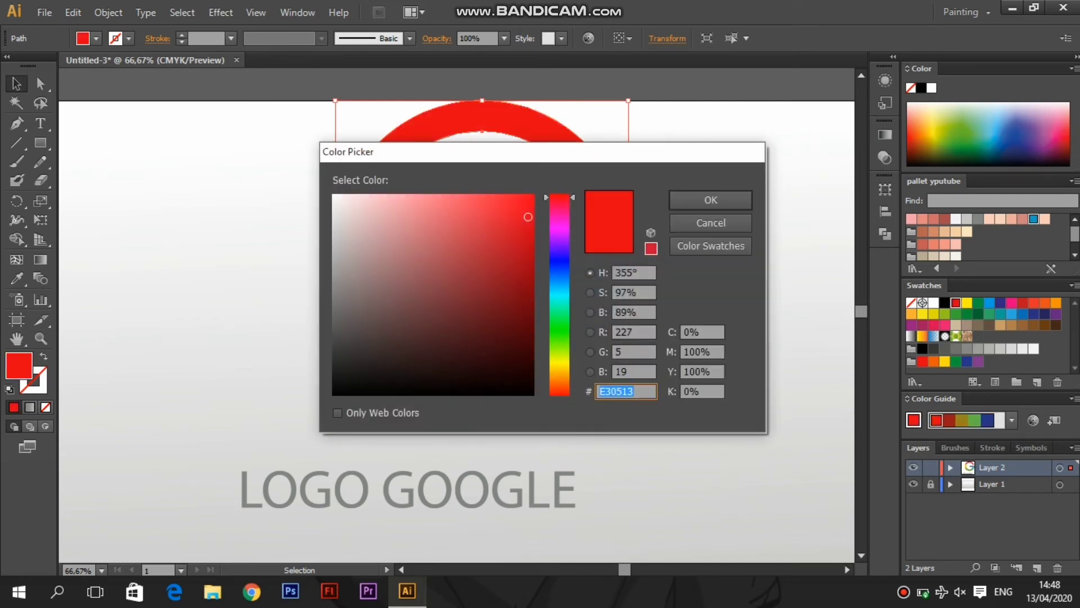
pyautogui.write('E20736')
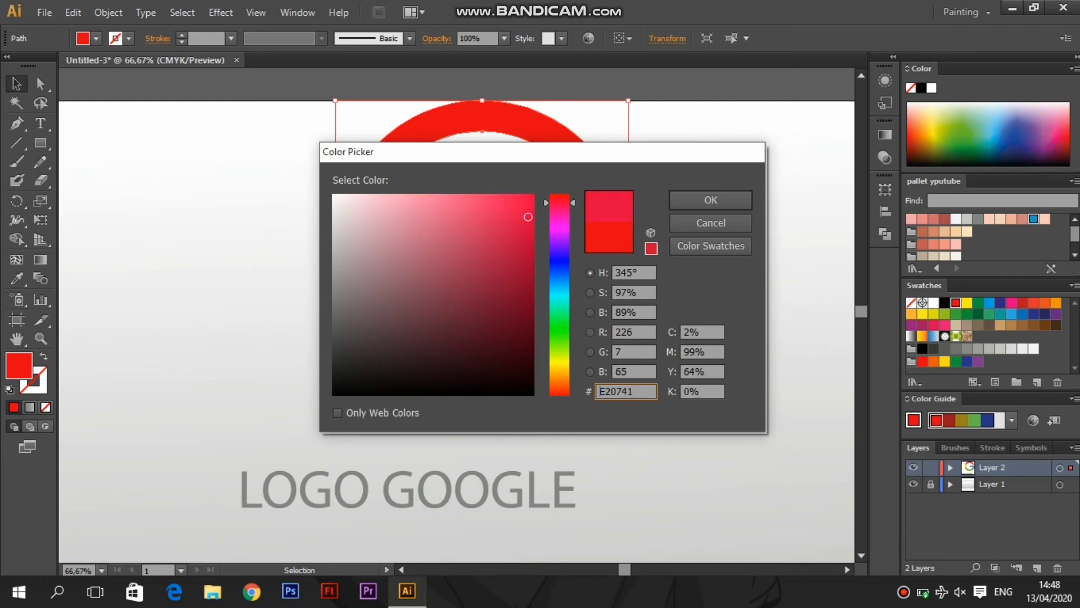
pyautogui.moveTo(527, 216)
pyautogui.mouseDown()
pyautogui.moveTo(509, 207)
pyautogui.moveTo(521, 210)
pyautogui.mouseUp()
pyautogui.click(711, 200)
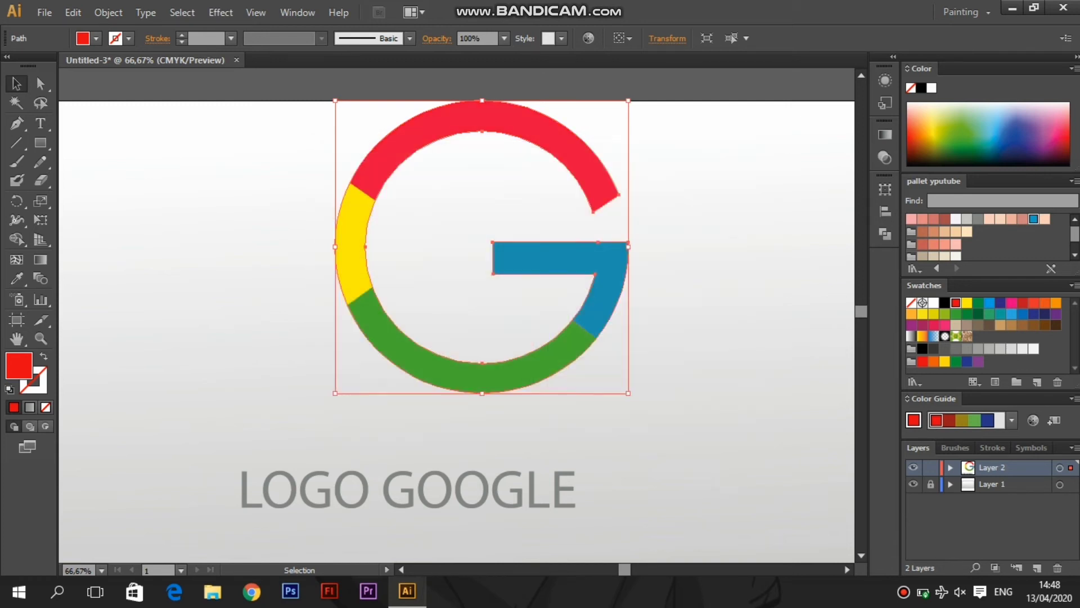
pyautogui.hotkey('ctrl', 'shift', 'a')
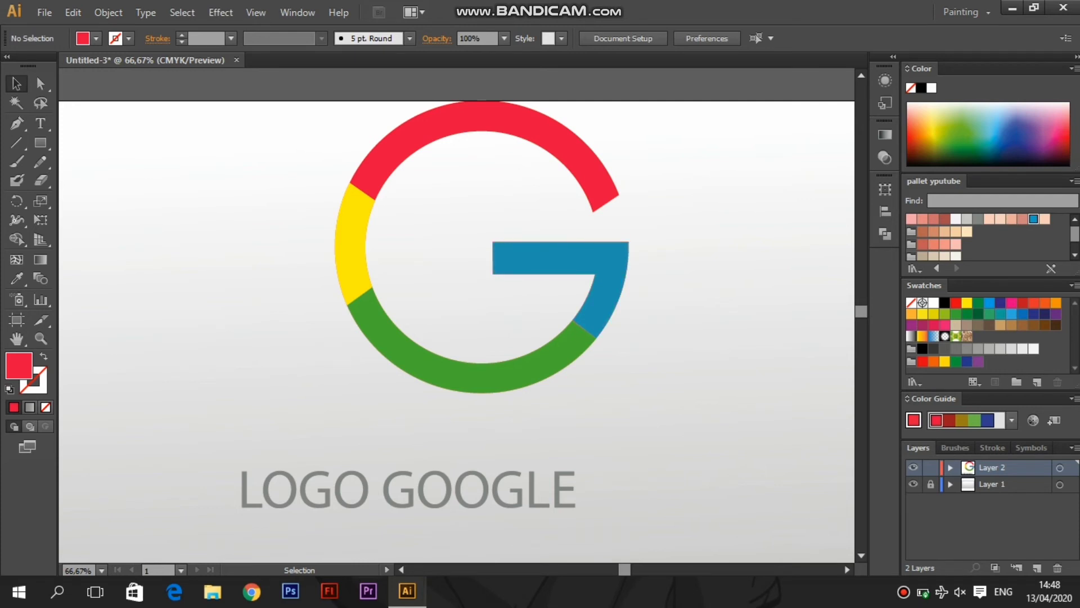
# - Isolate the leftover unfilled G-shaped path overlapping the logo and delete it
pyautogui.scroll(-1, 548, 421)
pyautogui.moveTo(377, 176); pyautogui.dragTo(671, 358)
pyautogui.rightClick(485, 305)
pyautogui.click(675, 208)
pyautogui.click(675, 208)
pyautogui.moveTo(681, 206); pyautogui.dragTo(356, 379)
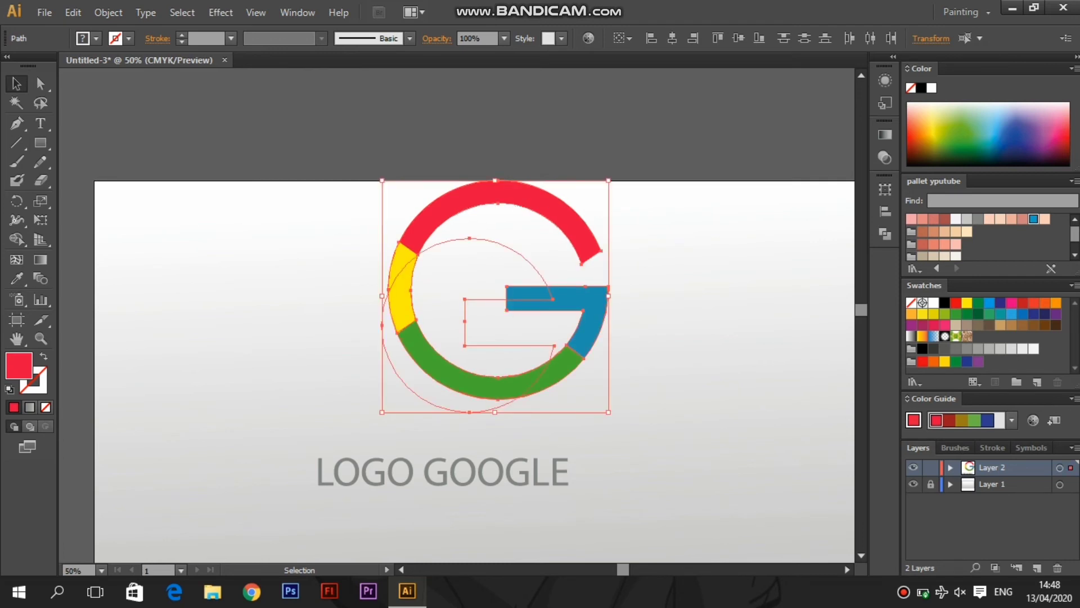
pyautogui.doubleClick(437, 244)
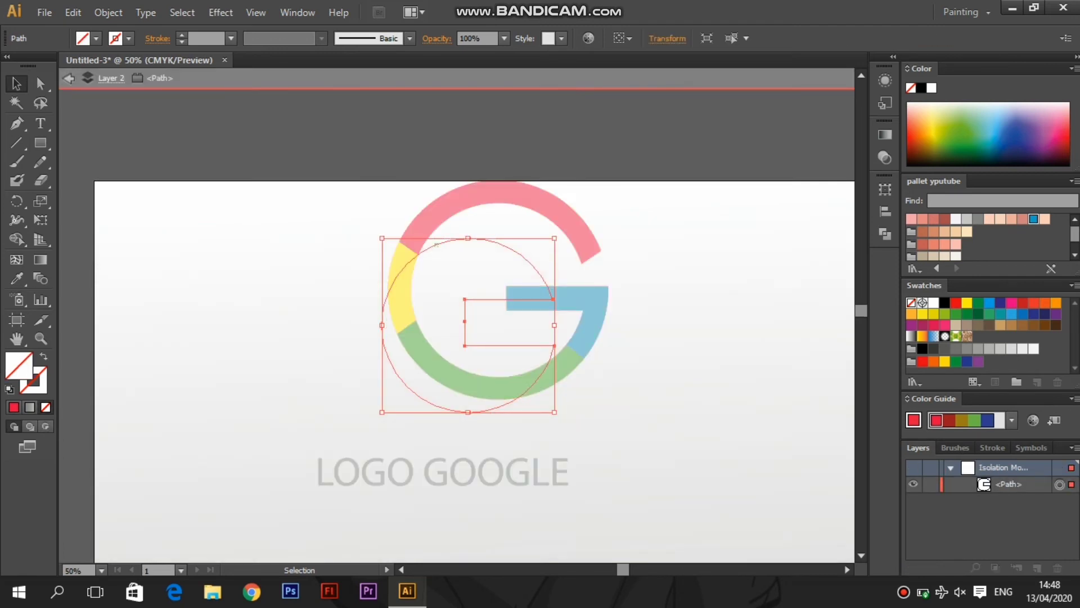
pyautogui.press('Delete')
pyautogui.press('Escape')
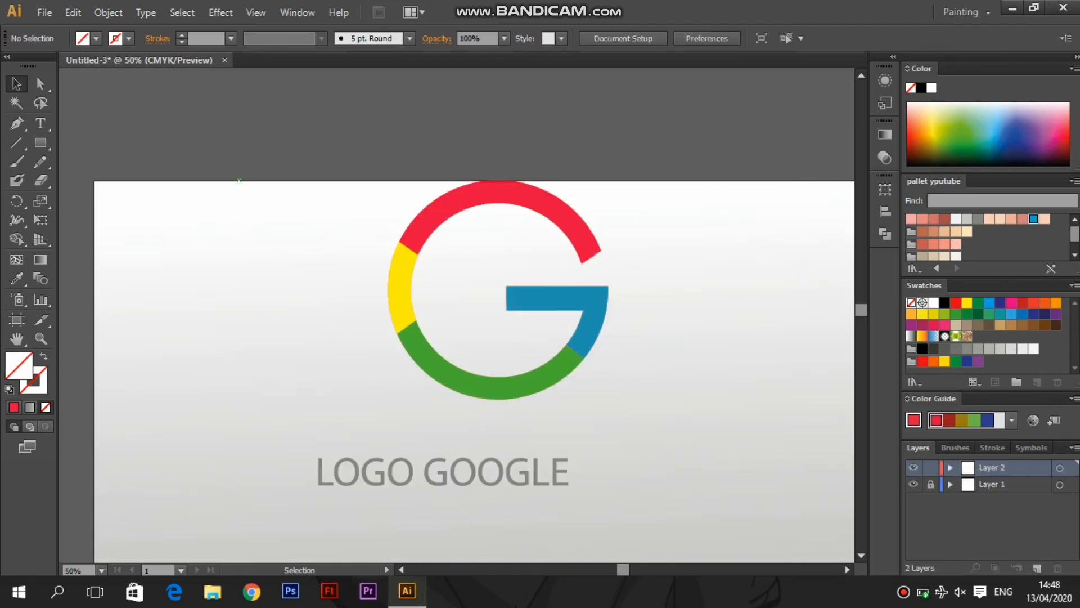
# - Group the four coloured G segments, scale the group down proportionally and place it above the LOGO GOOGLE text
pyautogui.moveTo(664, 177); pyautogui.dragTo(345, 388)
pyautogui.rightClick(532, 330)
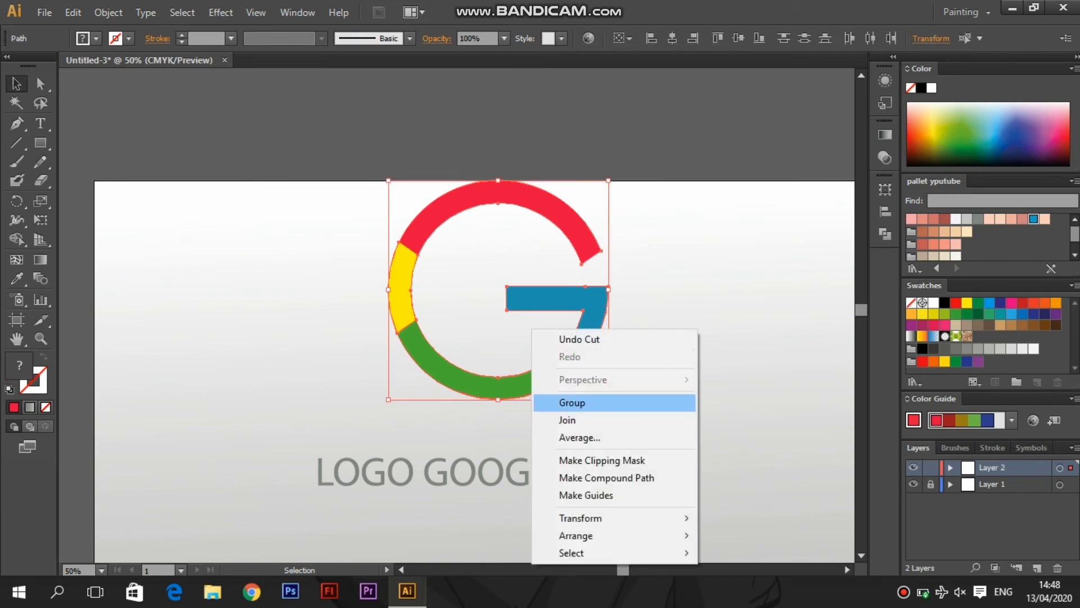
pyautogui.click(572, 402)
pyautogui.moveTo(609, 399); pyautogui.dragTo(529, 320)
pyautogui.moveTo(505, 251); pyautogui.dragTo(501, 296)
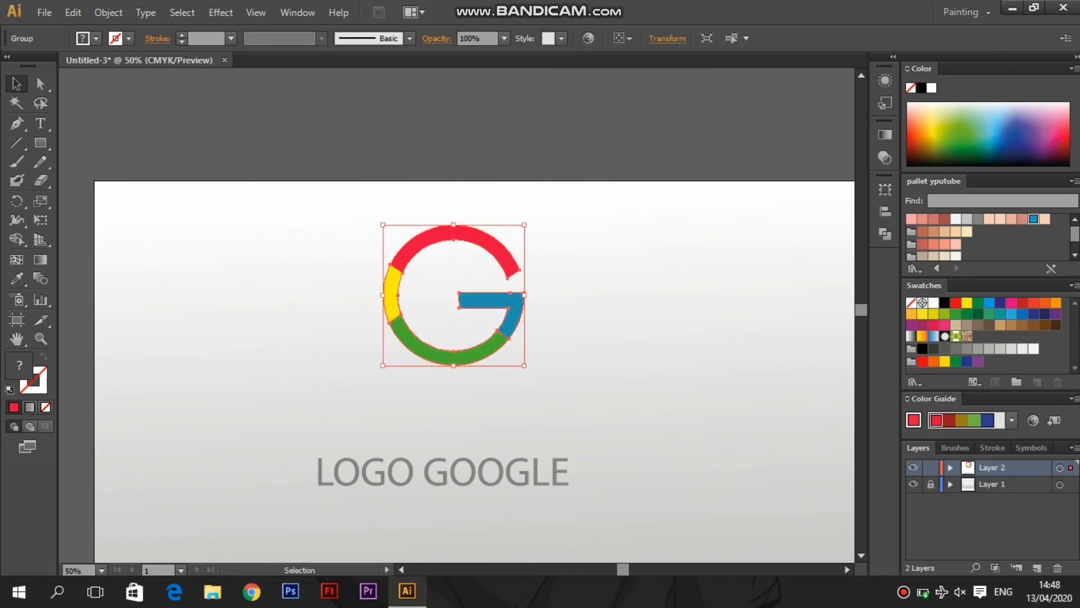
pyautogui.hotkey('ctrl', 'shift', 'a')
# - Draw a small flat ellipse below the G to serve as its shadow
pyautogui.moveTo(40, 143); pyautogui.dragTo(116, 180)
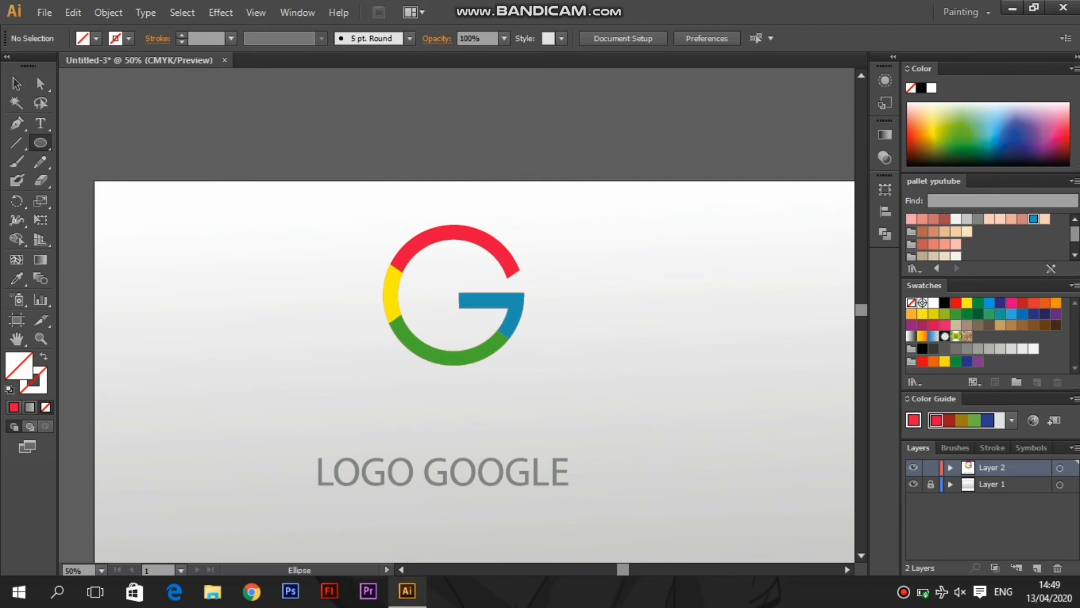
pyautogui.moveTo(392, 393); pyautogui.dragTo(450, 401)
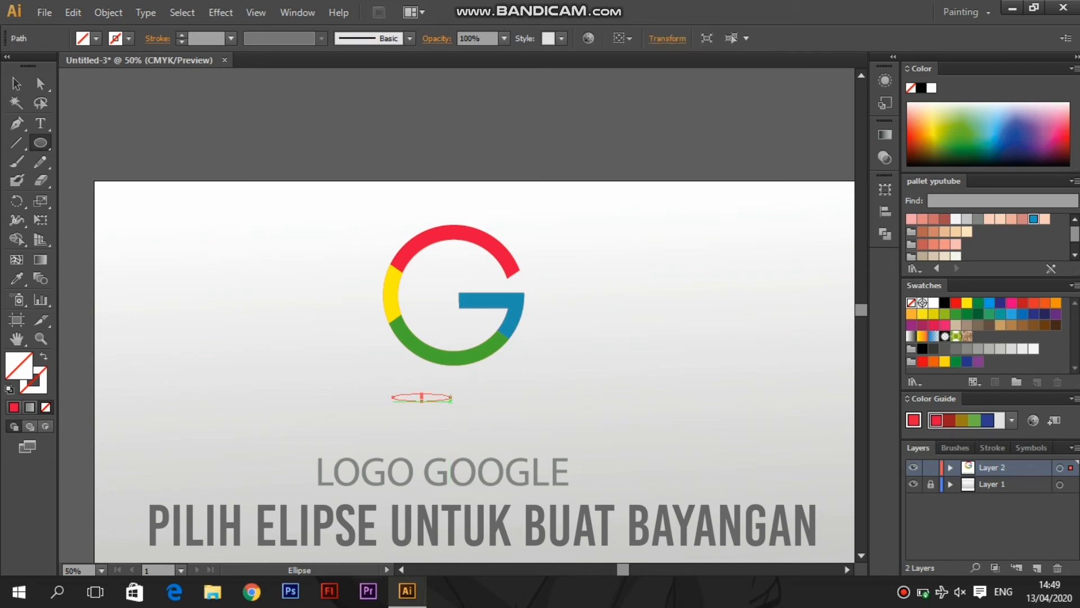
pyautogui.click(16, 83)
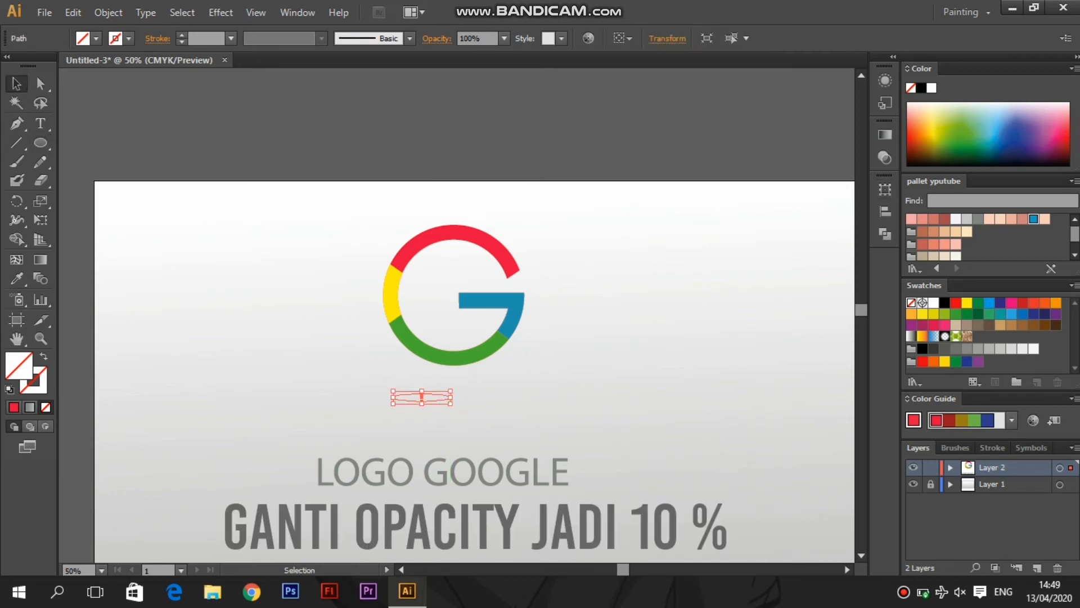
# - Fill the shadow ellipse with grey and set its opacity to 10%
pyautogui.click(978, 219)
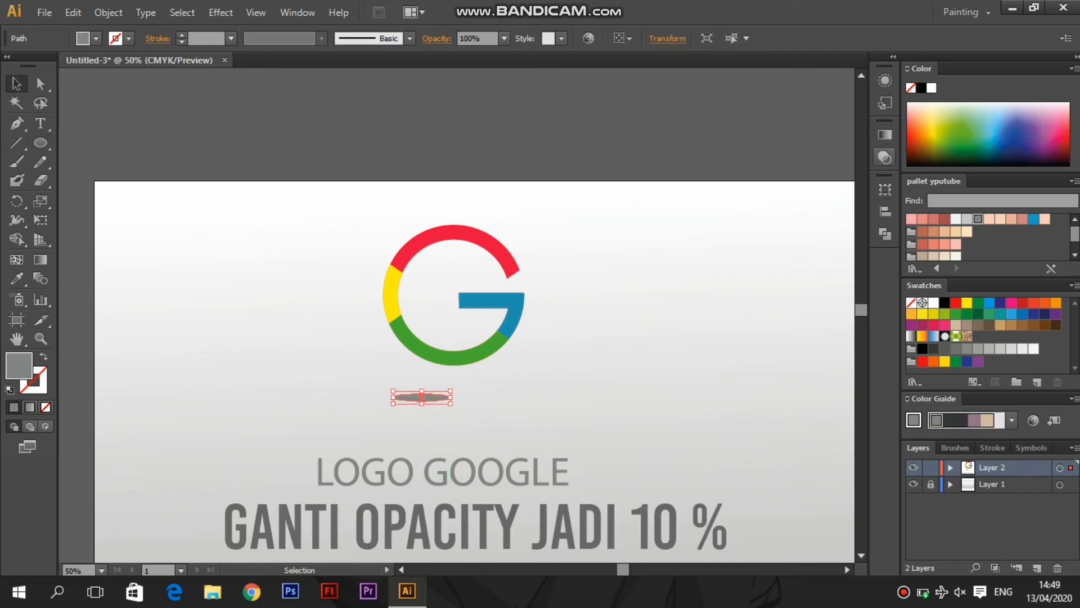
pyautogui.click(885, 157)
pyautogui.click(857, 144)
pyautogui.click(869, 178)
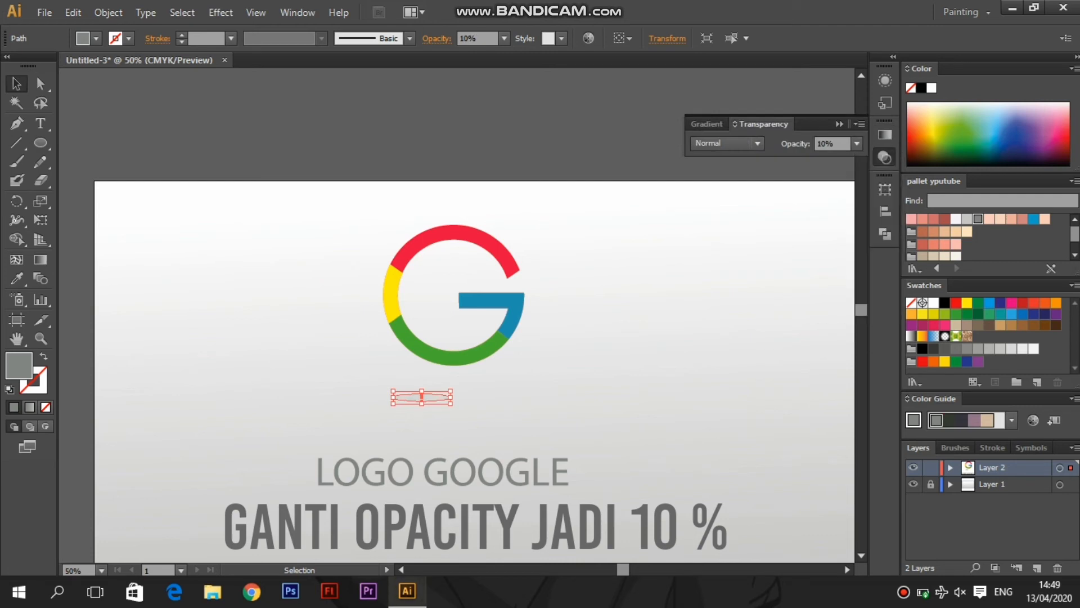
pyautogui.click(885, 157)
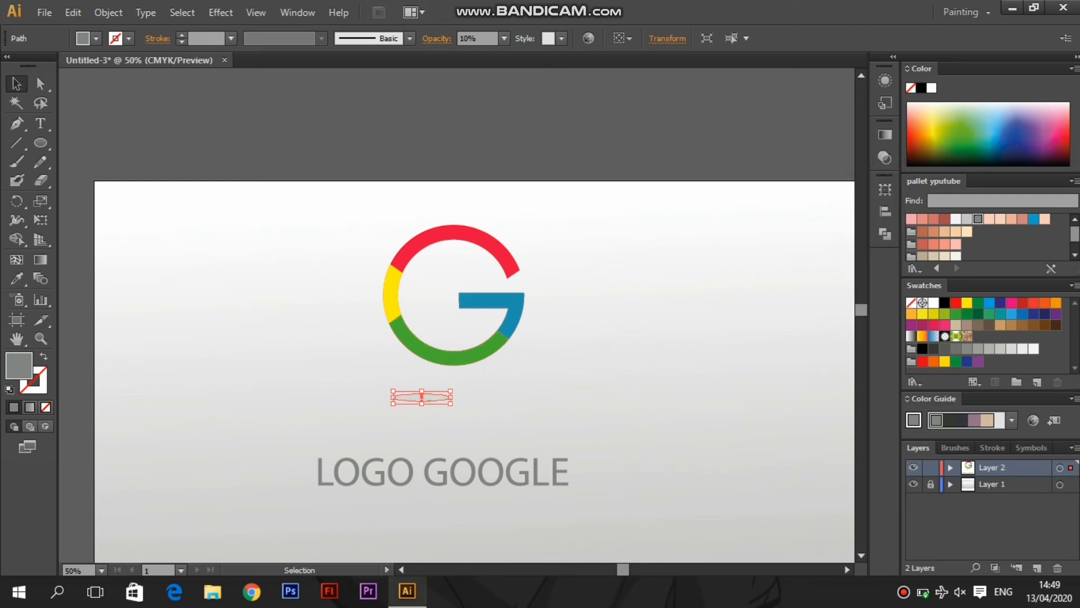
# - Move the shadow ellipse beneath the middle of the G and lower the G closer to it
pyautogui.moveTo(440, 397); pyautogui.dragTo(479, 421)
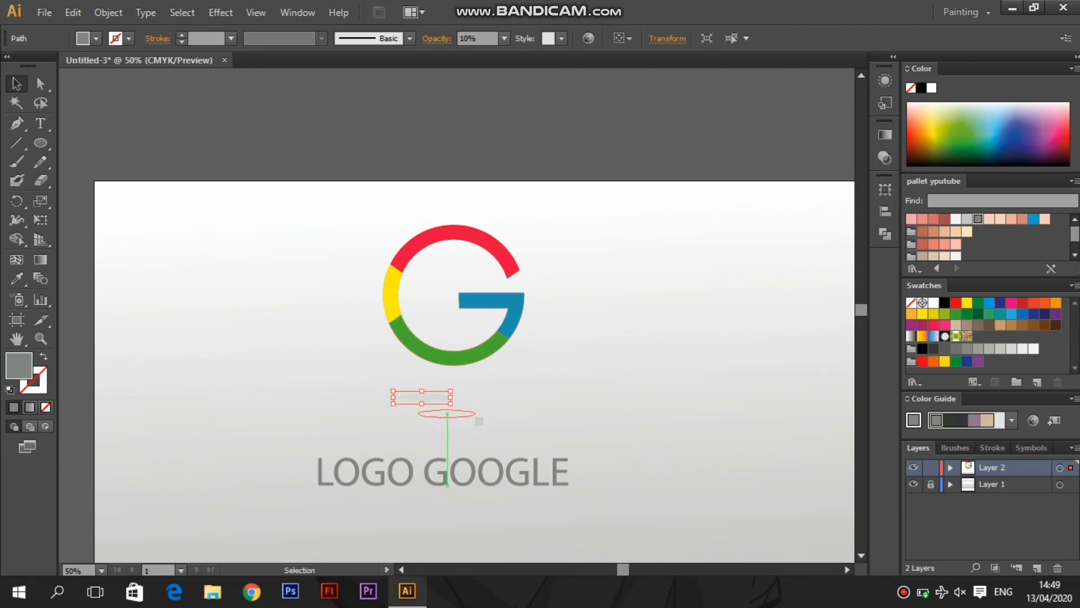
pyautogui.click(474, 356)
pyautogui.moveTo(474, 356); pyautogui.dragTo(473, 383)
pyautogui.click(557, 371)
pyautogui.scroll(-1, 474, 360)
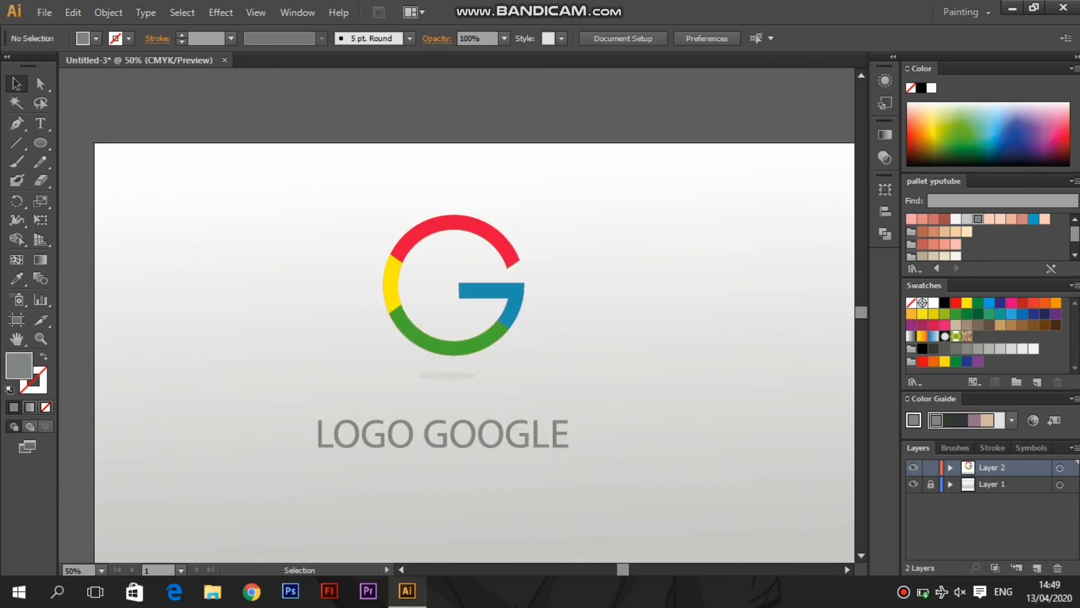
pyautogui.scroll(-1, 474, 338)
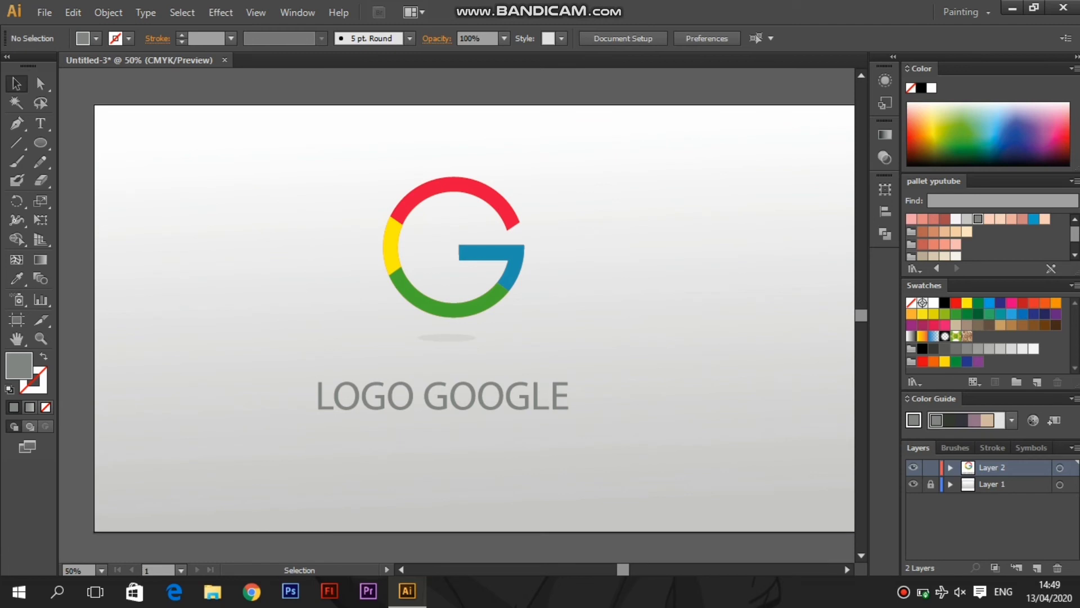
# - Nudge the LOGO GOOGLE text right and slightly up until it is centred under the G
pyautogui.moveTo(641, 445); pyautogui.dragTo(315, 363)
pyautogui.press('Right')
pyautogui.press('Right')
pyautogui.press('Right')
pyautogui.press('Right')
pyautogui.press('Right')
pyautogui.press('Right')
pyautogui.press('Right')
pyautogui.press('Right')
pyautogui.press('Right')
pyautogui.press('Right')
pyautogui.press('Right')
pyautogui.press('Right')
pyautogui.press('Right')
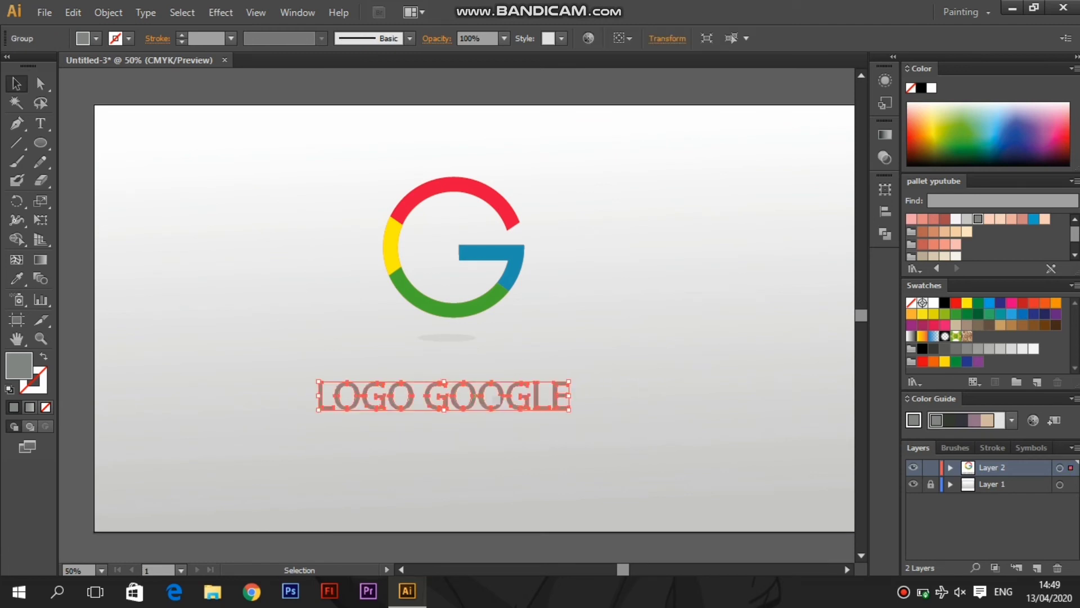
pyautogui.press('Right')
pyautogui.press('Right')
pyautogui.press('Right')
pyautogui.press('Right')
pyautogui.press('Right')
pyautogui.press('Right')
pyautogui.press('Right')
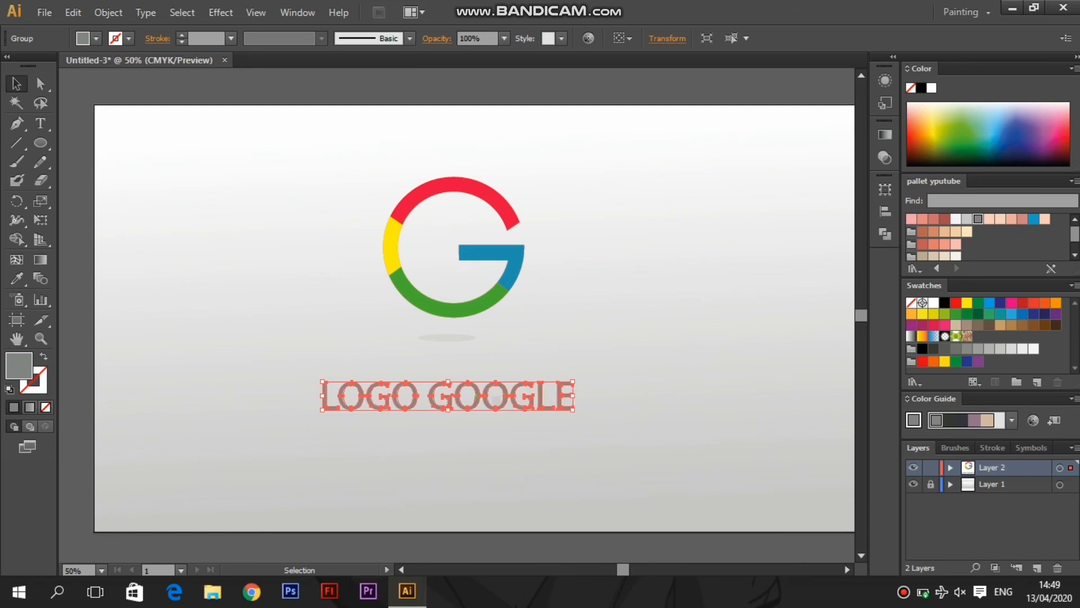
pyautogui.press('Right')
pyautogui.press('Right')
pyautogui.press('Right')
pyautogui.press('Right')
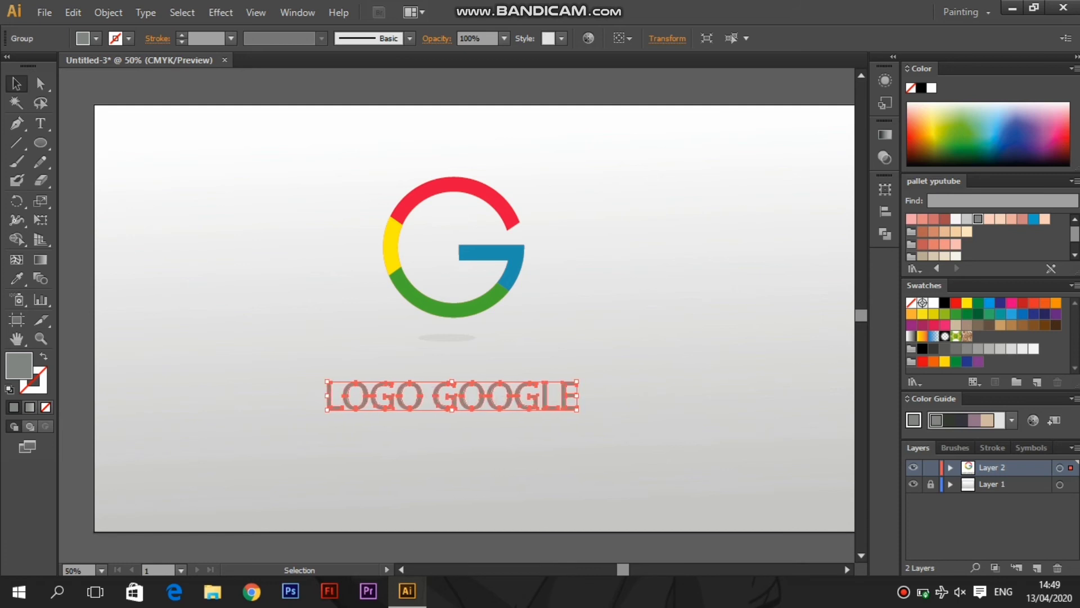
pyautogui.press('Up')
pyautogui.press('Up')
pyautogui.press('Up')
pyautogui.press('Up')
pyautogui.press('Up')
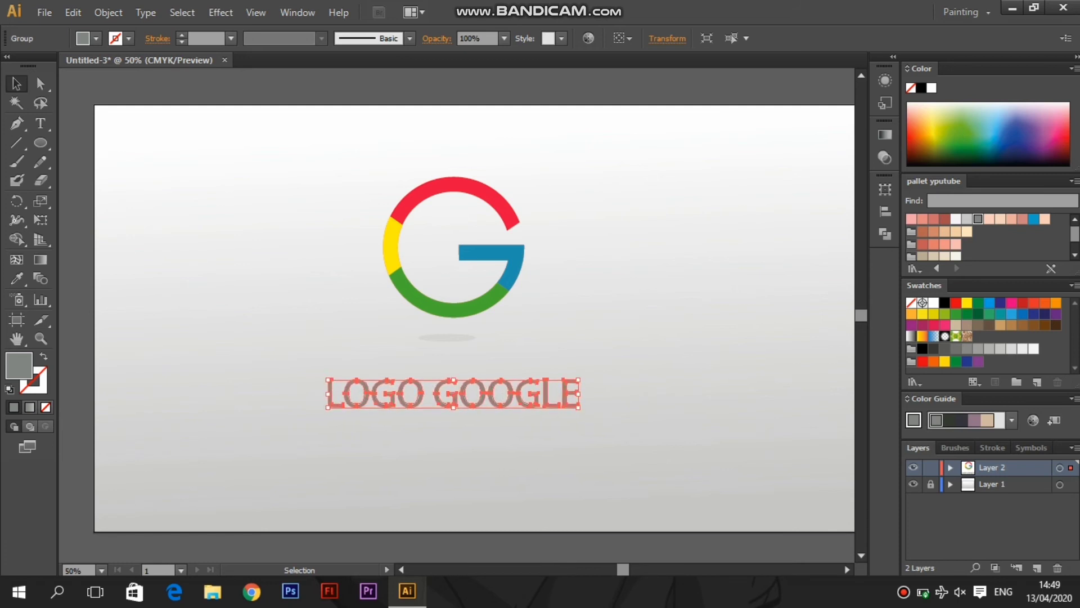
pyautogui.press('Right')
pyautogui.press('Right')
pyautogui.press('Right')
pyautogui.press('Up')
pyautogui.press('Up')
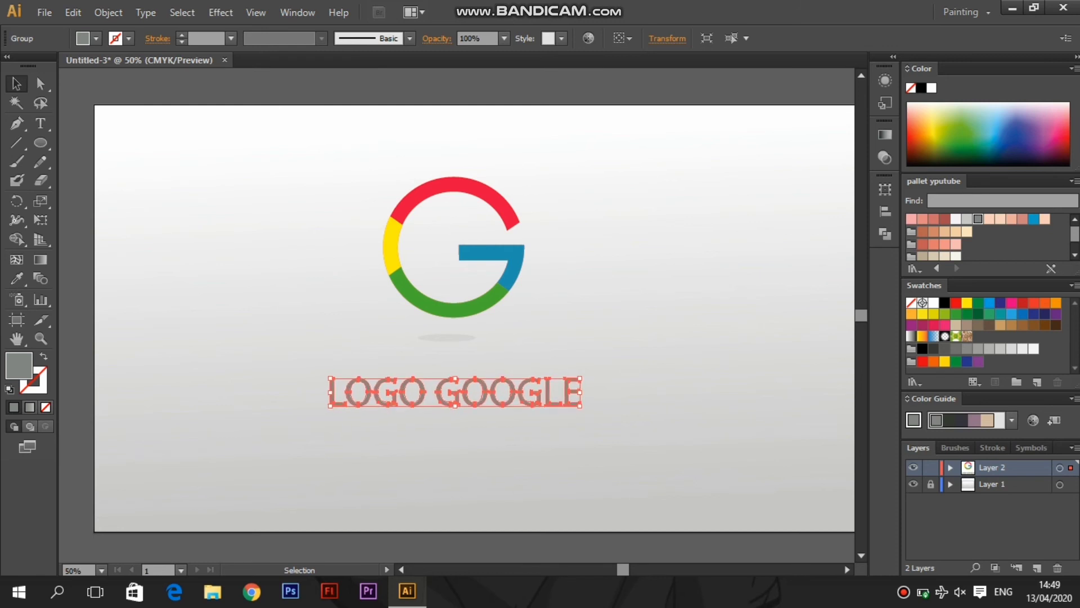
pyautogui.hotkey('ctrl', 'shift', 'a')
# - Scale the G, shadow and text down together and move them toward the middle of the artboard
pyautogui.moveTo(672, 174); pyautogui.dragTo(296, 431)
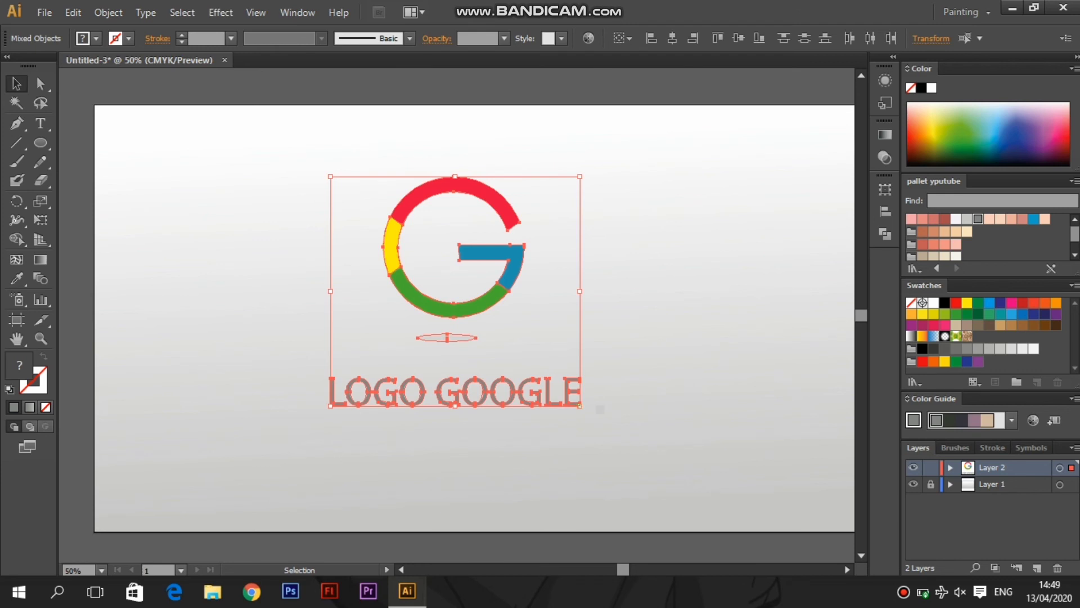
pyautogui.moveTo(580, 405); pyautogui.dragTo(554, 381)
pyautogui.click(847, 569)
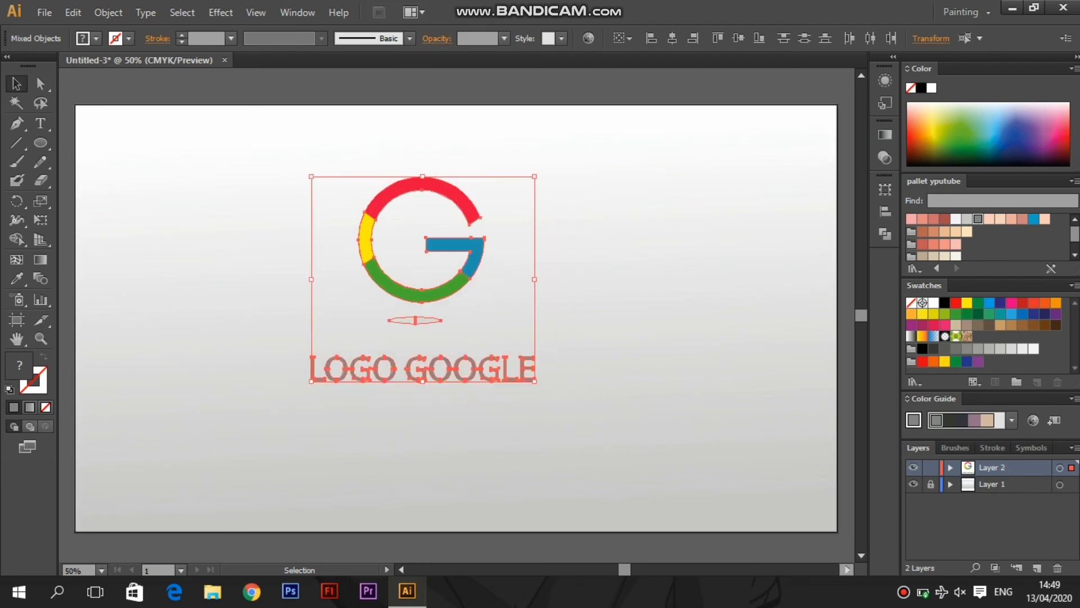
pyautogui.moveTo(459, 291); pyautogui.dragTo(485, 315)
pyautogui.moveTo(336, 302); pyautogui.dragTo(337, 302)
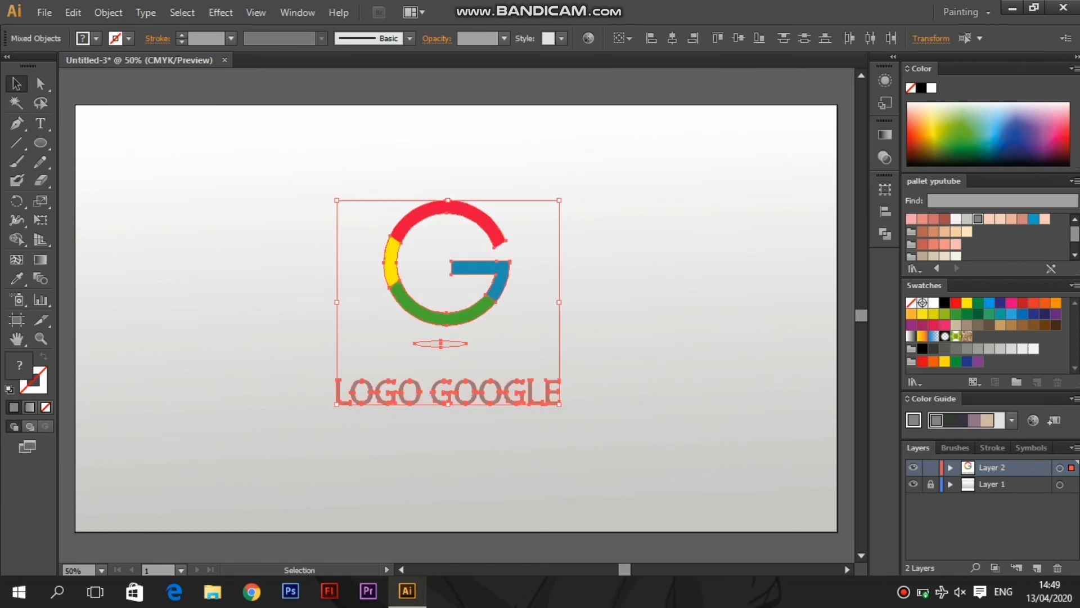
pyautogui.hotkey('ctrl', 'shift', 'a')
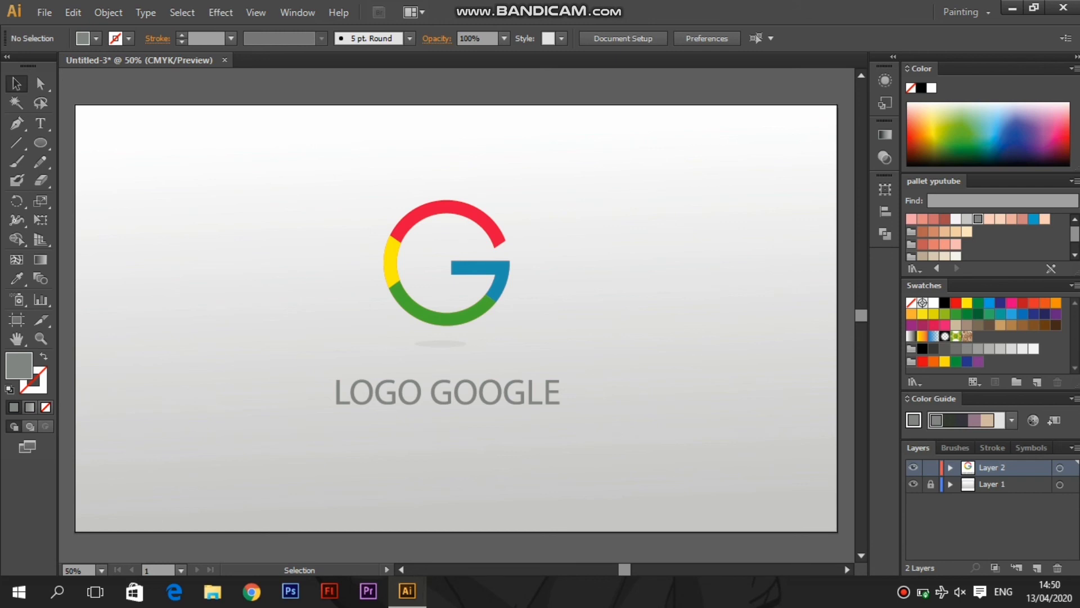
# - Export the artwork with Save for Web as a 1920 × 1080 px PNG-24 named GOOGLE on DATA 1 (D:), fitting the preview on screen
pyautogui.click(45, 12)
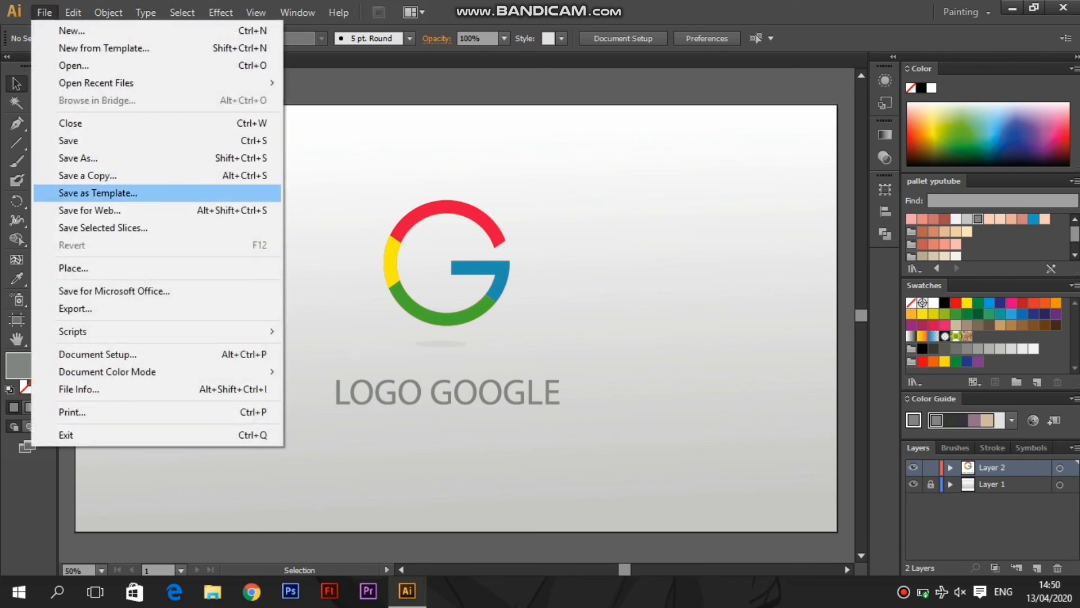
pyautogui.click(89, 210)
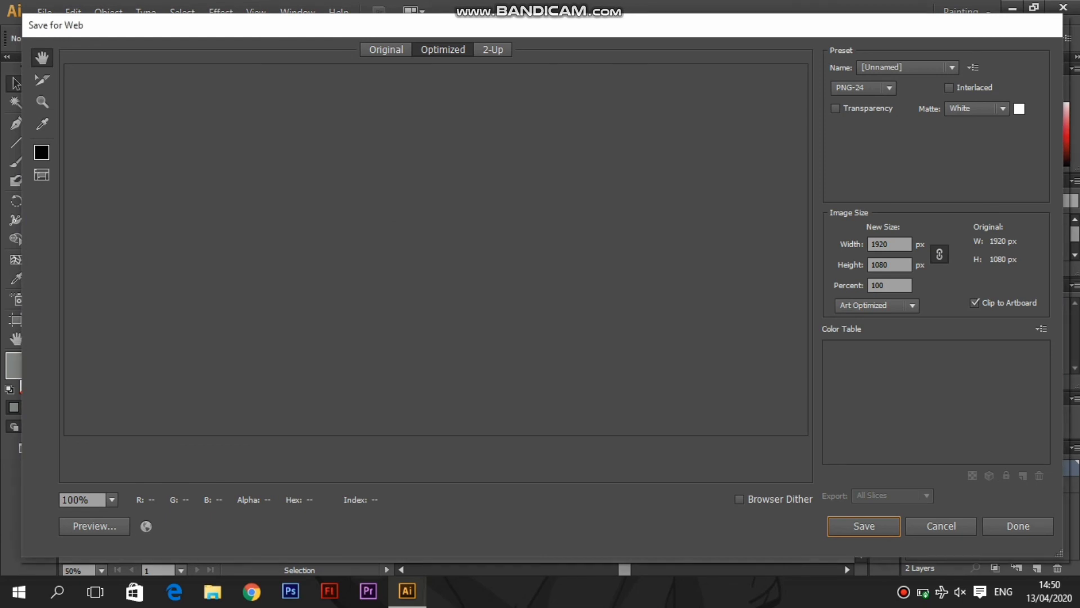
pyautogui.click(112, 499)
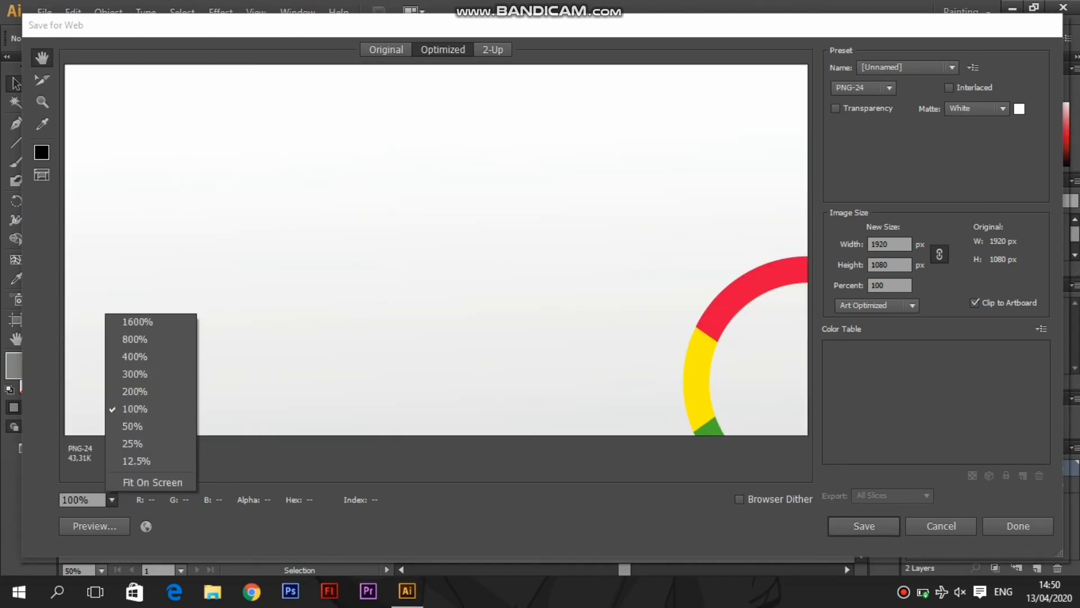
pyautogui.click(153, 482)
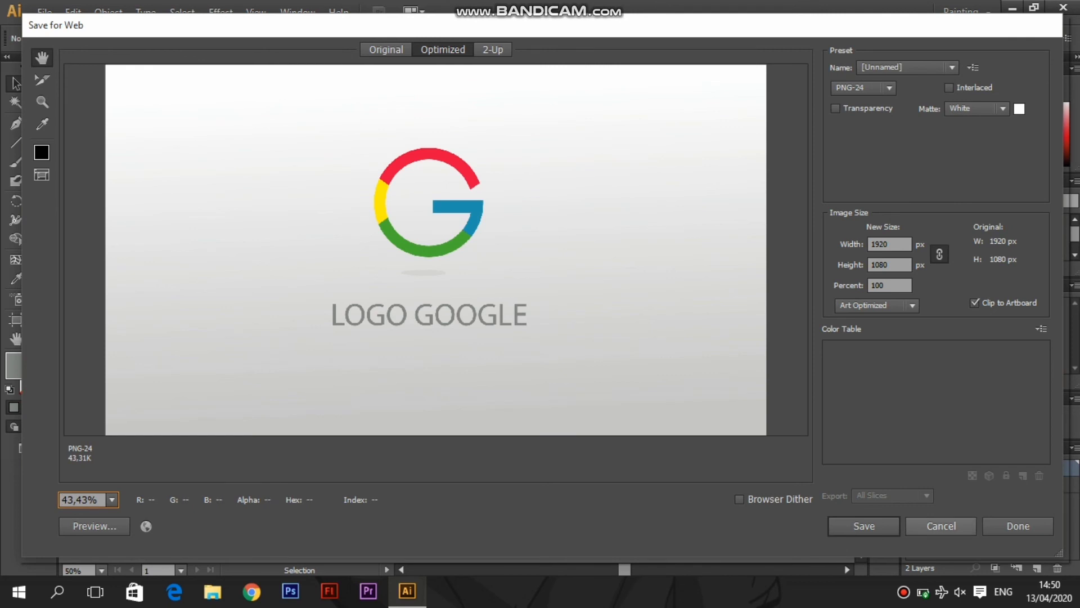
pyautogui.click(864, 525)
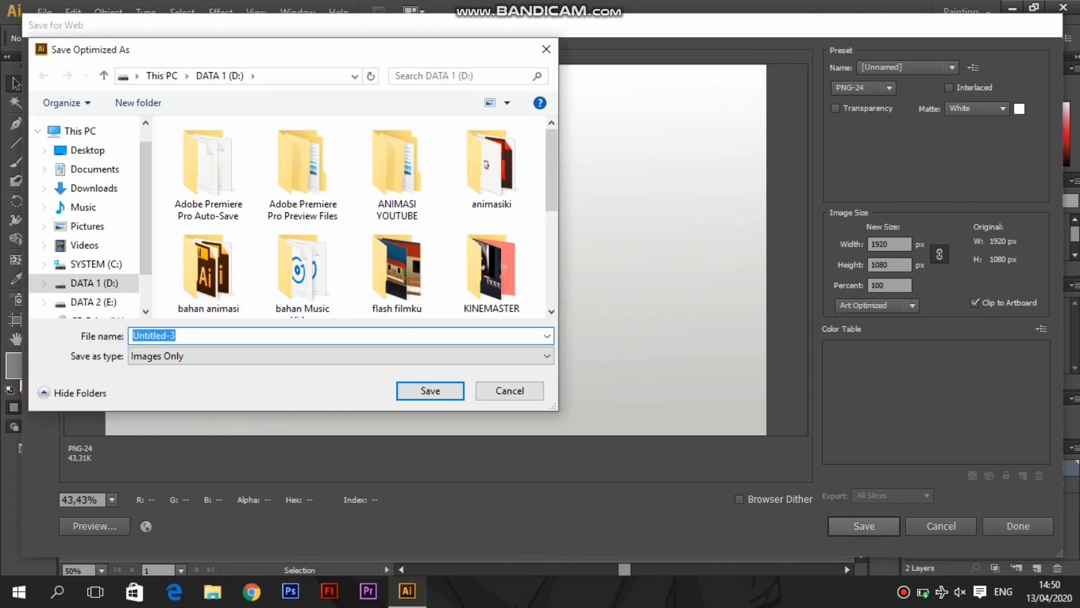
pyautogui.write('GOOGLE')
pyautogui.press('Return')
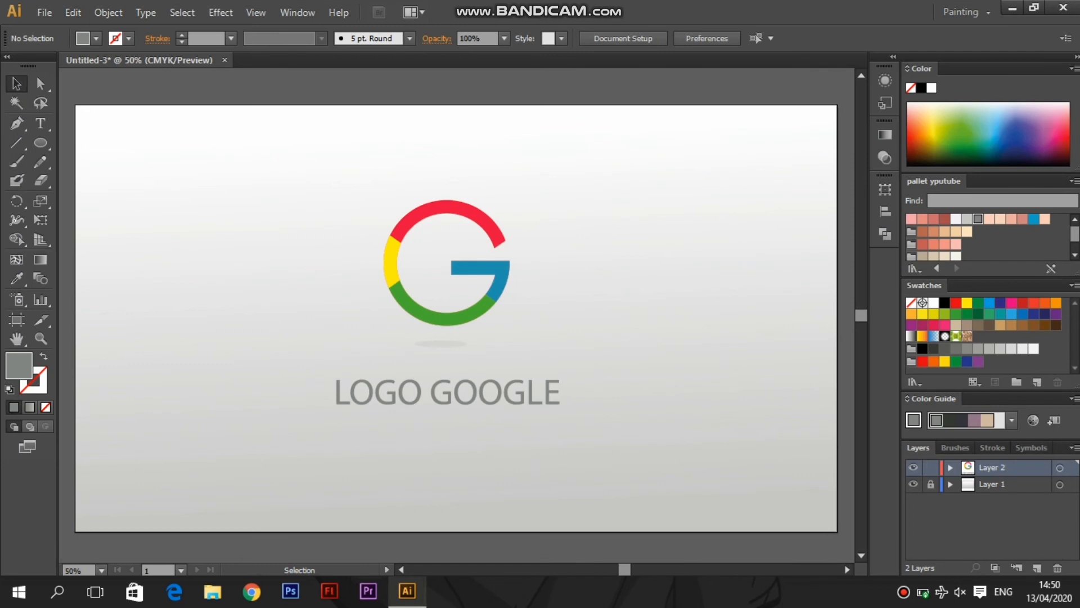
# - Switch to File Explorer and open the exported GOOGLE image from DATA 1 (D:)
pyautogui.press('super+e')
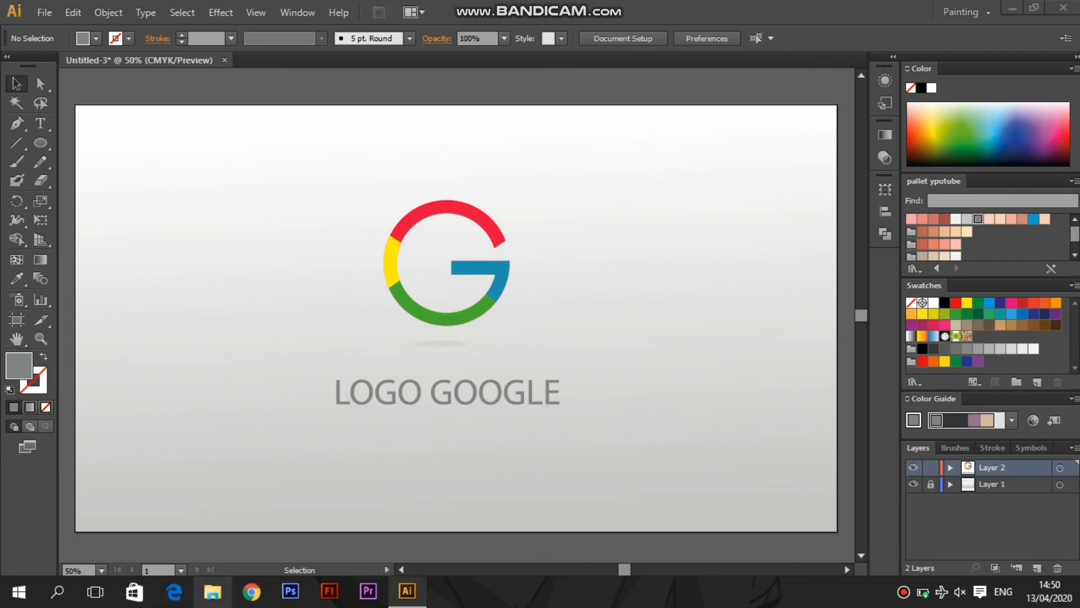
pyautogui.click(849, 259)
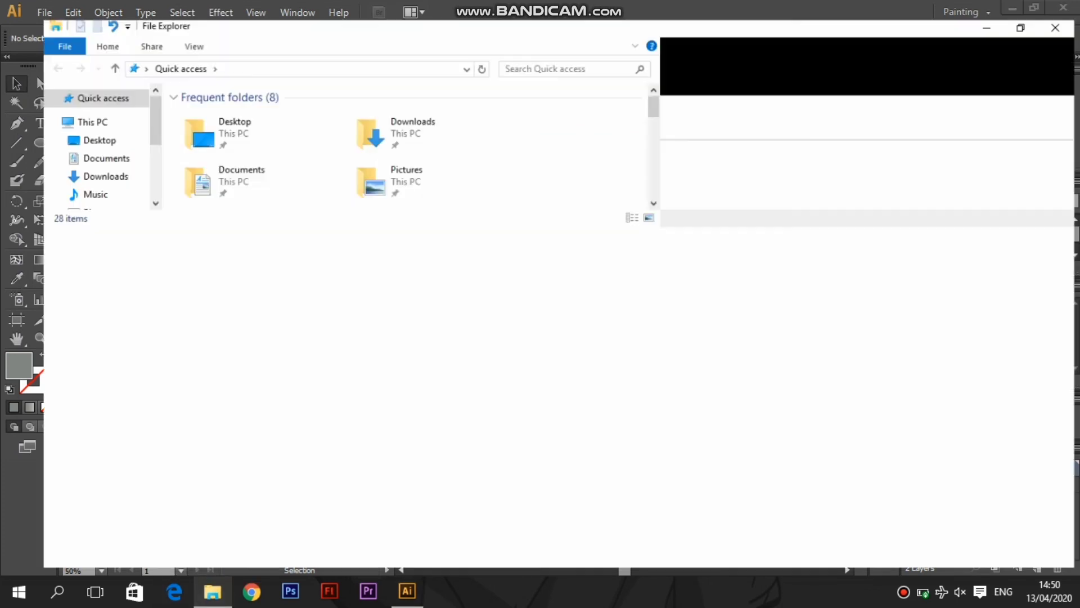
pyautogui.click(56, 279)
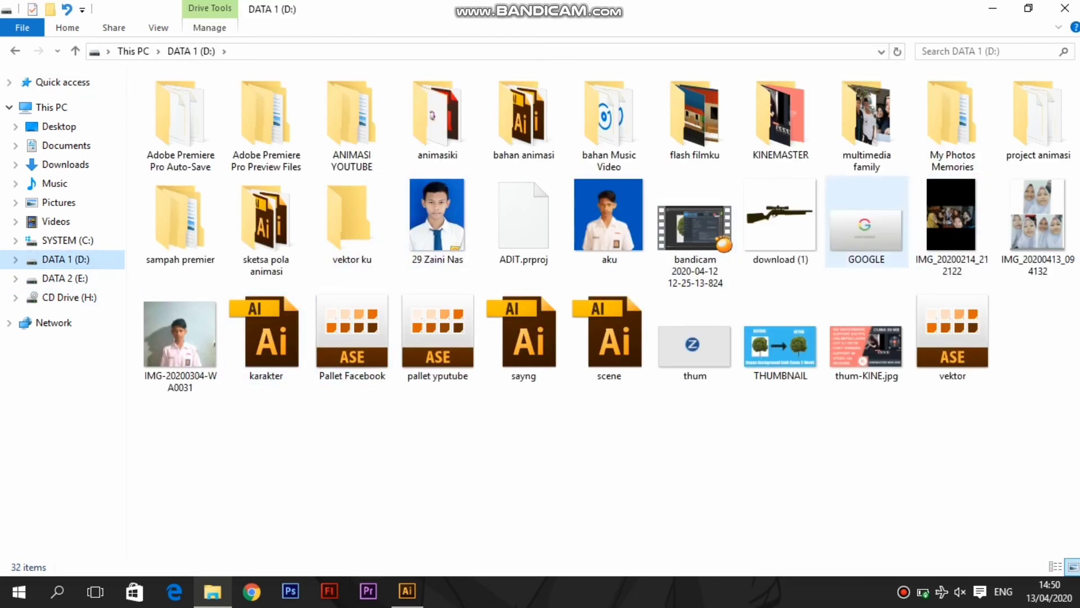
pyautogui.click(867, 225)
pyautogui.doubleClick(867, 225)
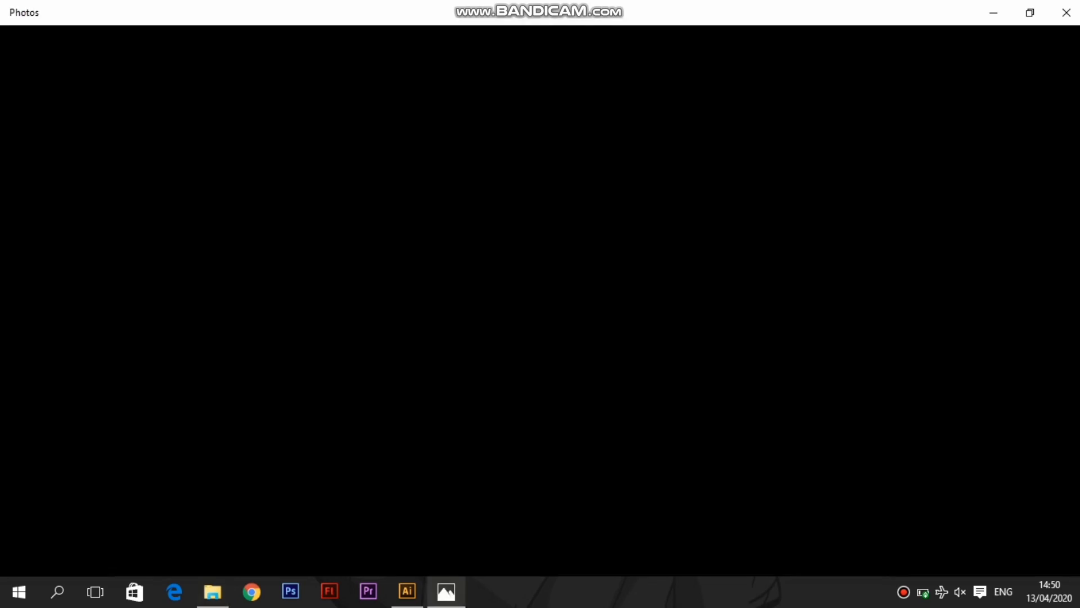